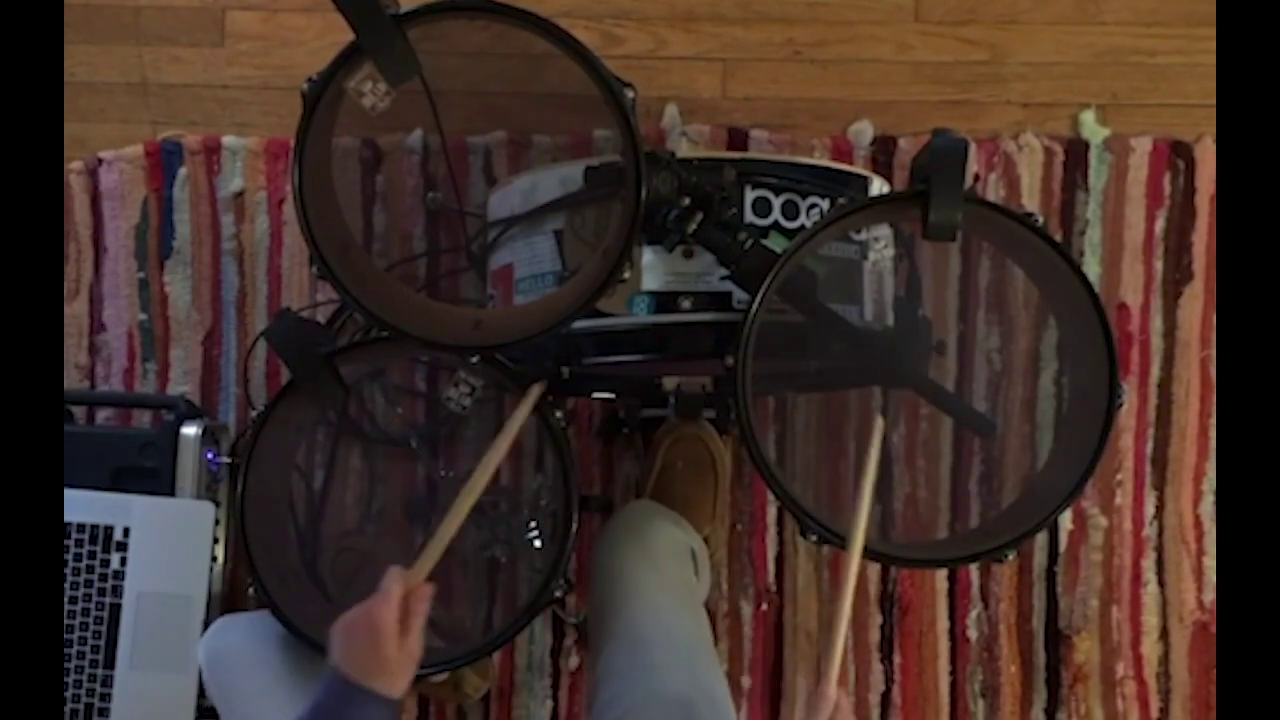
pyautogui.click(529, 660)
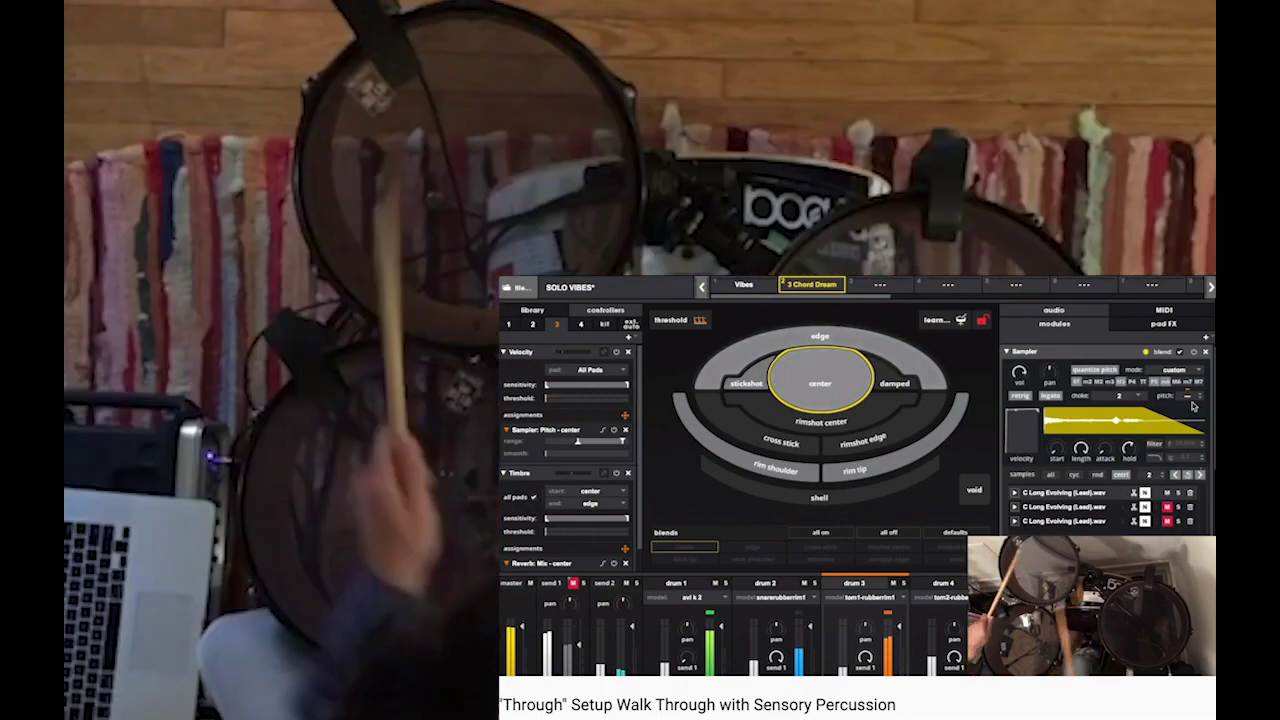
pyautogui.click(528, 659)
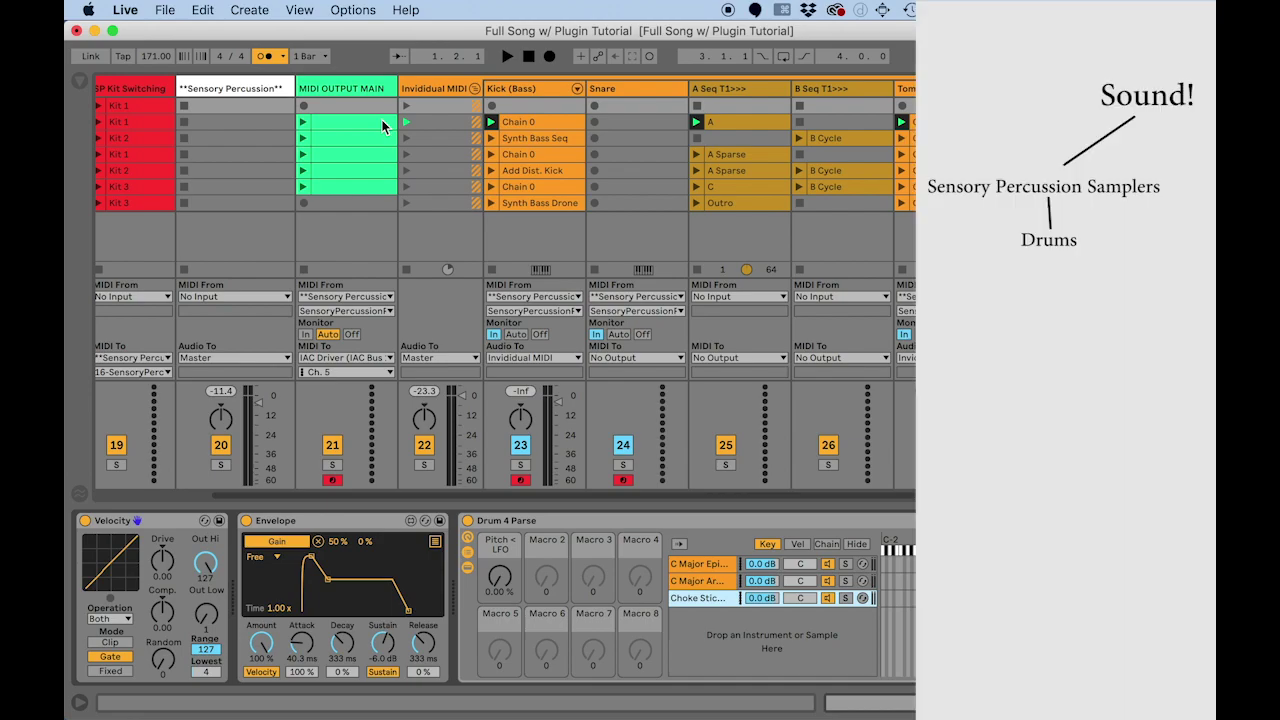
# Step: Open the SensoryPercussionPlugin window from the **Sensory Percussion** track and move it into full view
pyautogui.click(200, 89)
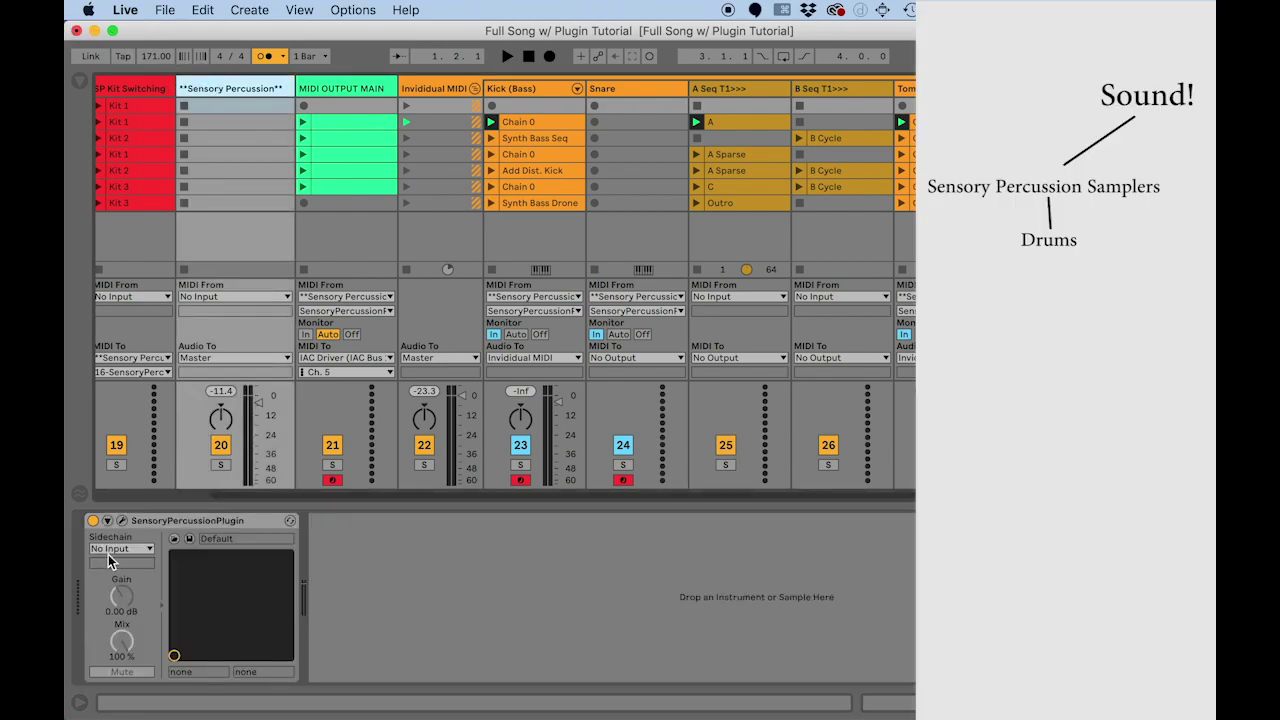
pyautogui.click(122, 521)
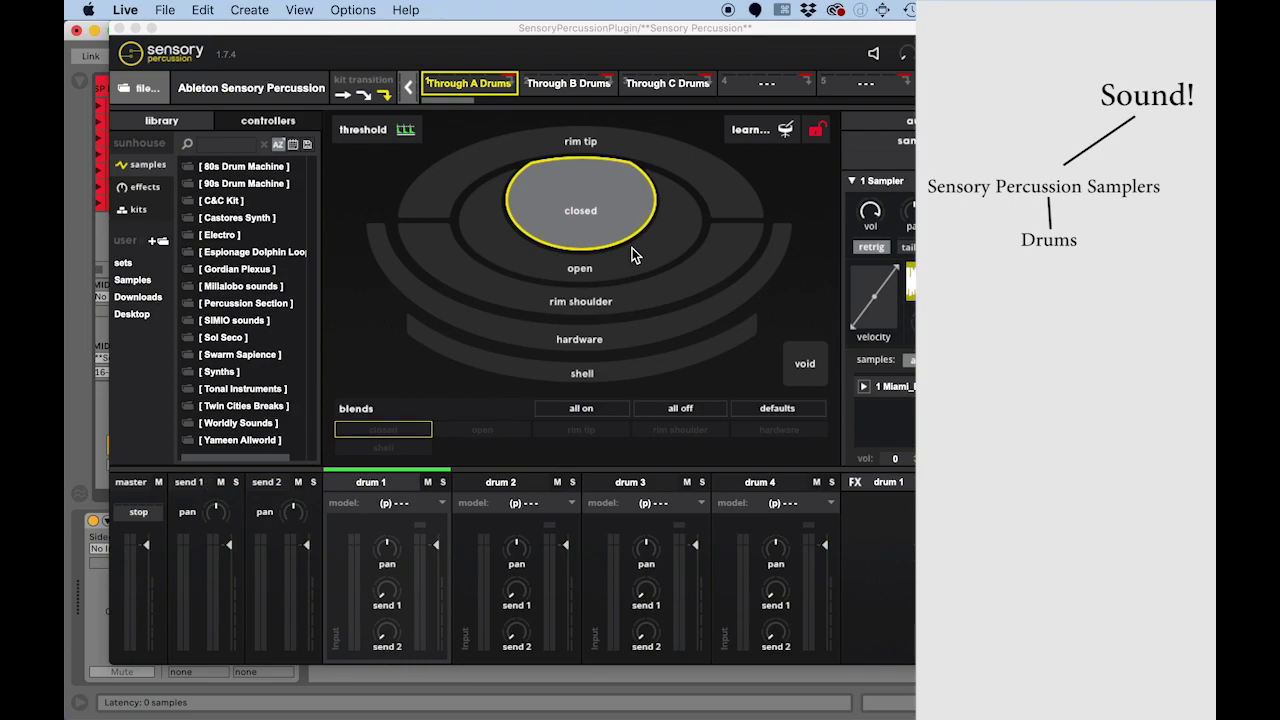
pyautogui.moveTo(997, 45); pyautogui.dragTo(272, 398)
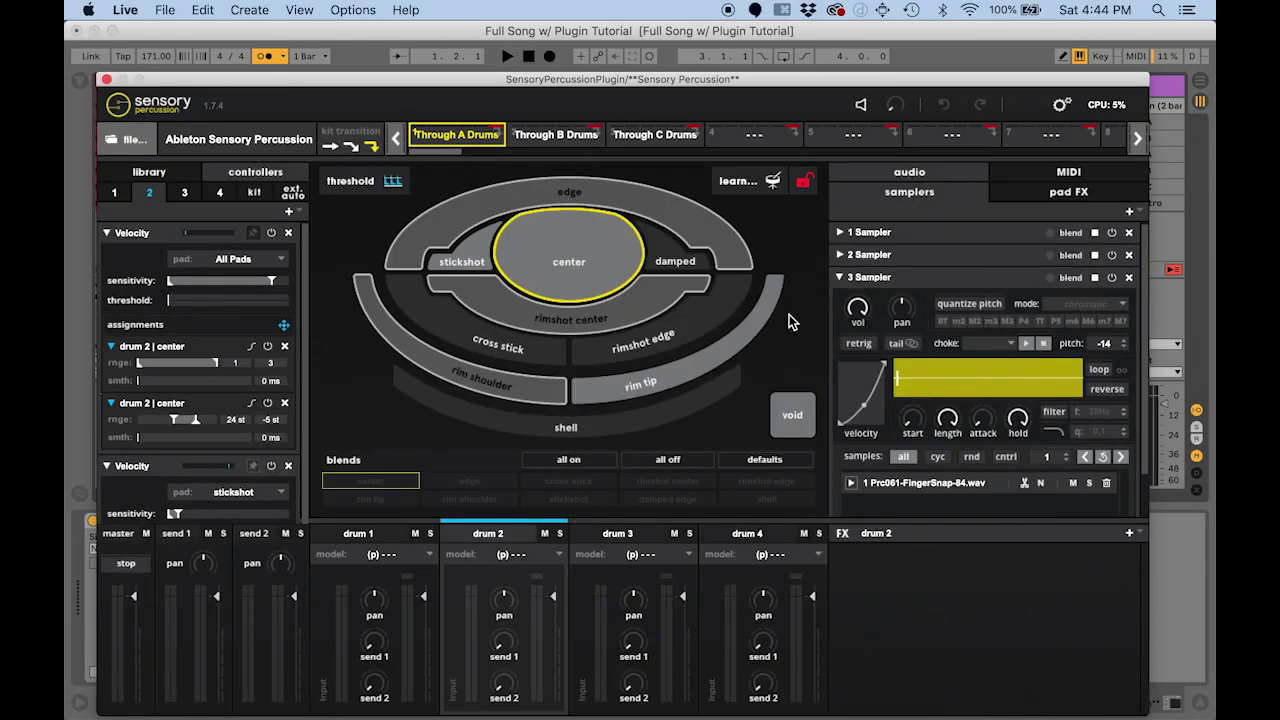
# Step: Inspect drum 2's second sampler and remove the Velocity controller assigned to the stickshot pad
pyautogui.click(841, 256)
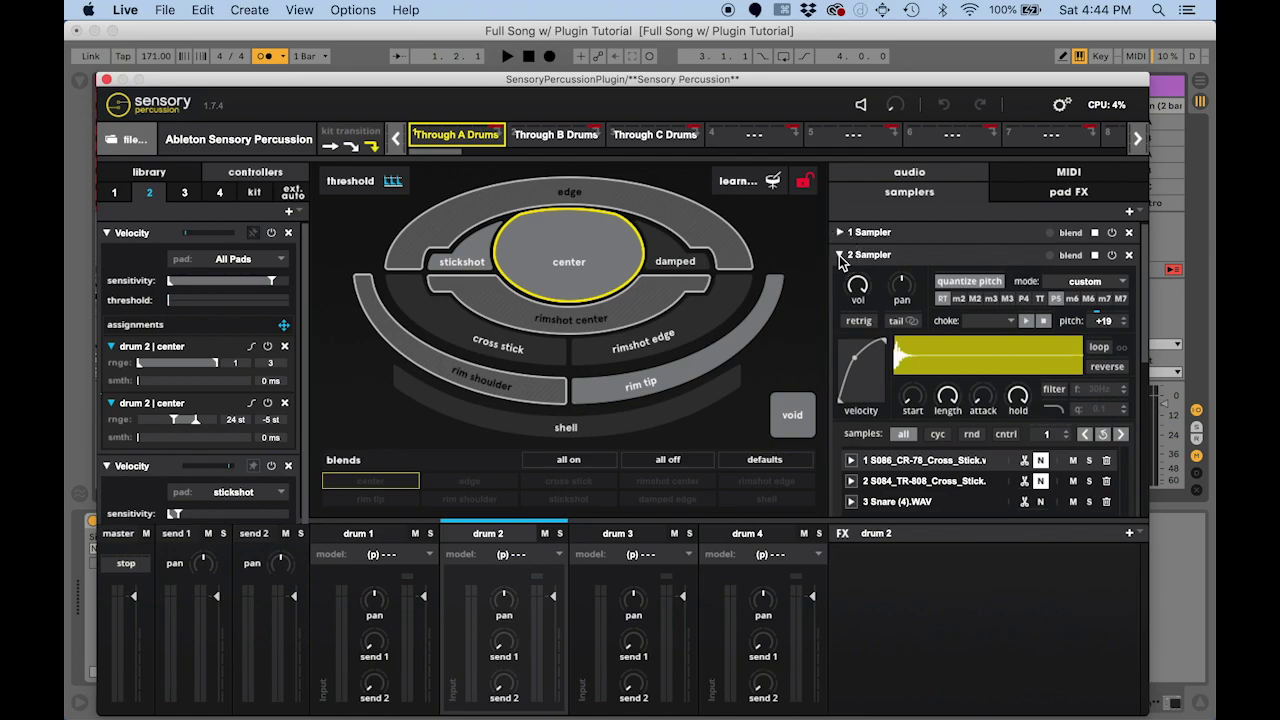
pyautogui.click(841, 256)
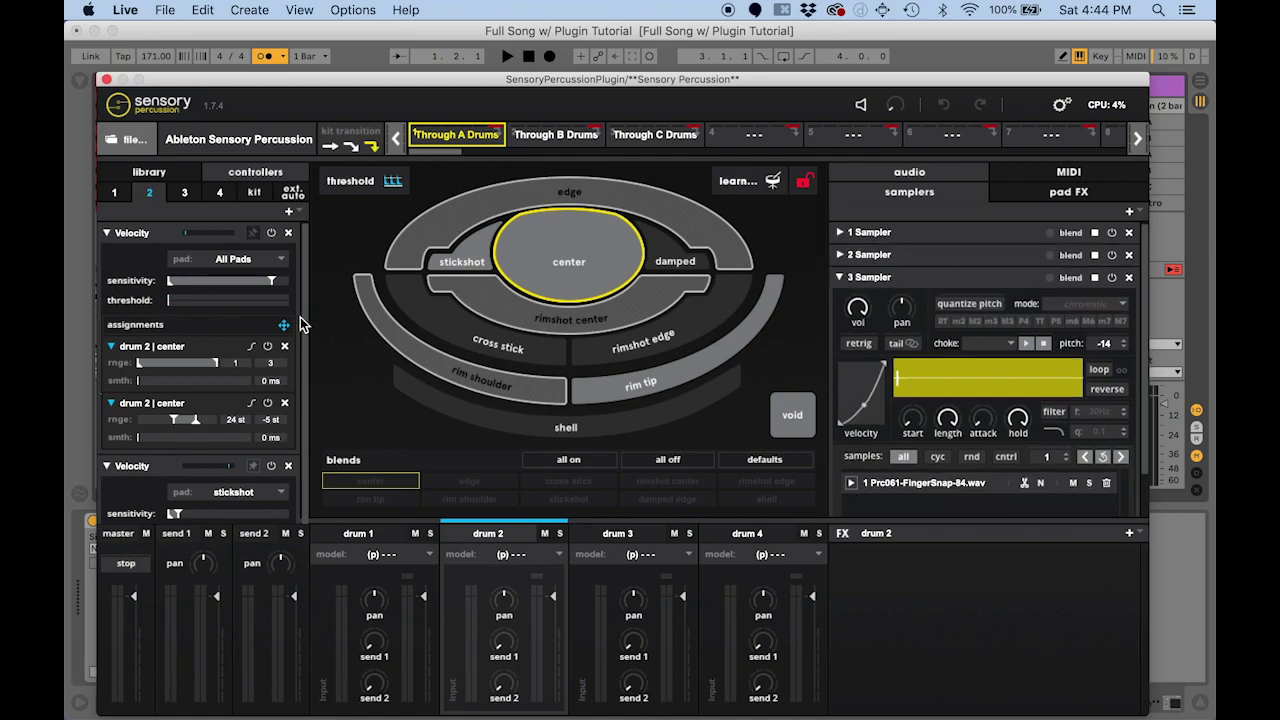
pyautogui.scroll(-2, 152, 300)
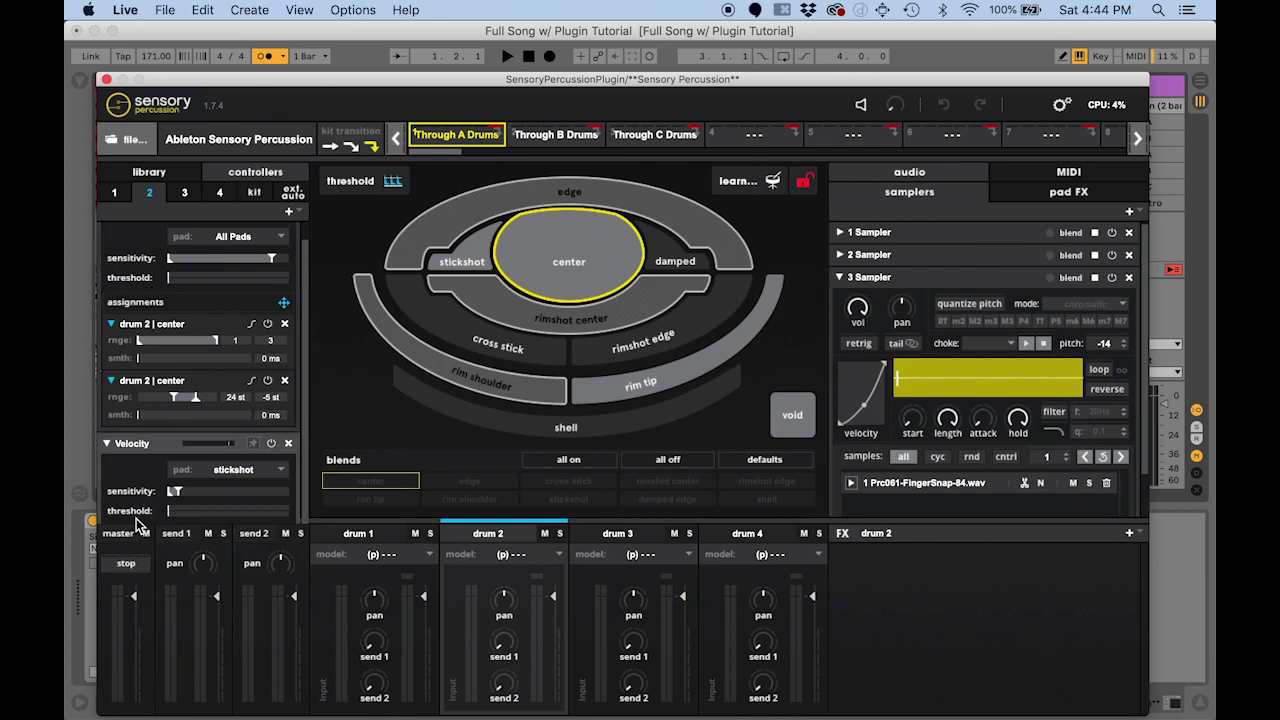
pyautogui.click(288, 443)
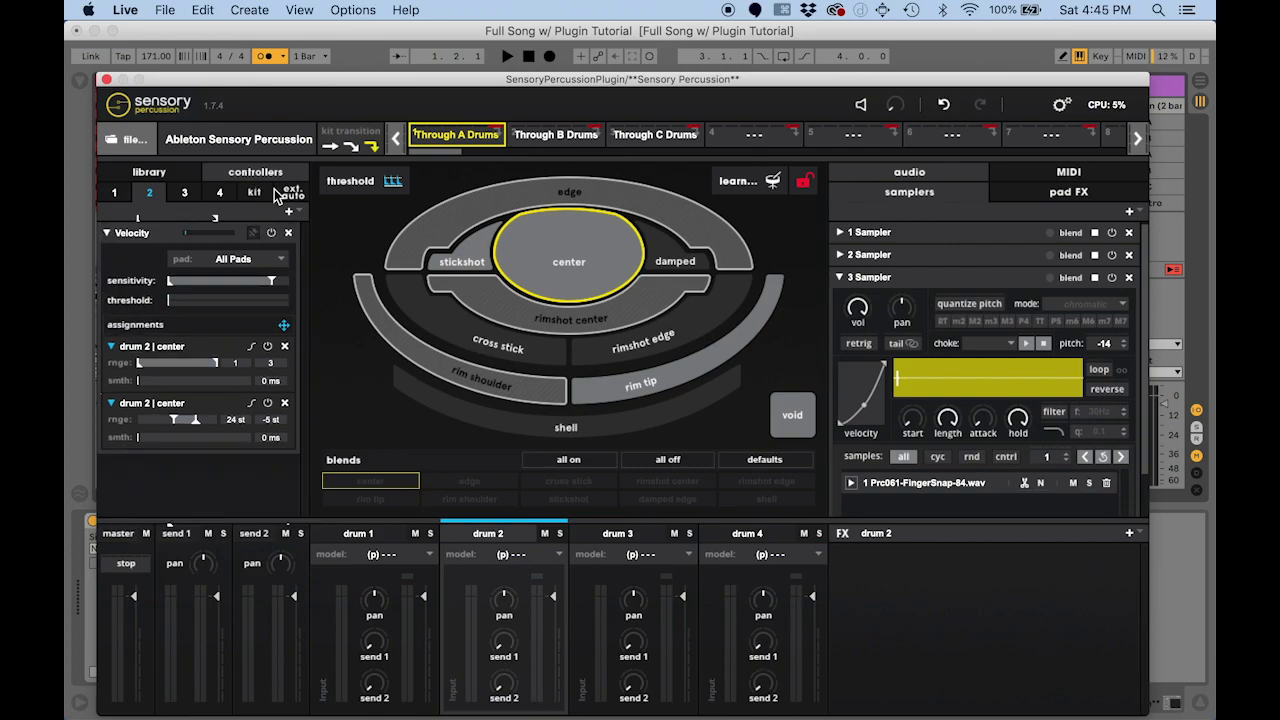
# Step: Examine drum 1's MIDI note and CC assignments across the Through A, Through B and Through C Drums kits, returning to Through A Drums
pyautogui.click(1105, 176)
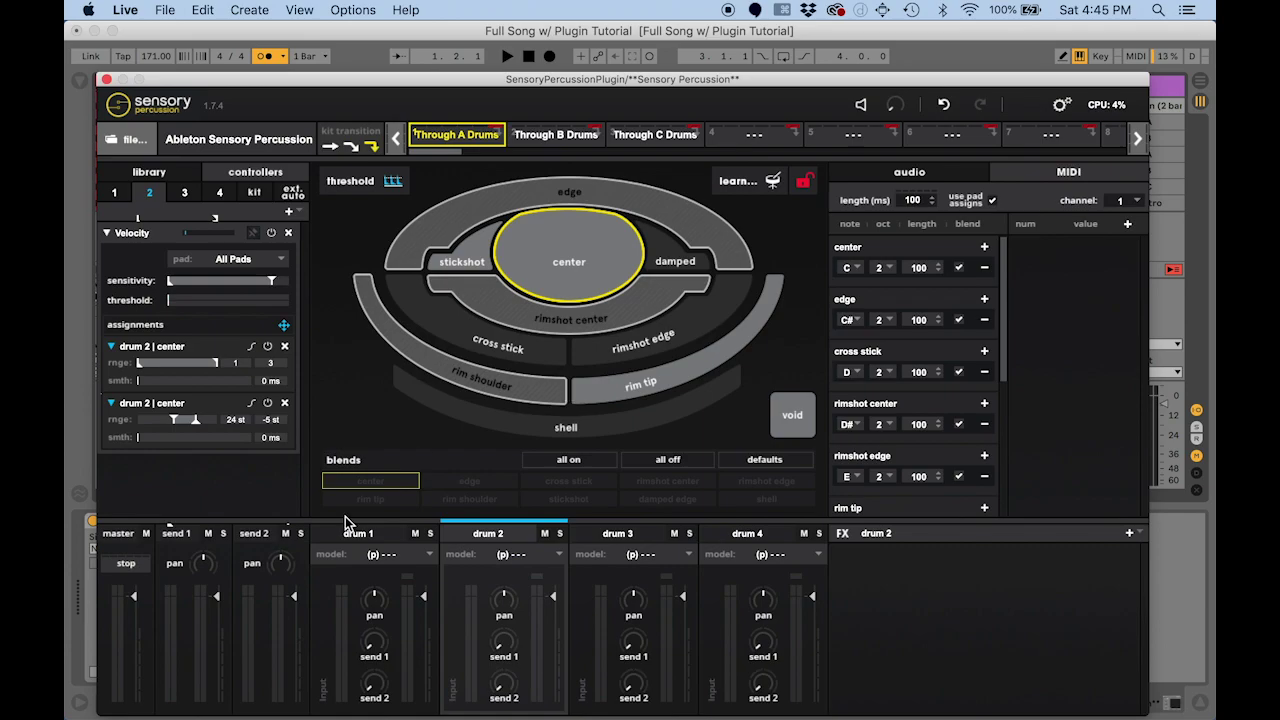
pyautogui.click(363, 540)
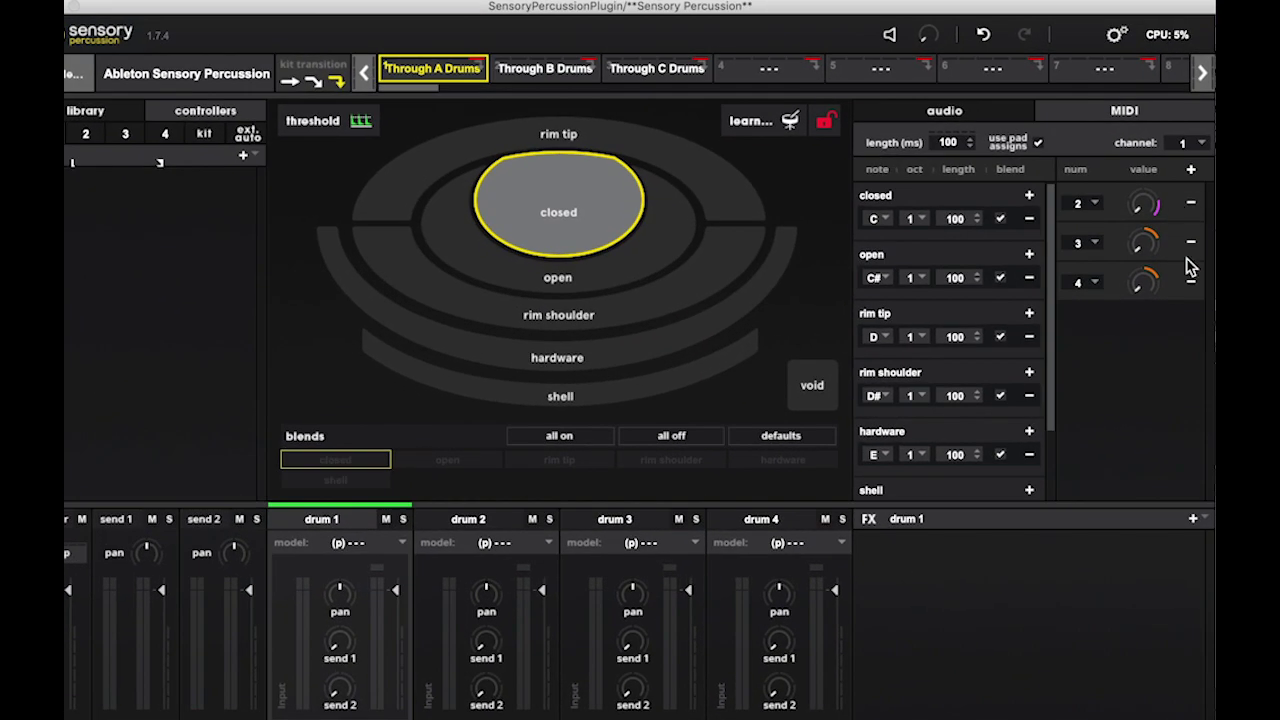
pyautogui.click(531, 78)
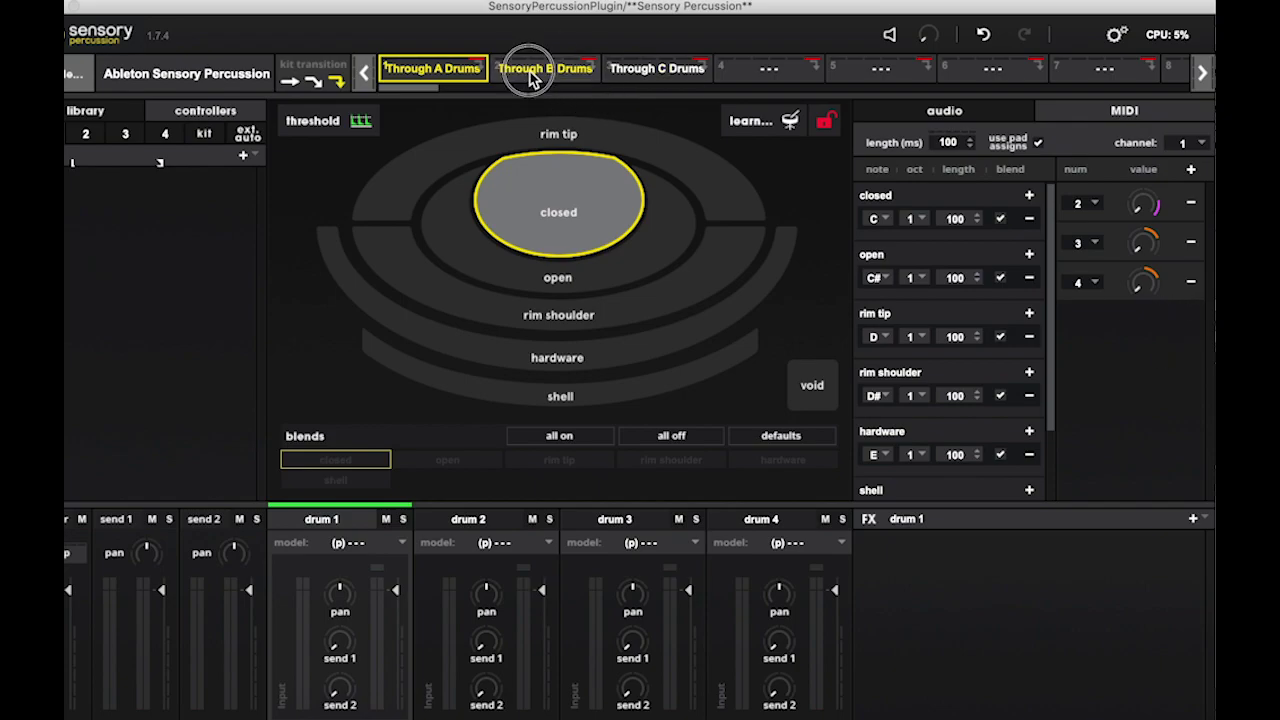
pyautogui.click(650, 68)
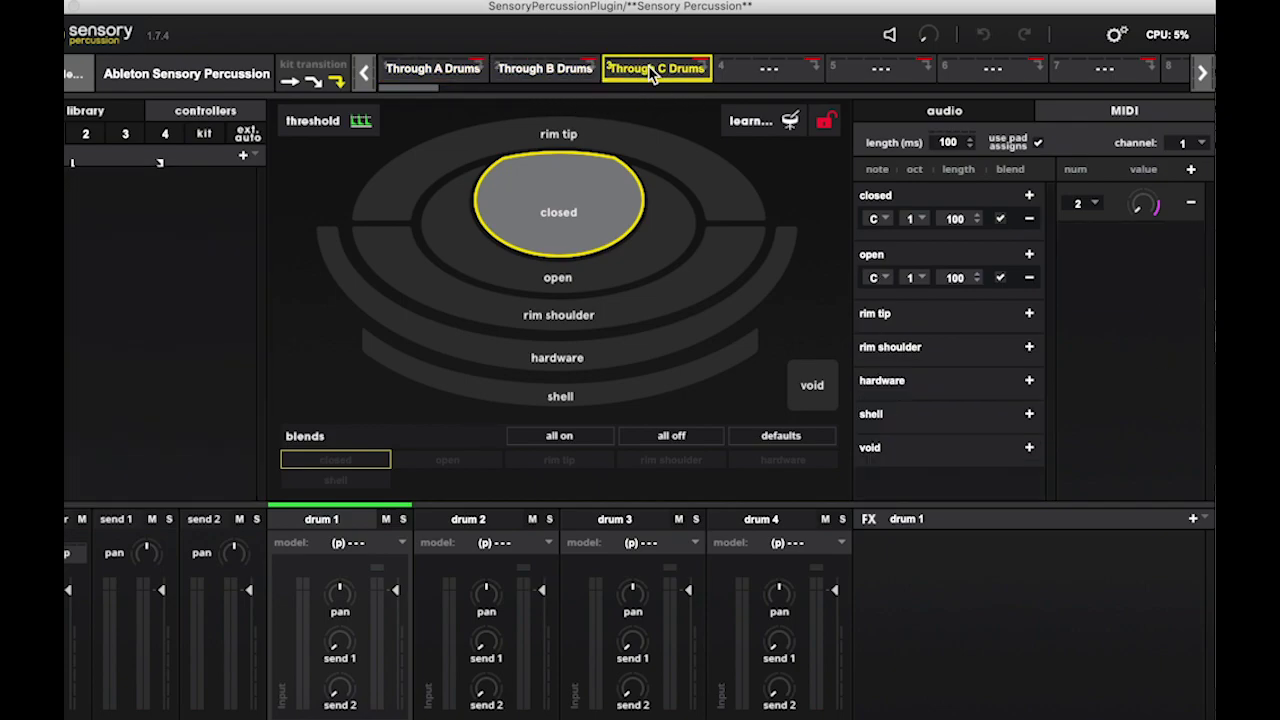
pyautogui.click(430, 70)
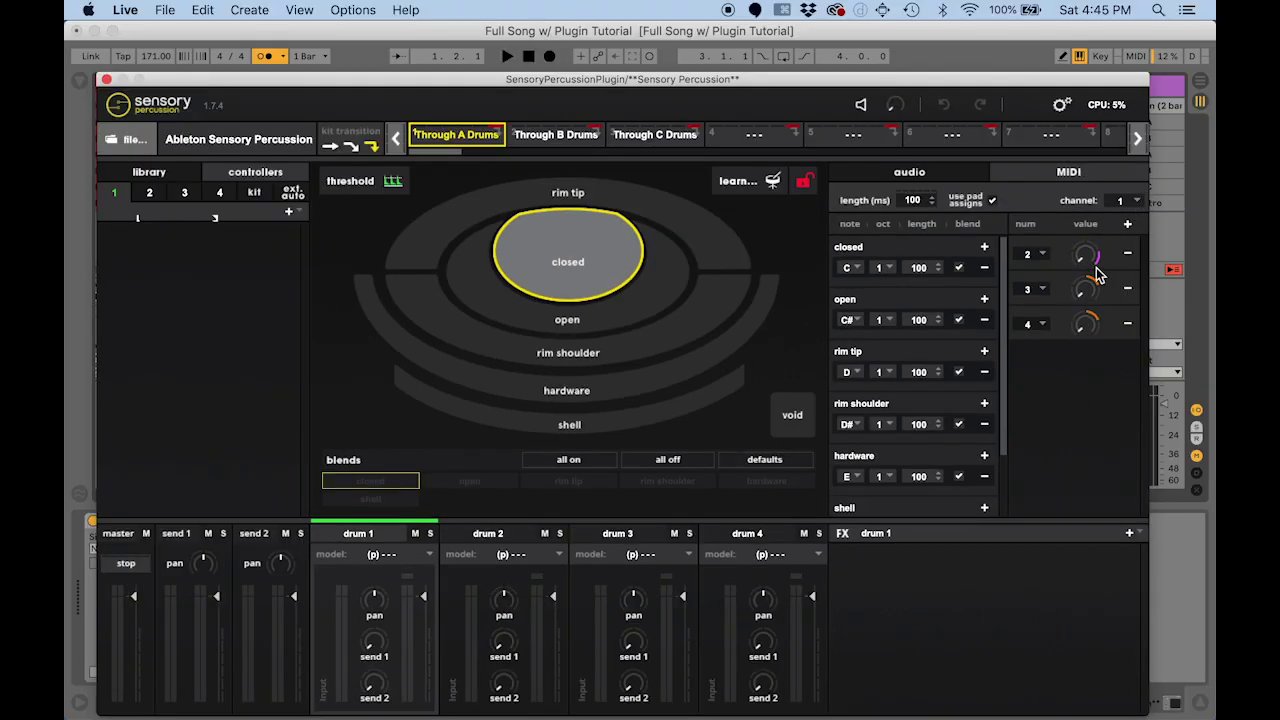
# Step: Move the plugin window aside to review the Live set's MIDI mappings, then leave mapping mode and bring the window back up
pyautogui.moveTo(1092, 80); pyautogui.dragTo(1136, 331)
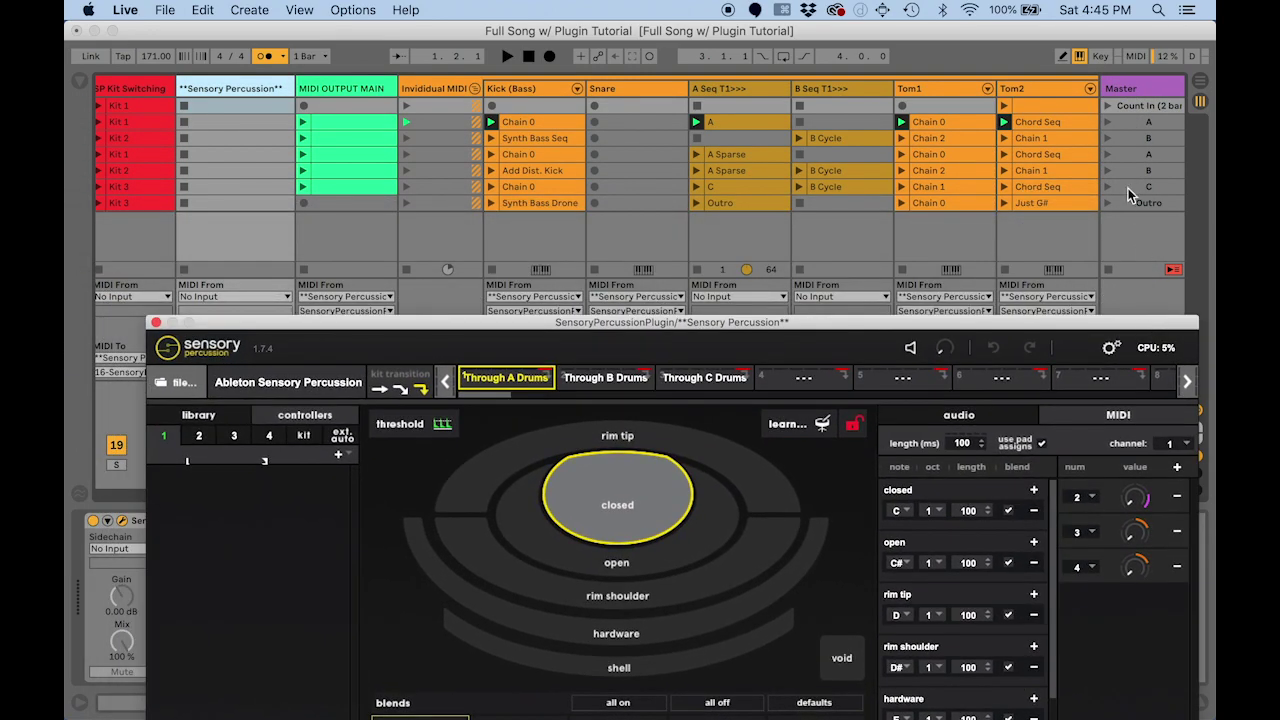
pyautogui.click(1134, 58)
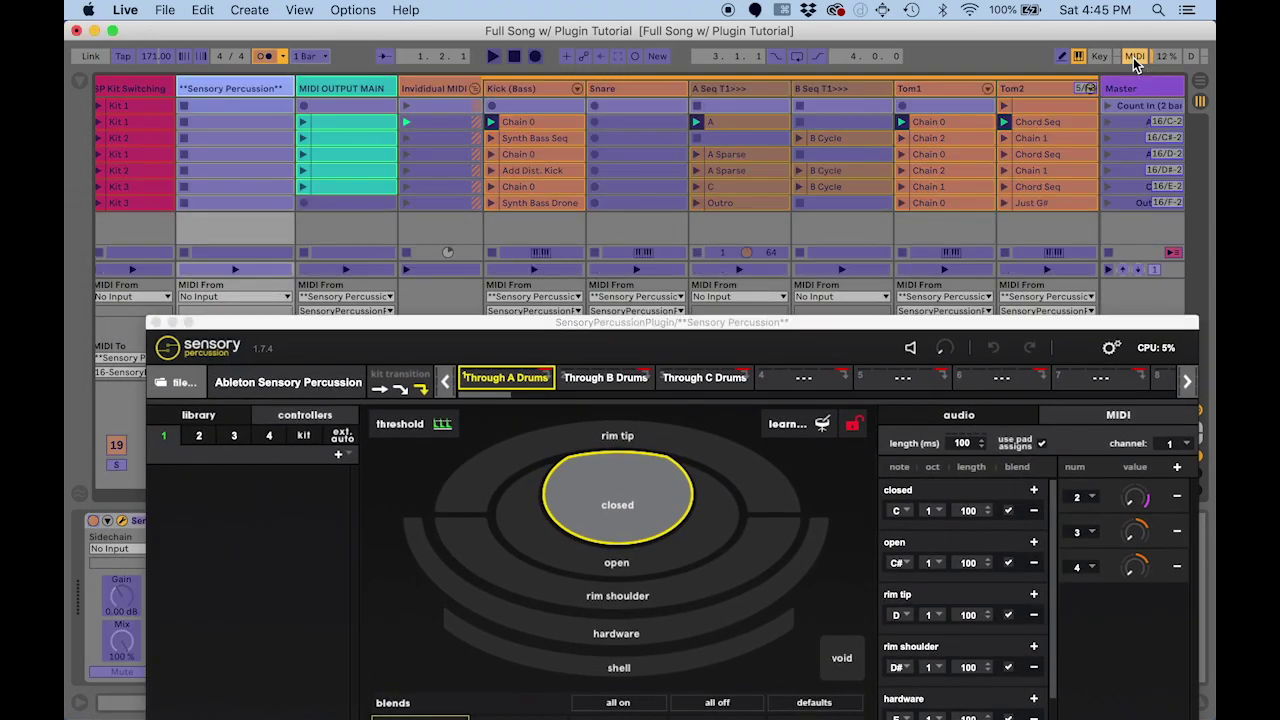
pyautogui.click(79, 82)
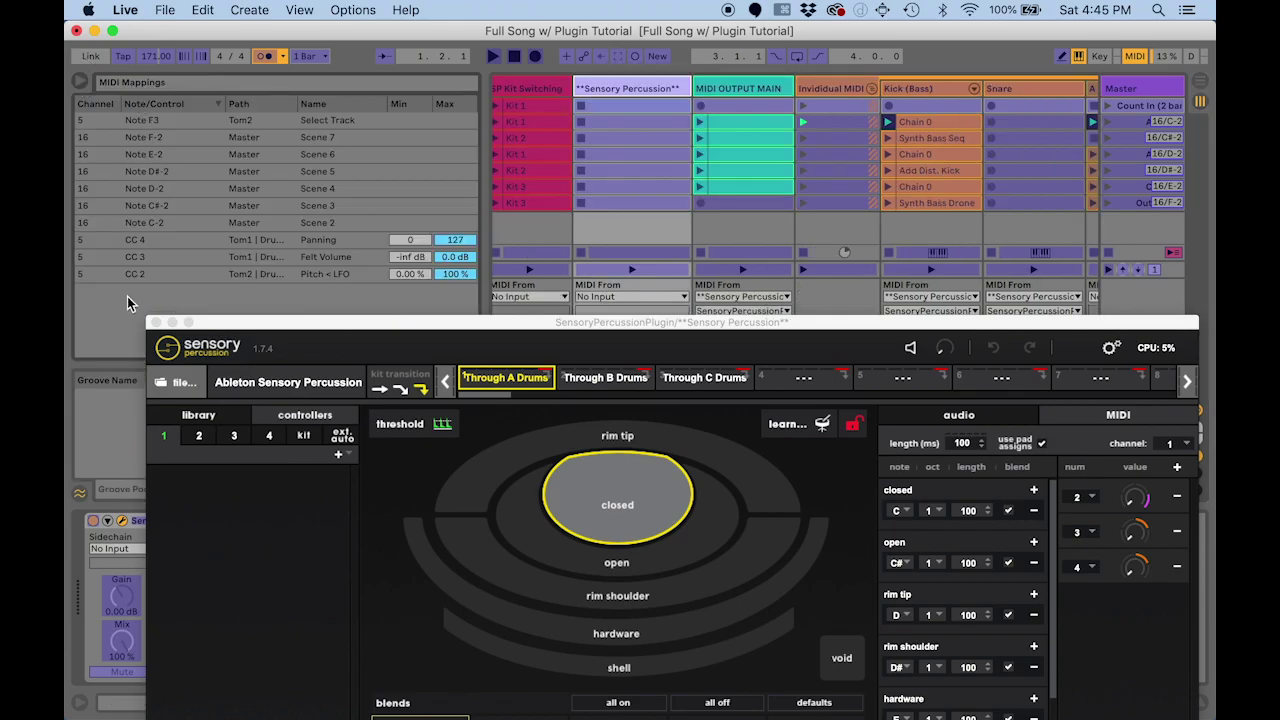
pyautogui.click(1135, 56)
pyautogui.moveTo(1032, 325); pyautogui.dragTo(993, 76)
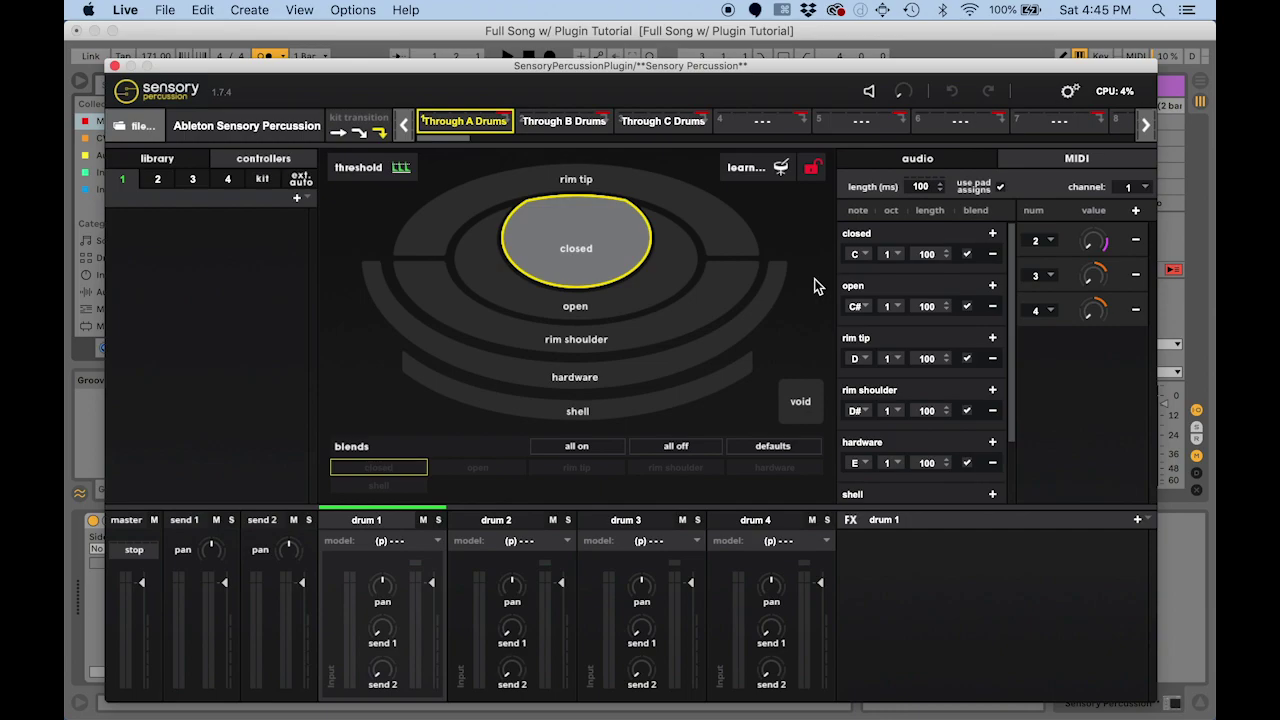
# Step: Look at the SP Kit Switching track and the kits it switches in the Sensory Percussion plugin, with the plugin window closed at the end
pyautogui.press('super+alt+p')
pyautogui.hscroll(-3, 217, 86)
pyautogui.hscroll(-3, 220, 88)
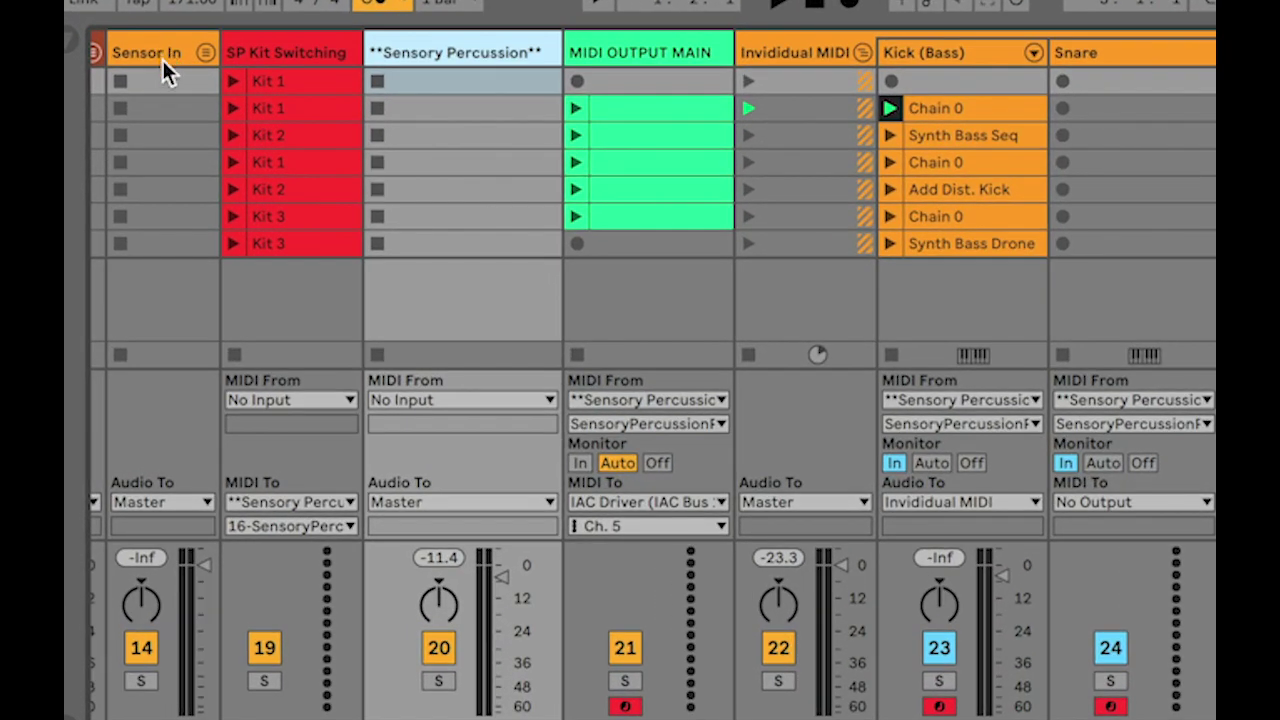
pyautogui.click(299, 53)
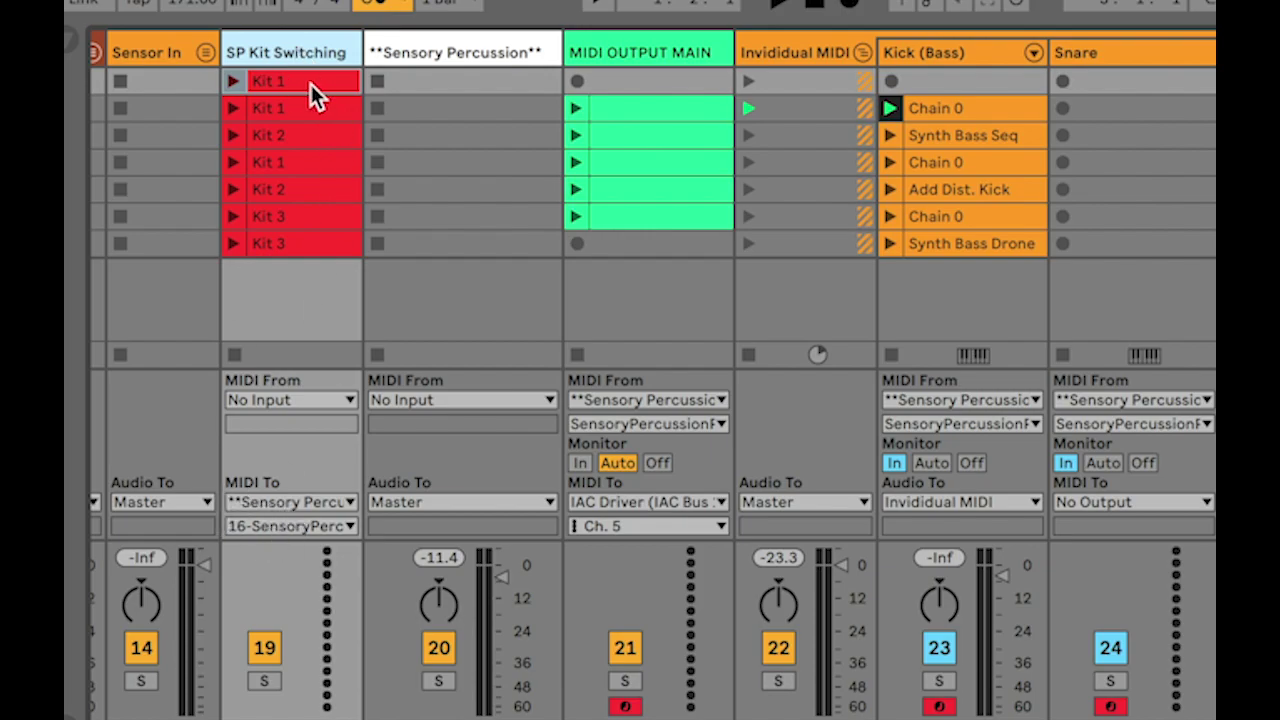
pyautogui.click(459, 54)
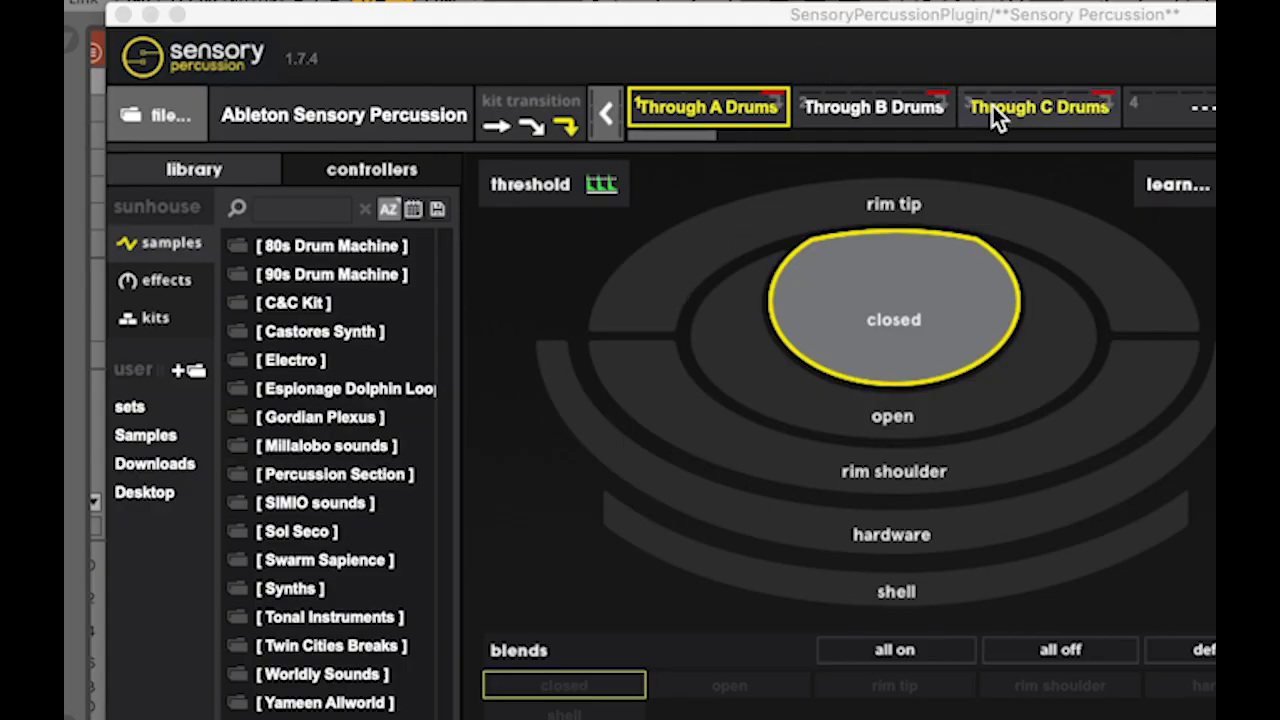
pyautogui.click(123, 14)
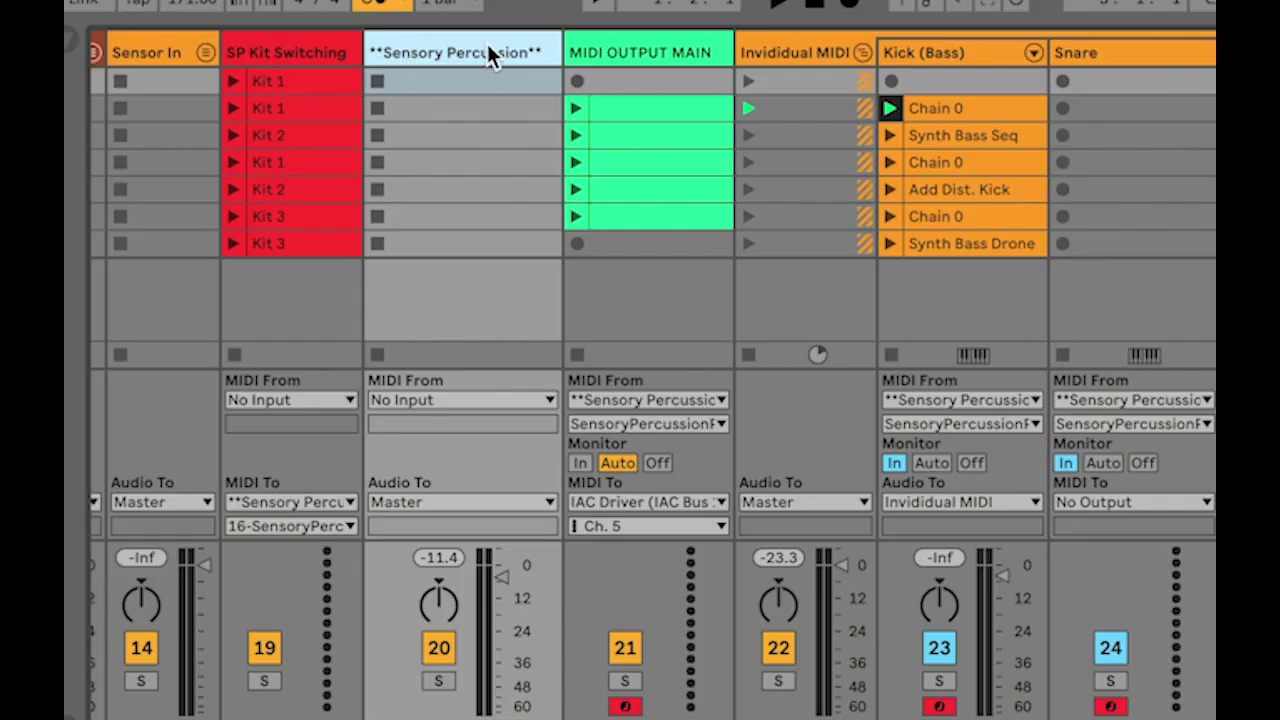
# Step: Go through the MIDI OUTPUT MAIN track, the Invididual MIDI group and its Kick (Bass), Snare, Tom1 and Tom2 tracks
pyautogui.click(666, 45)
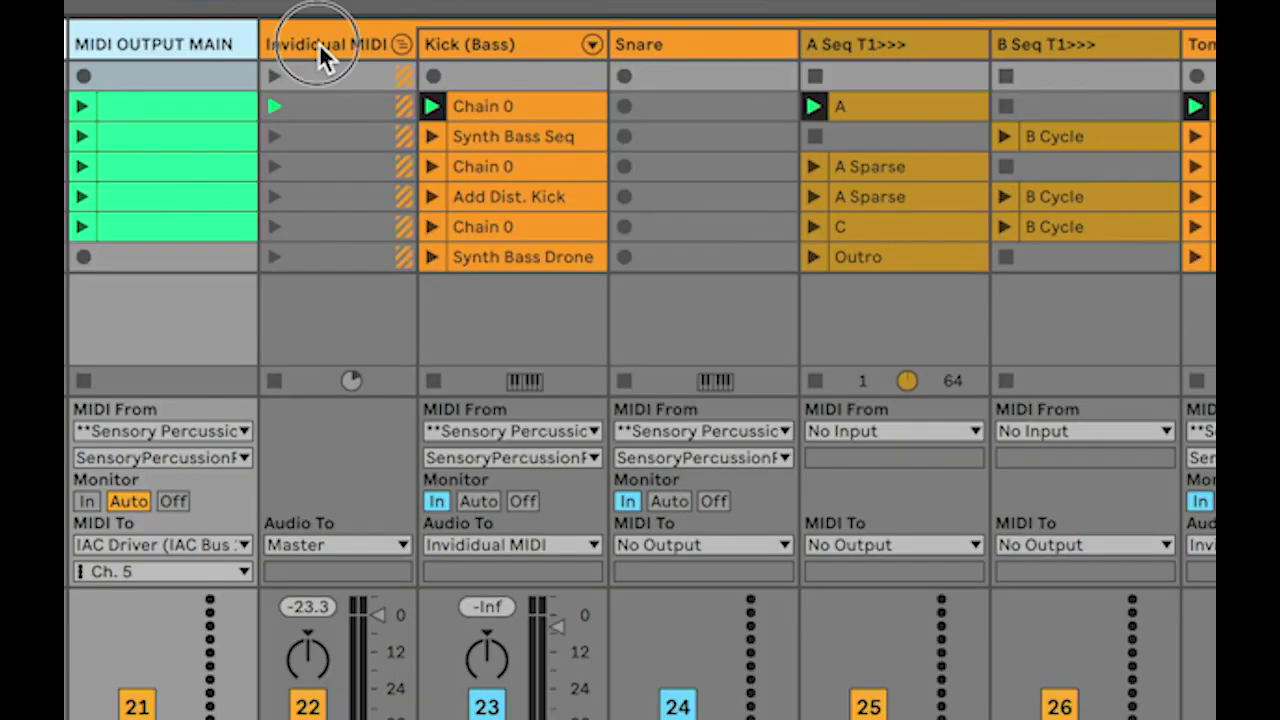
pyautogui.click(631, 66)
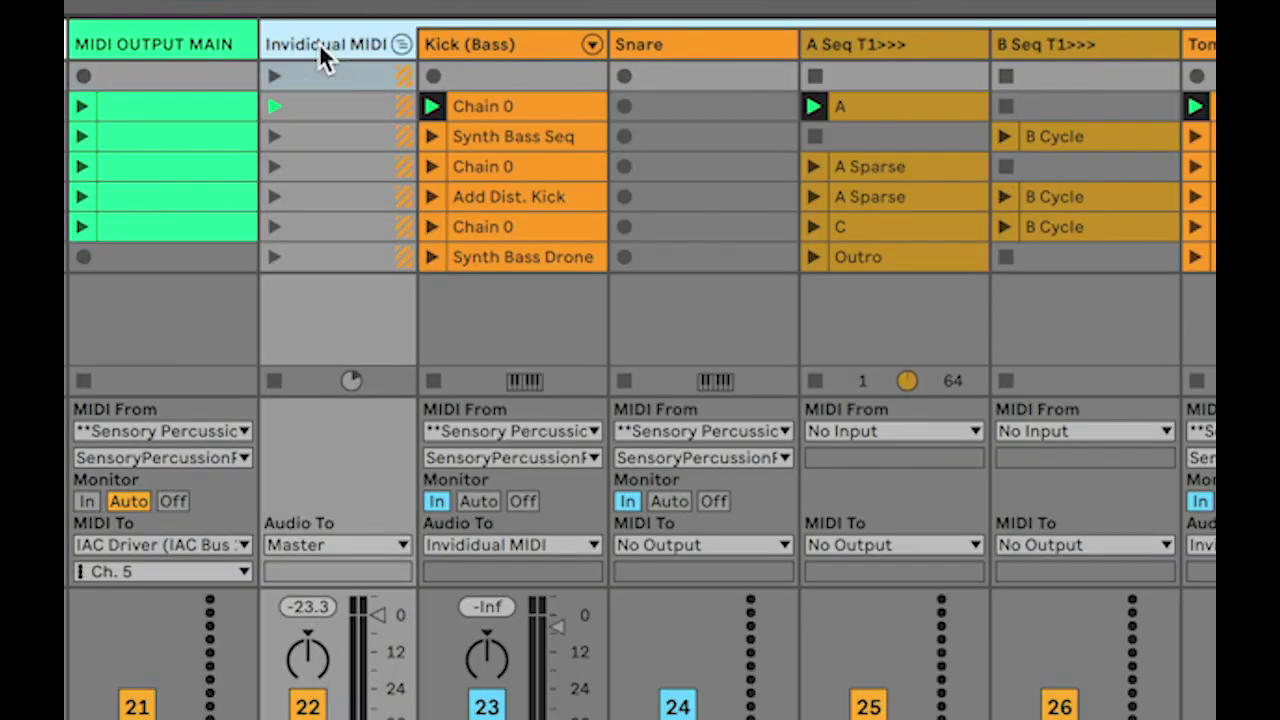
pyautogui.click(534, 44)
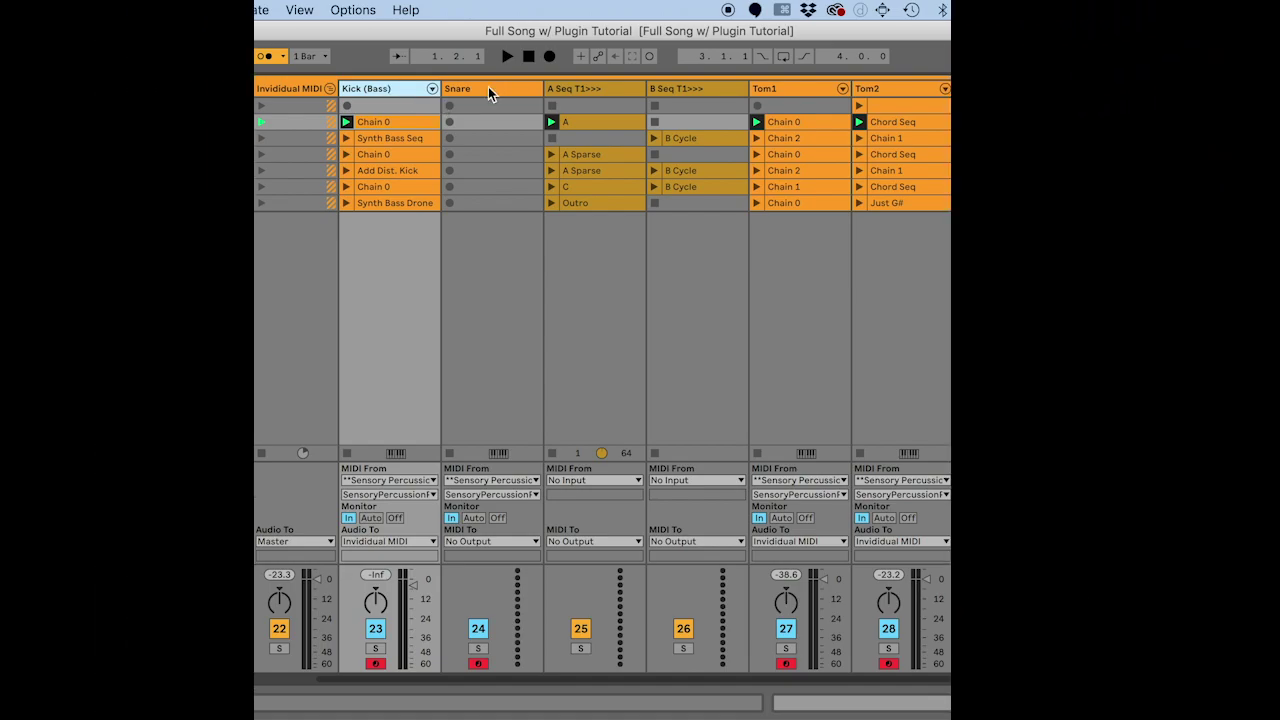
pyautogui.click(488, 87)
pyautogui.click(805, 90)
pyautogui.click(922, 88)
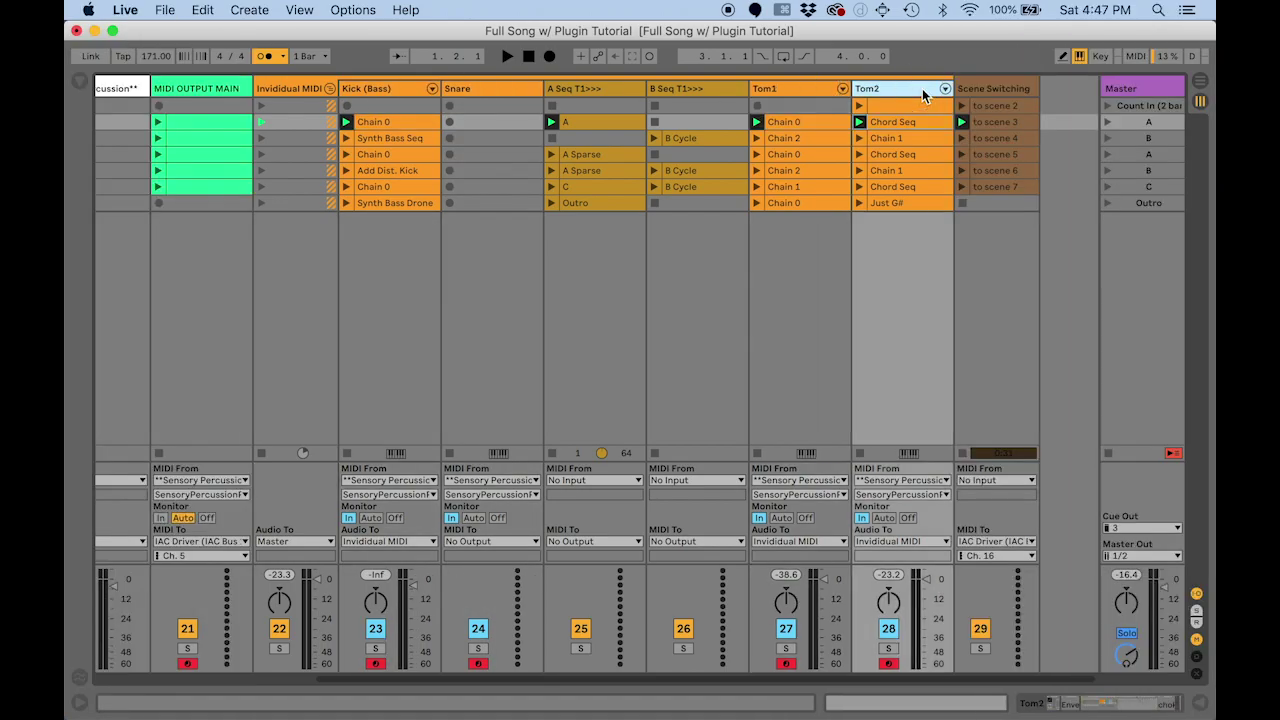
# Step: Look at the B Seq T1>>> and A Seq T1>>> tracks and show the MIDI send device on A Seq T1>>>
pyautogui.click(688, 93)
pyautogui.click(581, 90)
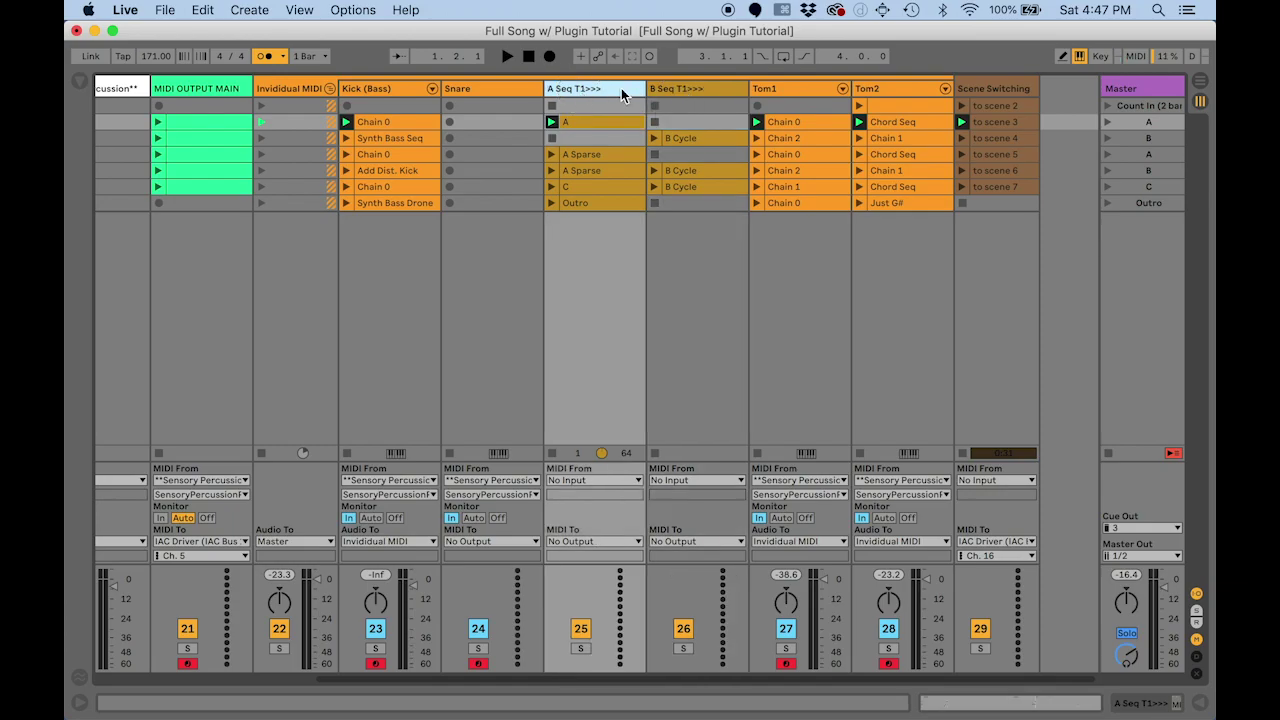
pyautogui.doubleClick(621, 88)
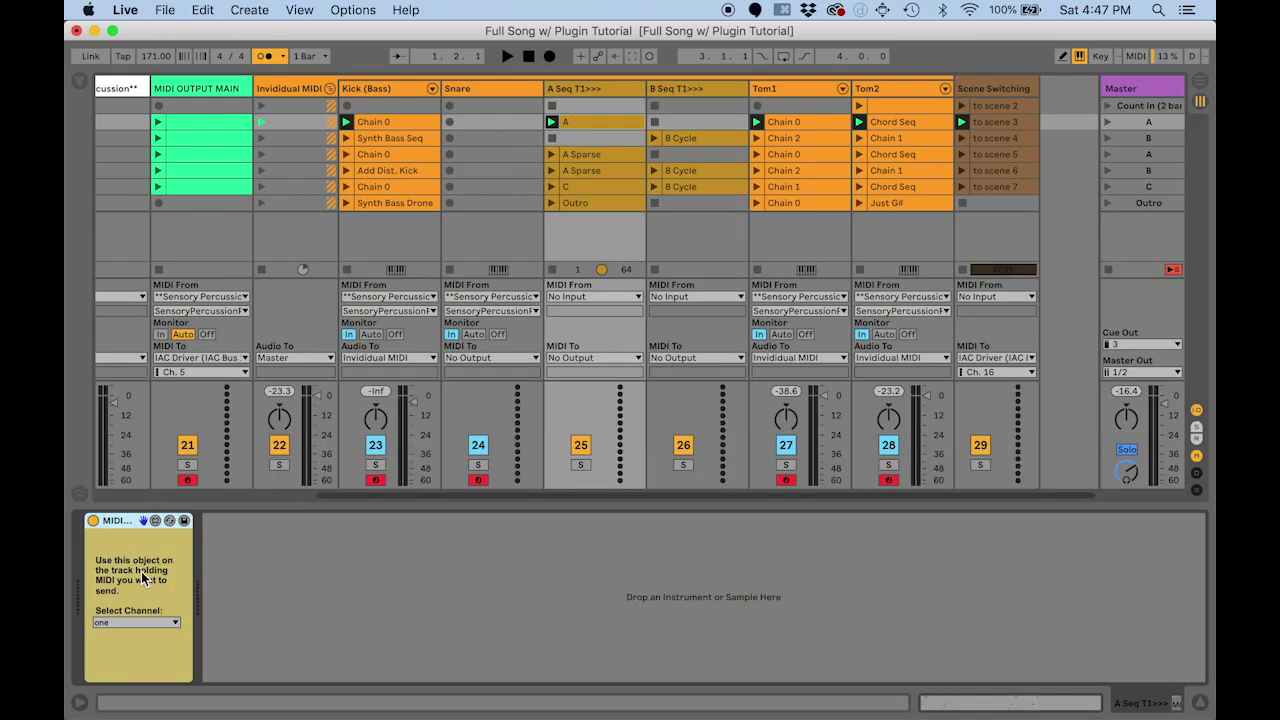
# Step: Examine the Kick (Bass) track's Drum 1 Parse rack and the chain select zones of Tom1's rack, including FELT PIANO1.1 and Drum Rack
pyautogui.click(405, 90)
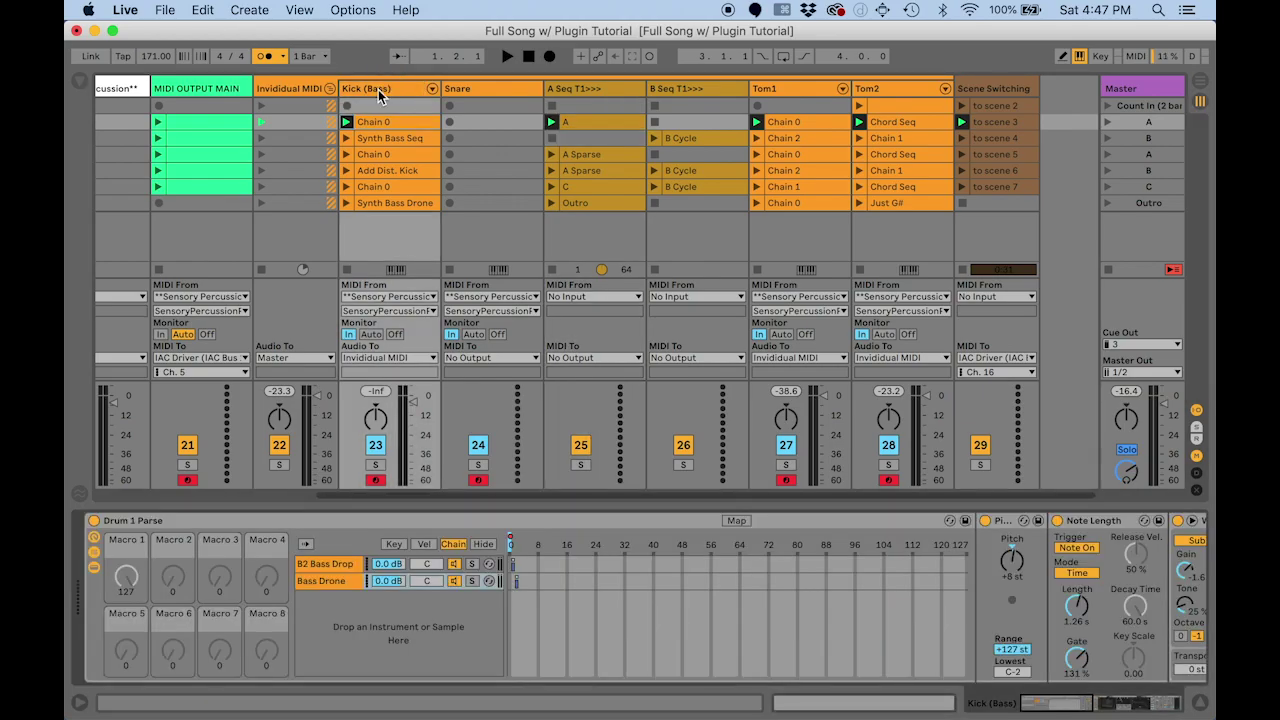
pyautogui.click(382, 92)
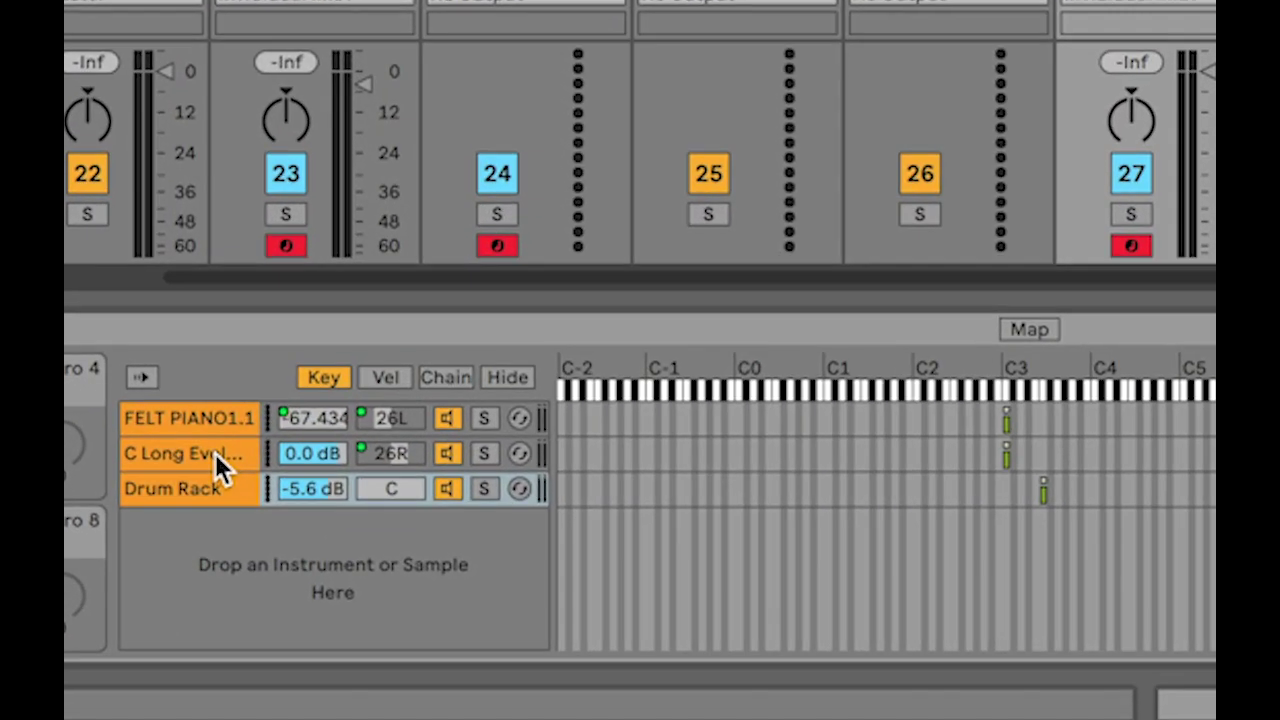
pyautogui.click(322, 566)
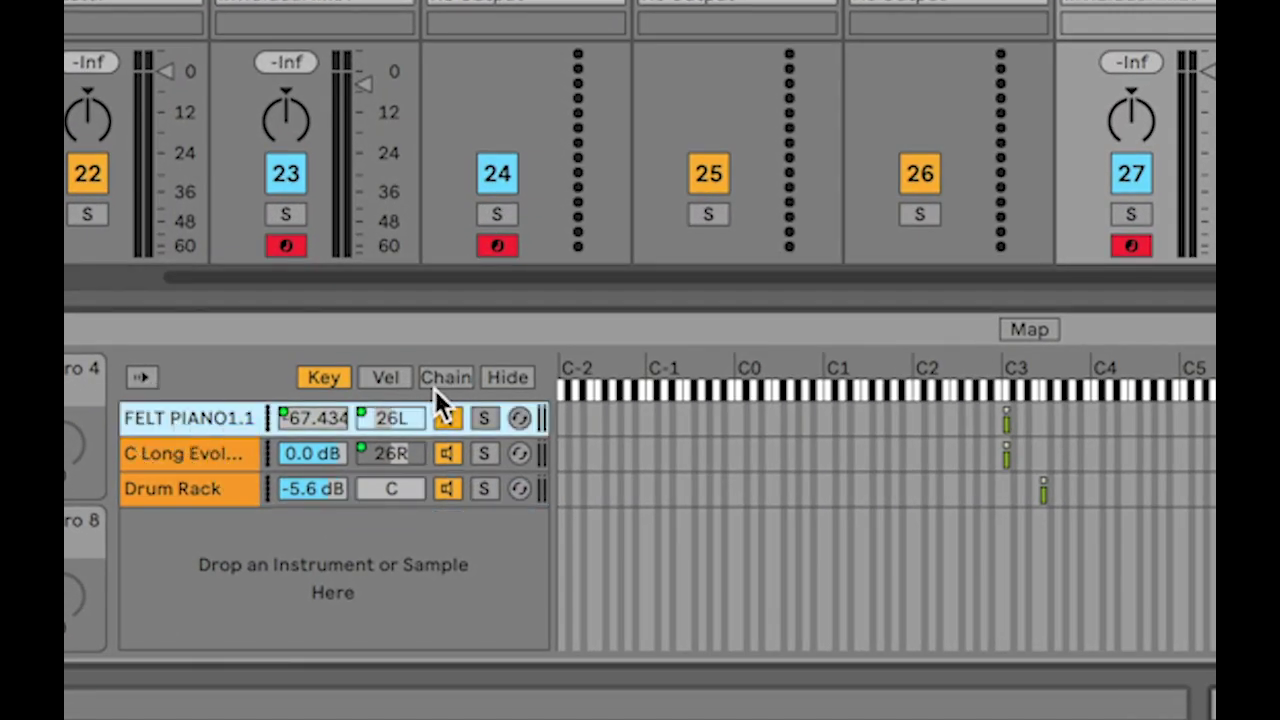
pyautogui.click(440, 380)
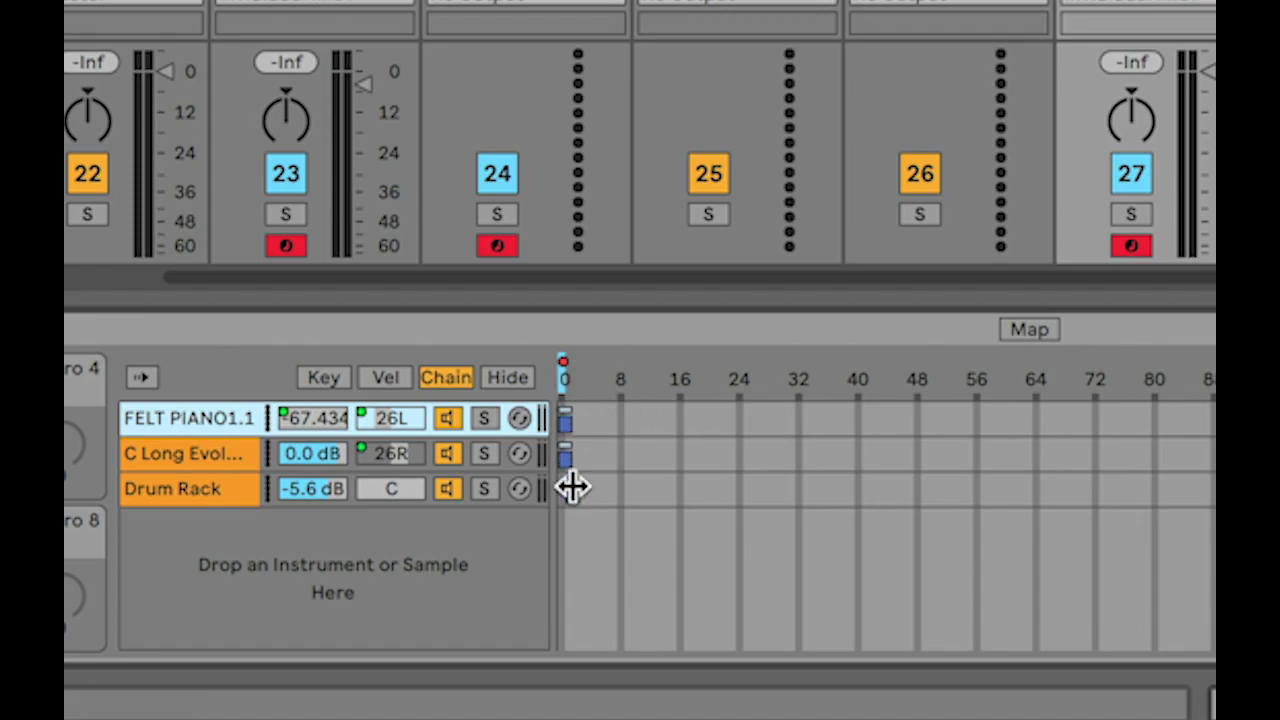
pyautogui.moveTo(572, 487); pyautogui.dragTo(578, 488)
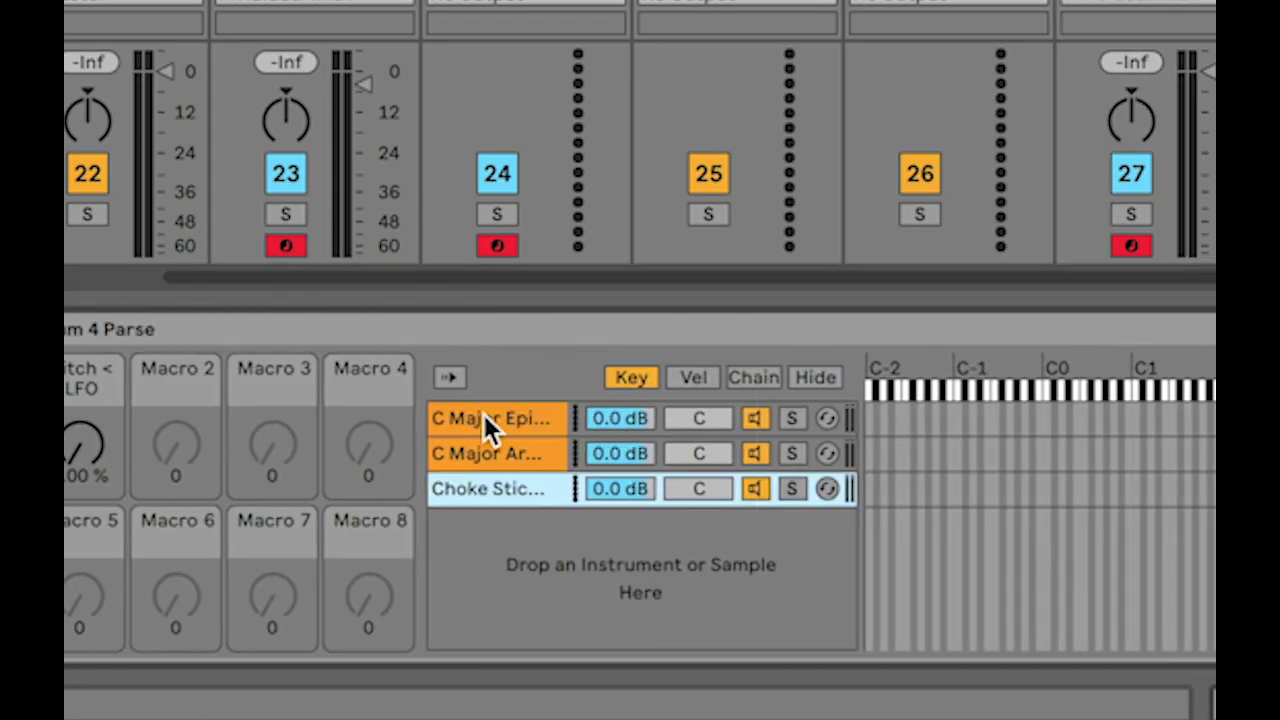
# Step: Examine the C Major and Choke Stick chains in Tom2's Drum 4 Parse rack, their chain select zones and the choke3.2 device
pyautogui.click(484, 416)
pyautogui.click(488, 476)
pyautogui.click(752, 377)
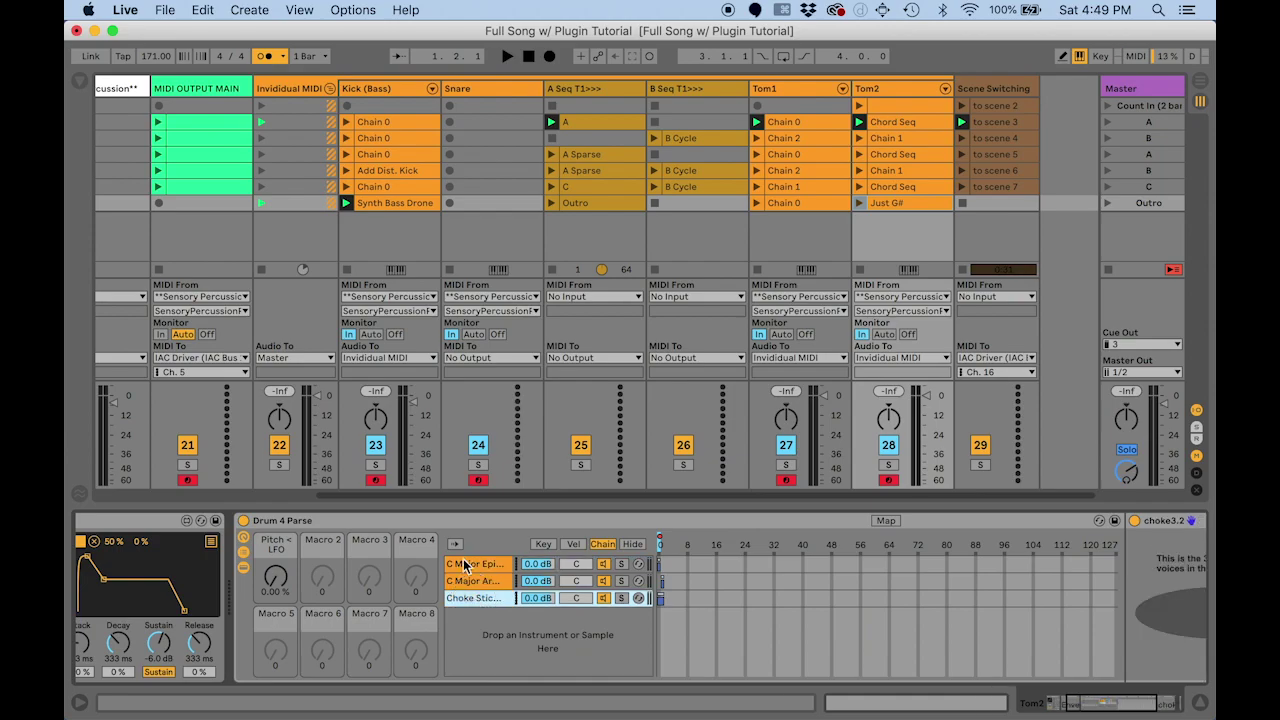
pyautogui.hscroll(5, 470, 598)
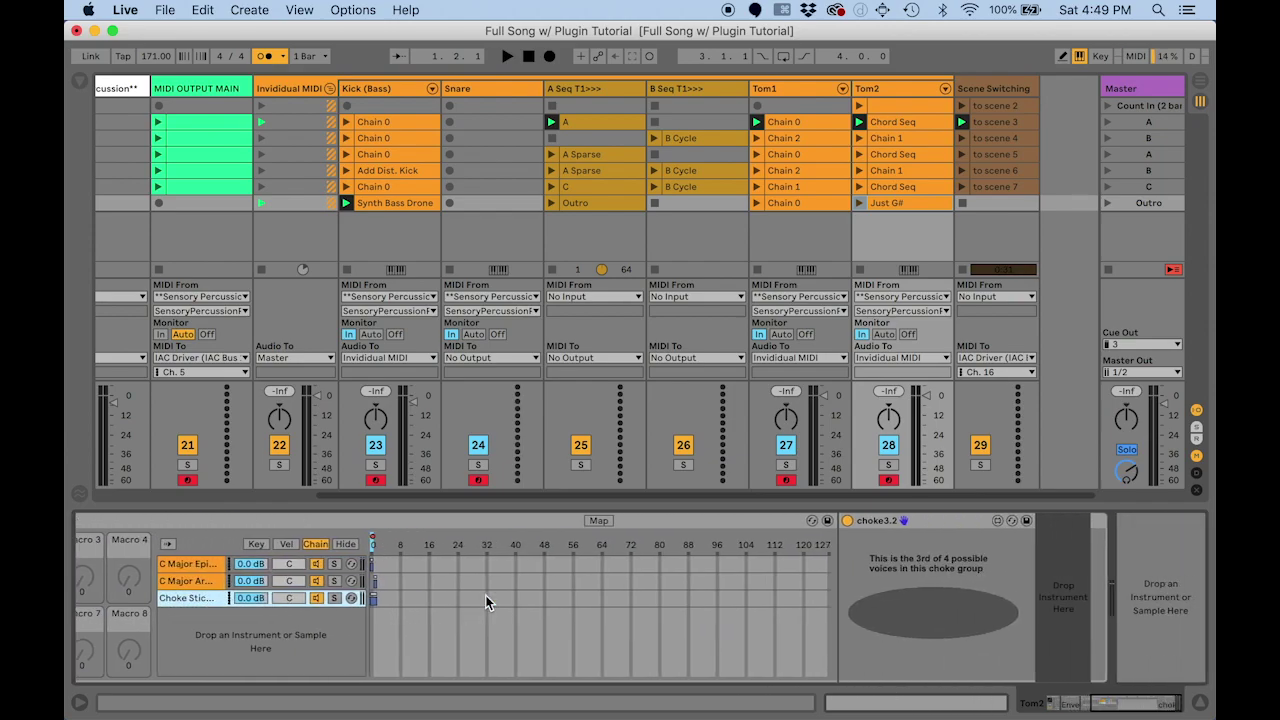
# Step: Show the choke options of drum 1's sampler in the **Sensory Percussion** track's plugin window and close the window
pyautogui.click(905, 524)
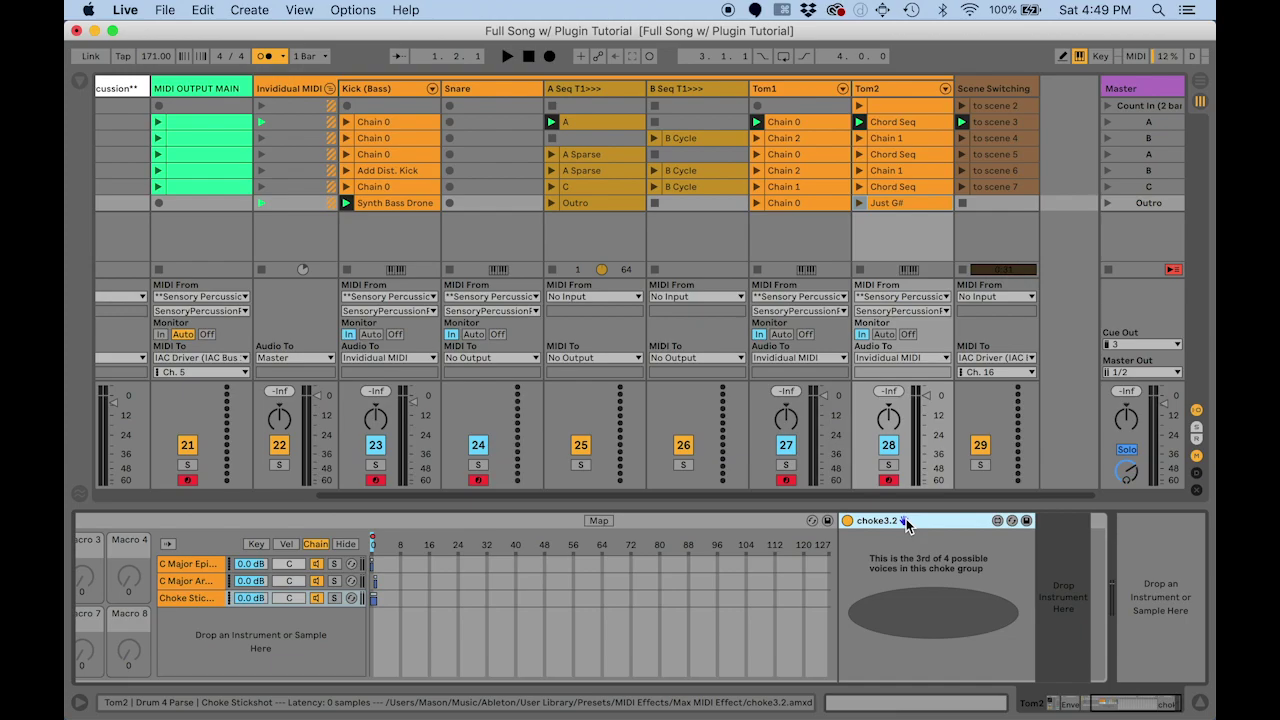
pyautogui.hscroll(-4, 229, 148)
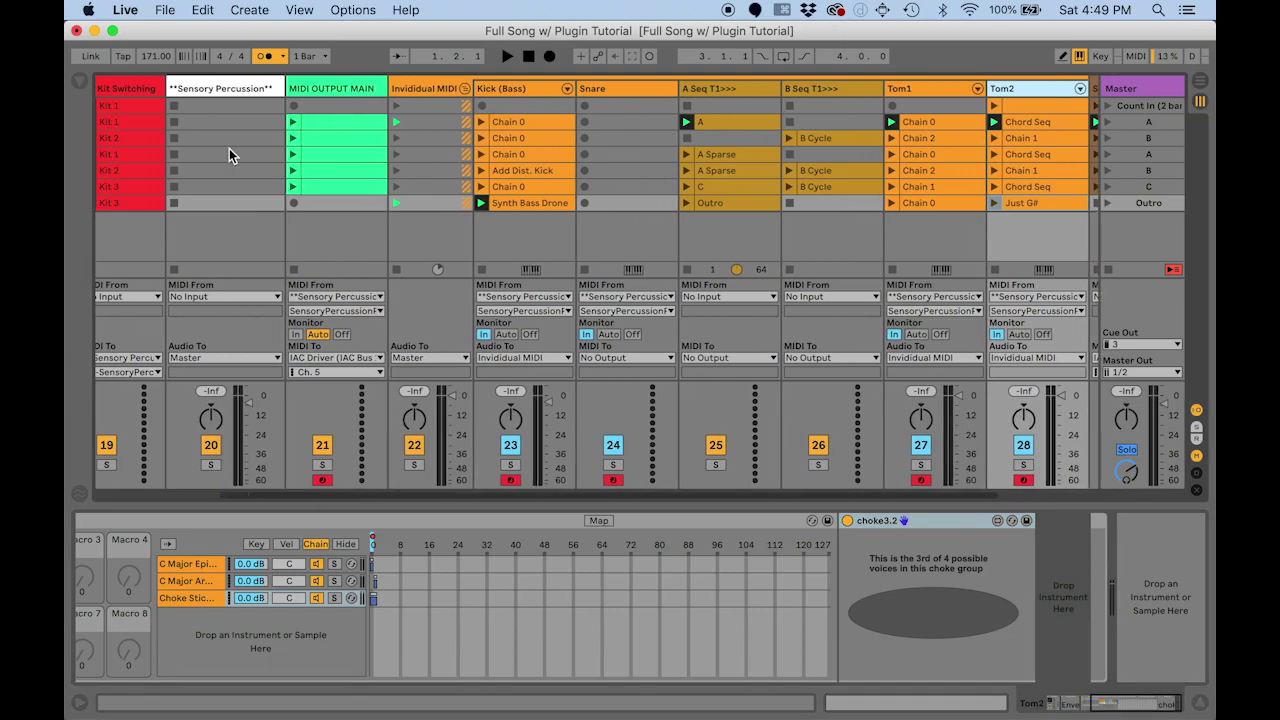
pyautogui.click(241, 89)
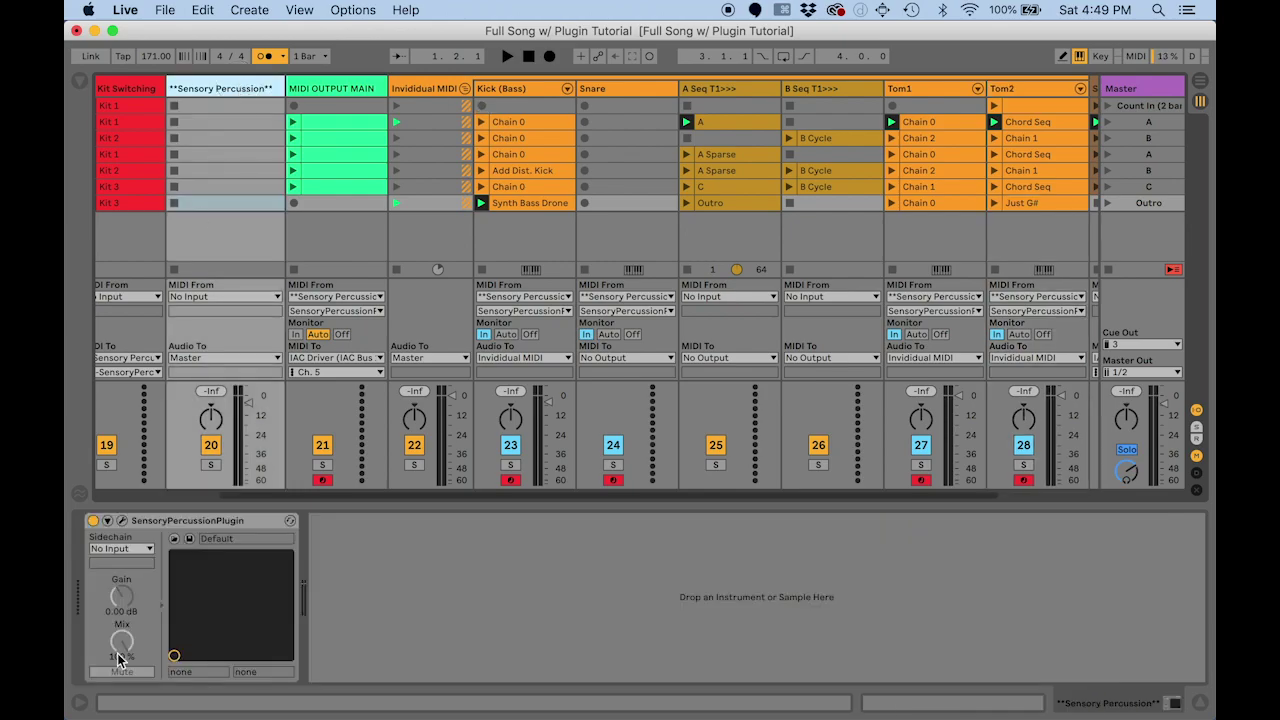
pyautogui.click(122, 521)
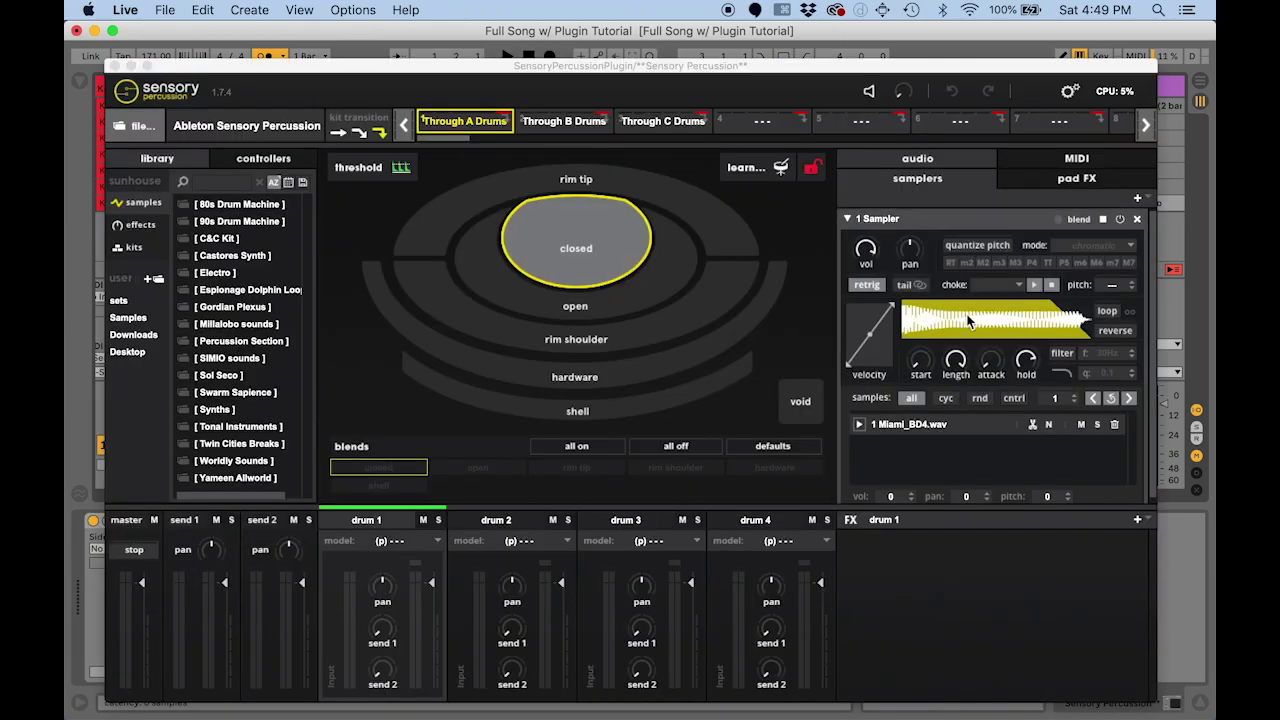
pyautogui.click(996, 289)
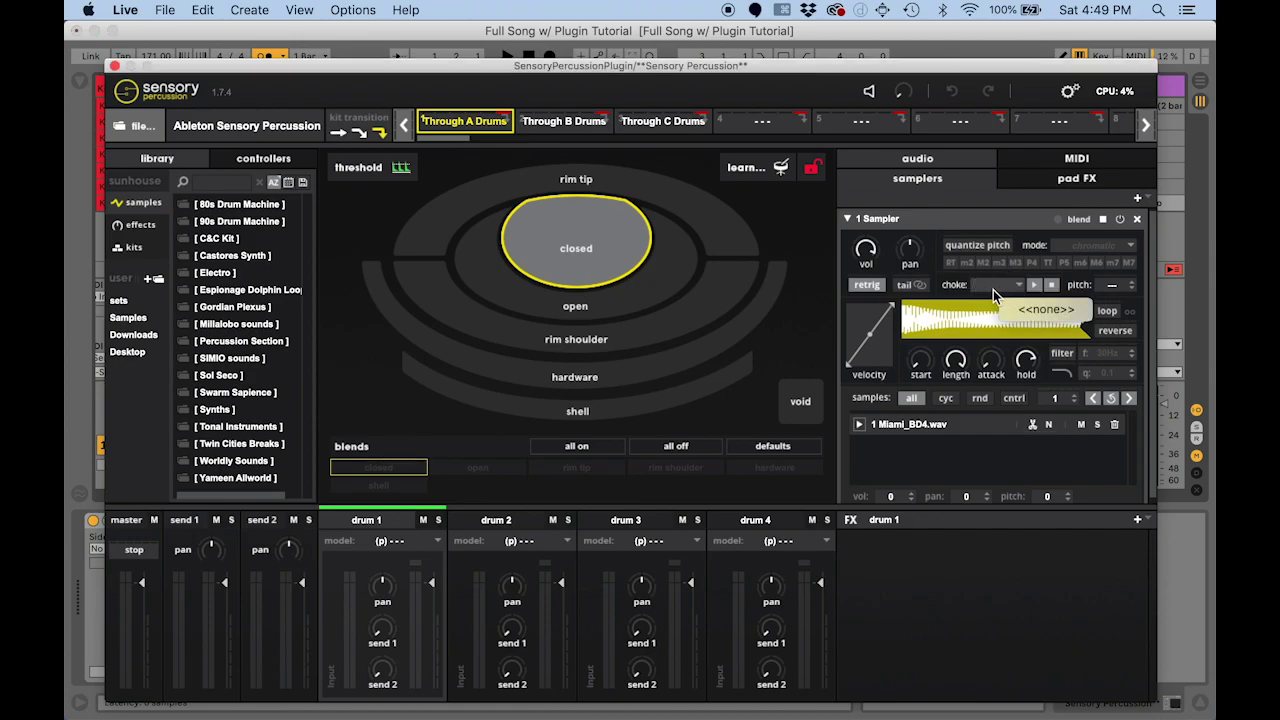
pyautogui.click(956, 288)
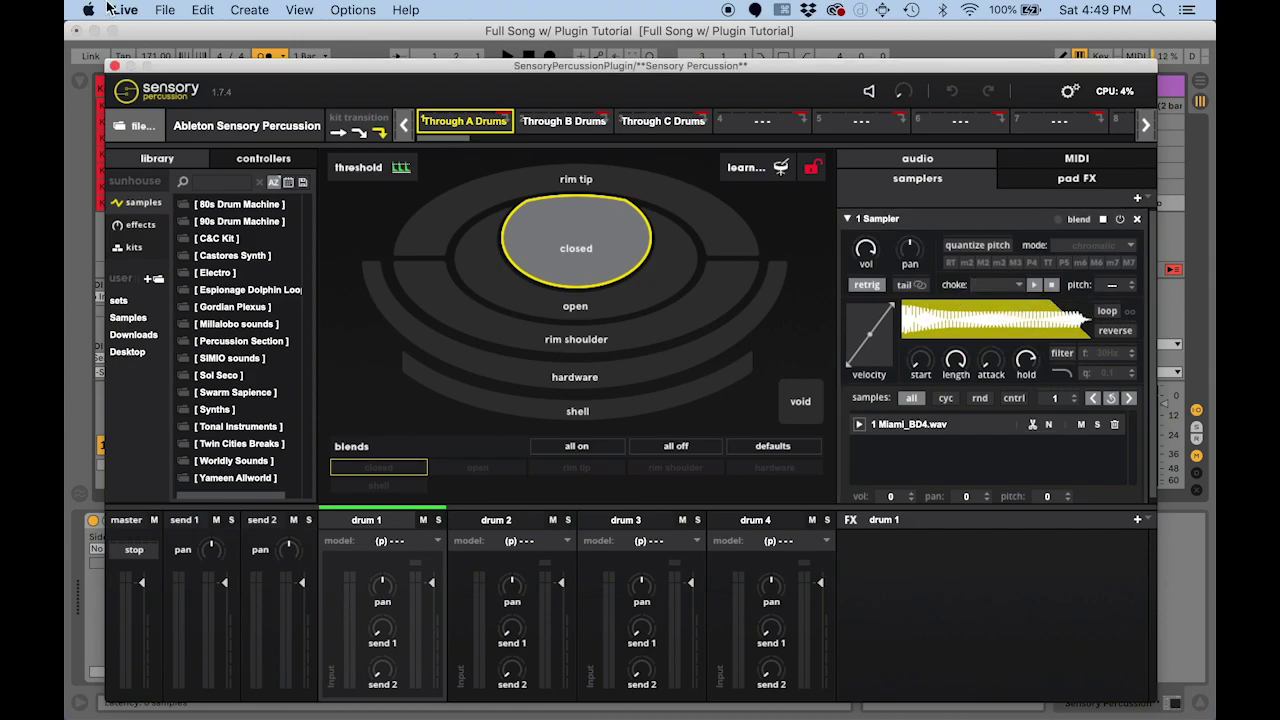
pyautogui.click(114, 66)
# Step: Return to the Tom2 track and show the choke3.2 device in its Drum 4 Parse rack
pyautogui.hscroll(3, 605, 109)
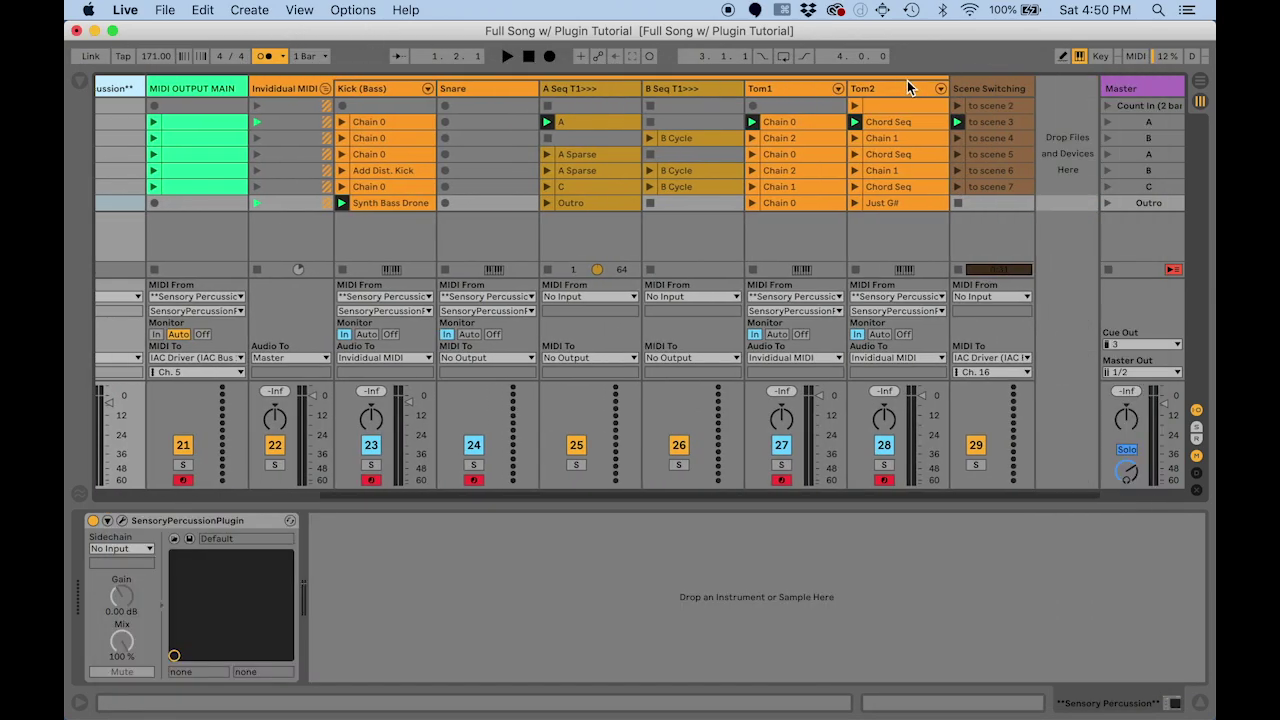
pyautogui.click(877, 92)
pyautogui.click(887, 520)
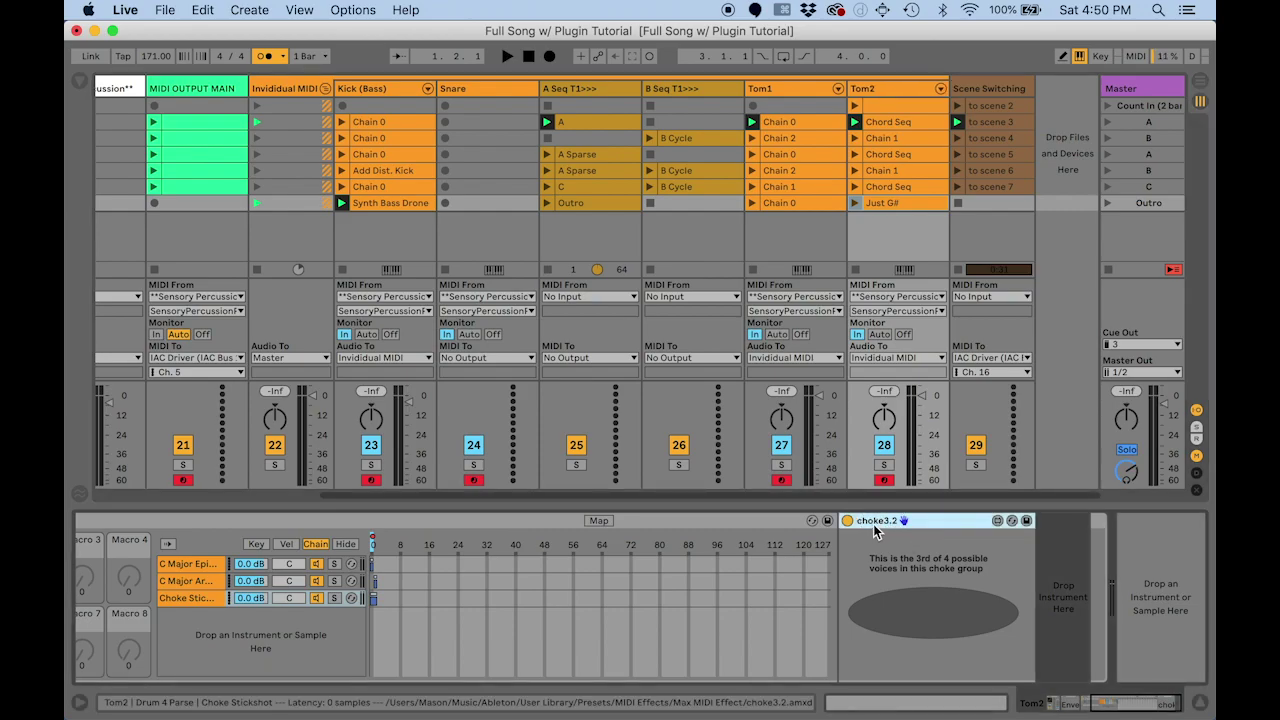
pyautogui.click(479, 88)
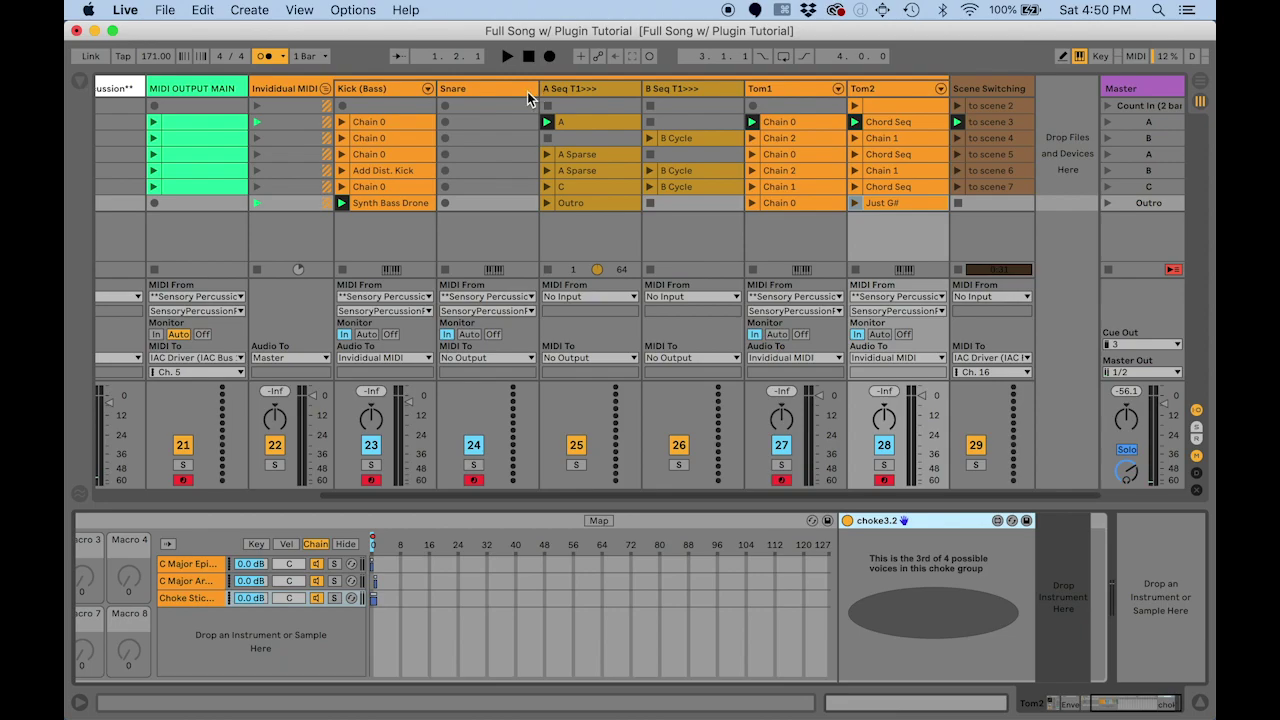
pyautogui.click(903, 88)
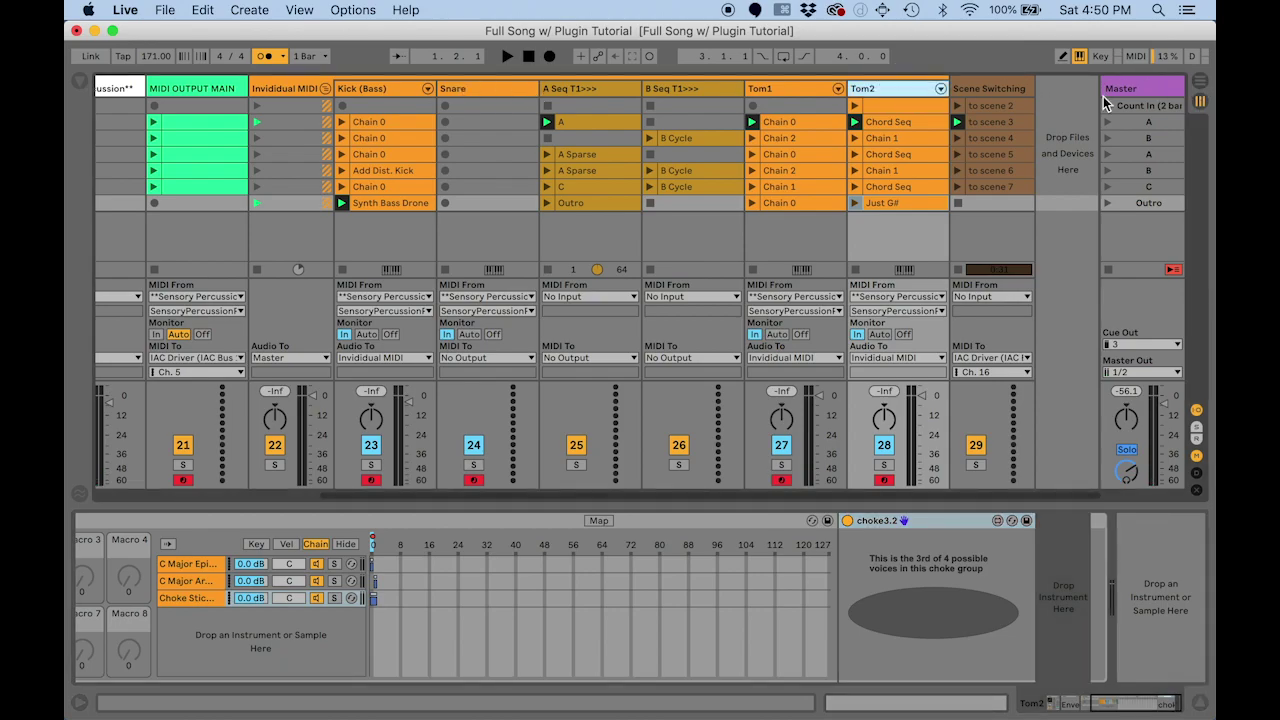
# Step: Launch scene A and look through the devices of Tom2's C Major Epic P Glitch chain, including choke1.2
pyautogui.click(1108, 121)
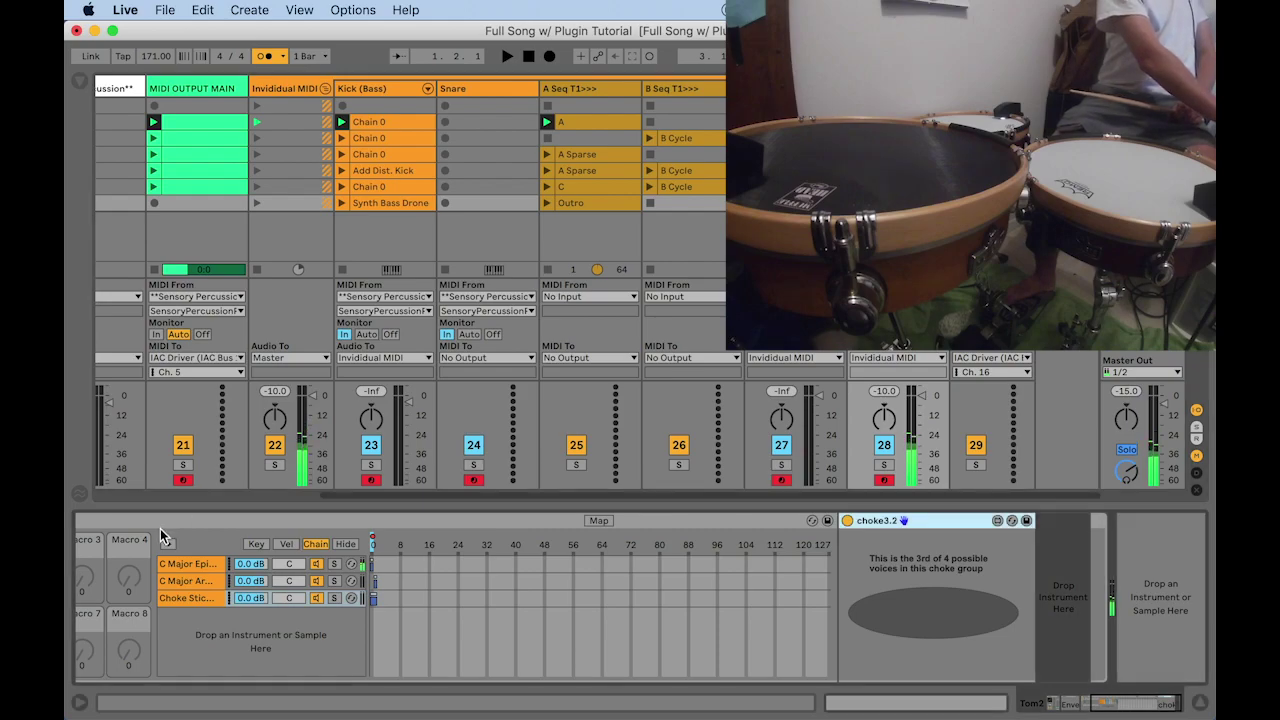
pyautogui.click(185, 563)
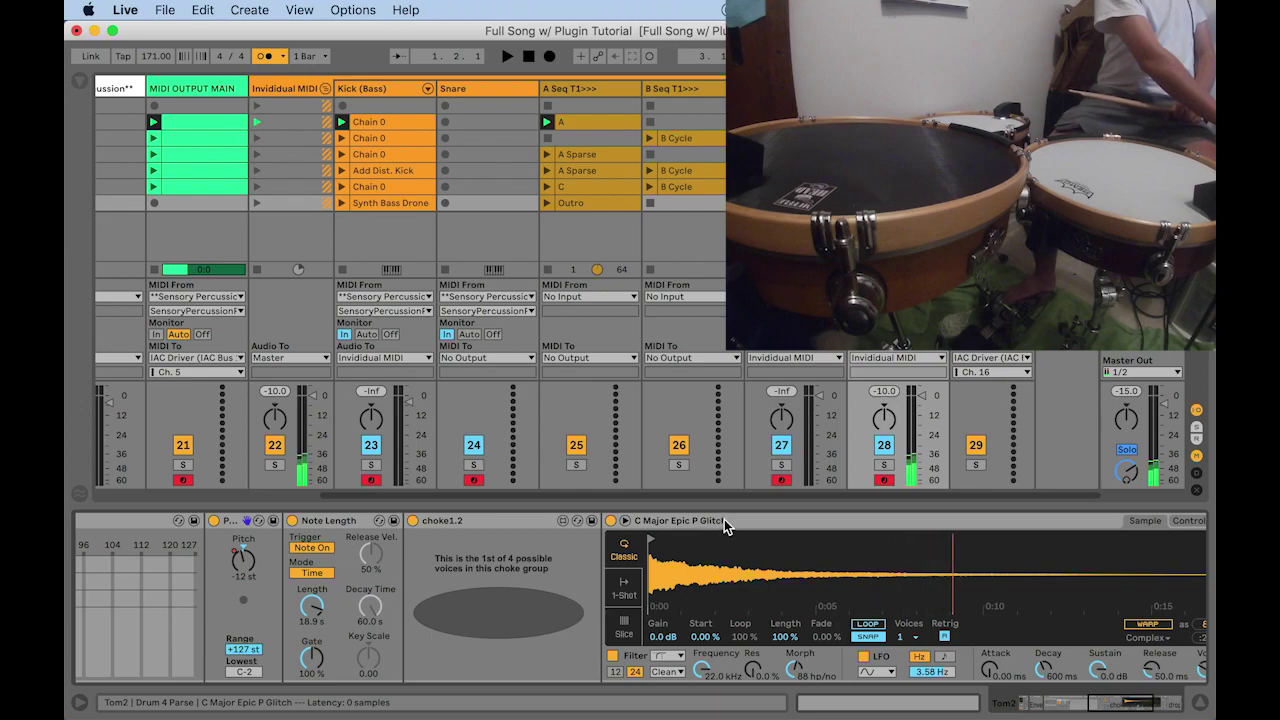
pyautogui.hscroll(3, 724, 519)
pyautogui.hscroll(-3, 724, 519)
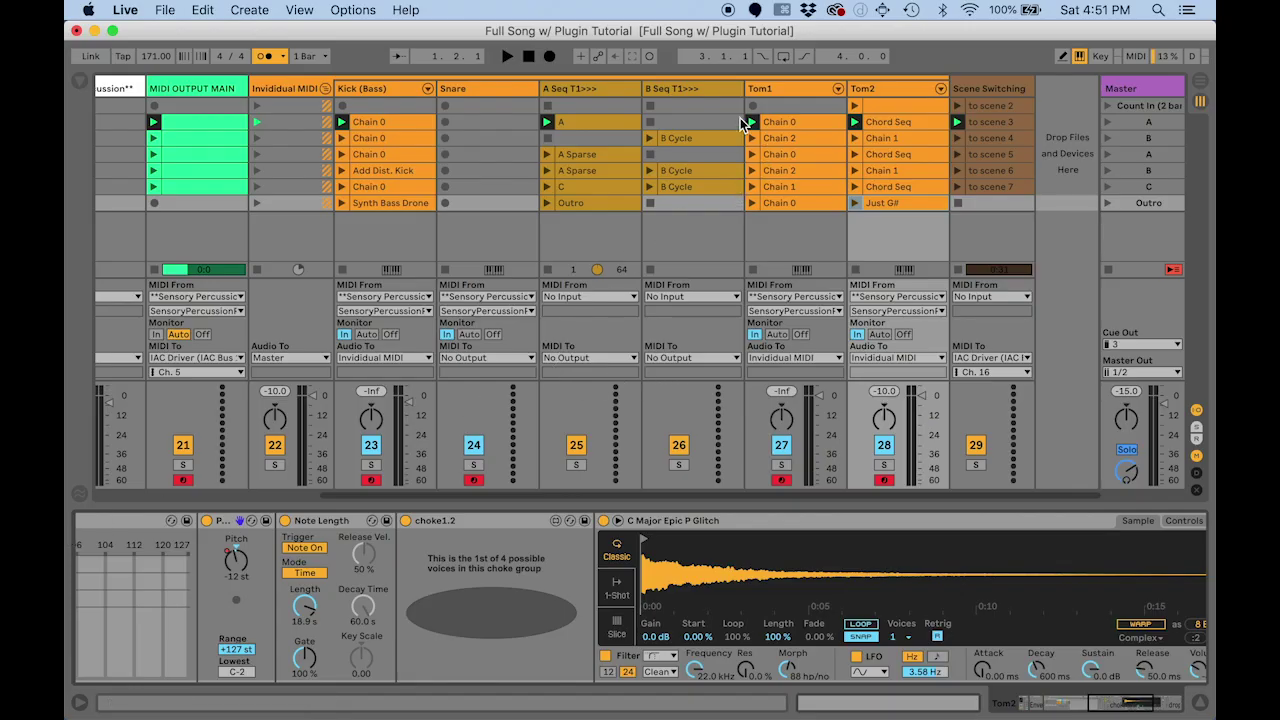
# Step: Show the Pitch automation envelope of the Chord Seq clip on the Tom2 track
pyautogui.click(881, 93)
pyautogui.click(884, 124)
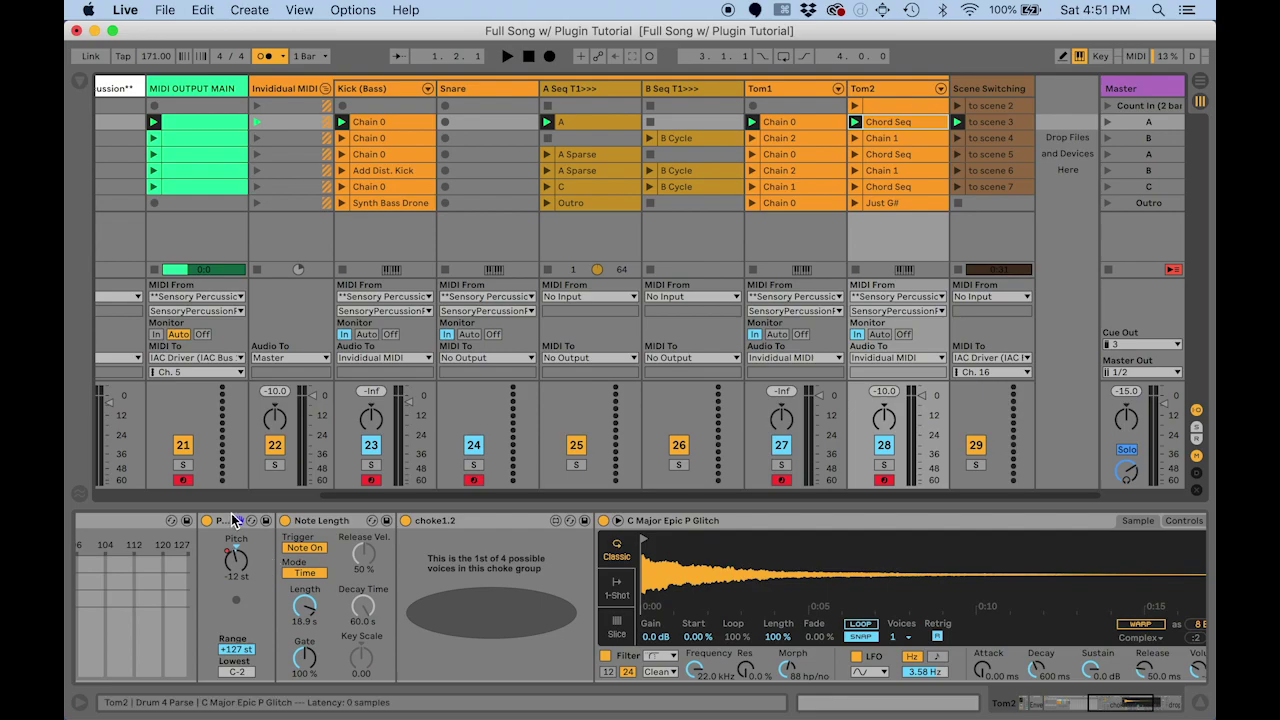
pyautogui.rightClick(237, 560)
pyautogui.click(452, 572)
pyautogui.click(452, 572)
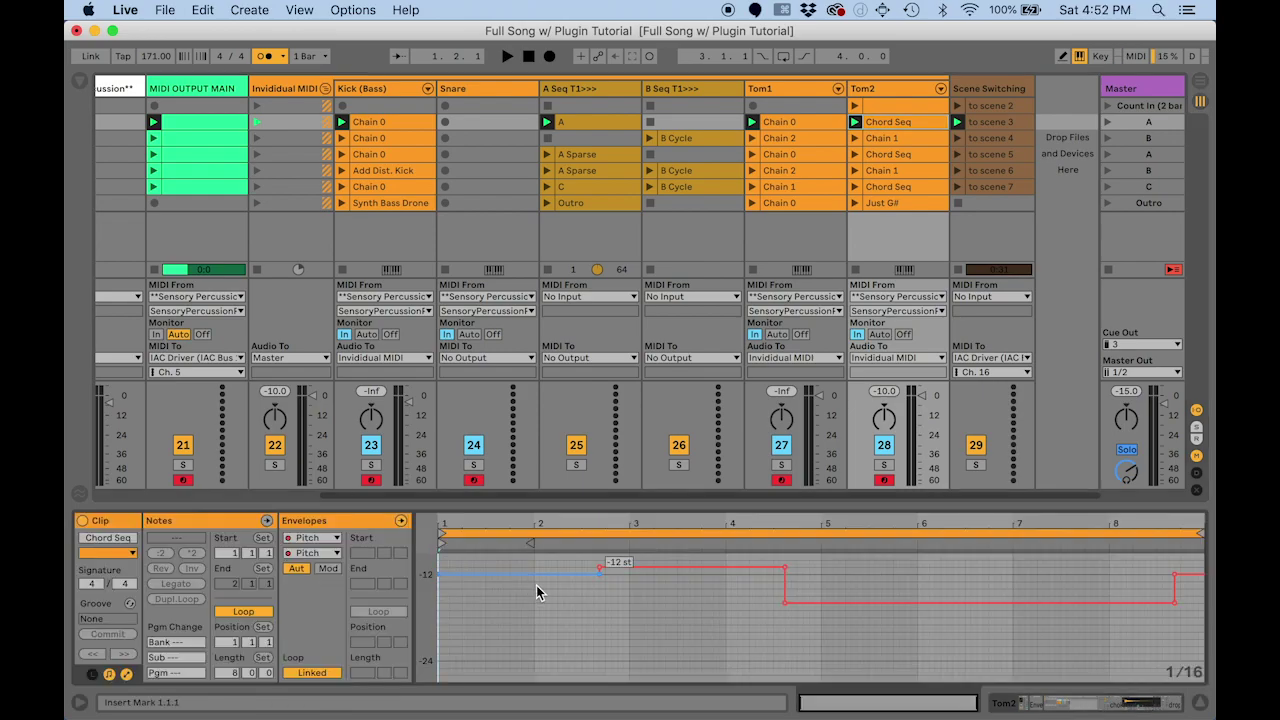
pyautogui.click(536, 595)
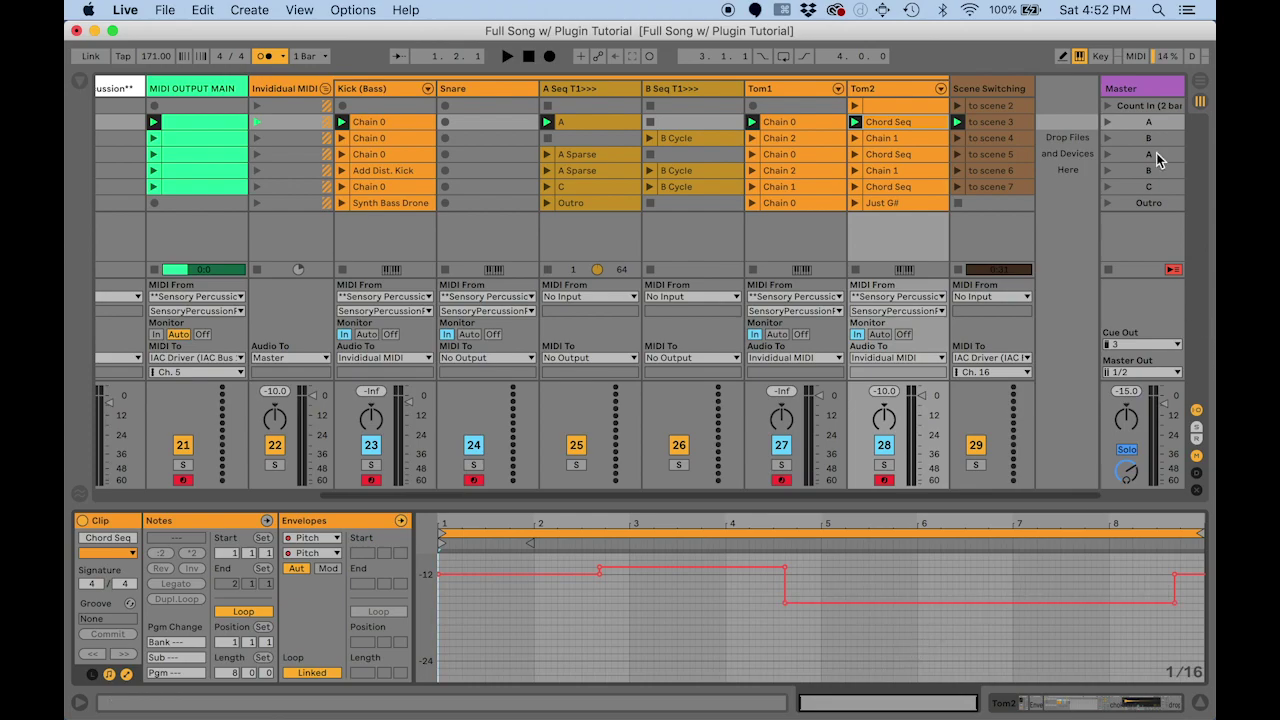
# Step: Play scene A while viewing Tom2's Pitch device and the Chord Seq clip's pitch envelope, and stop playback
pyautogui.click(1108, 122)
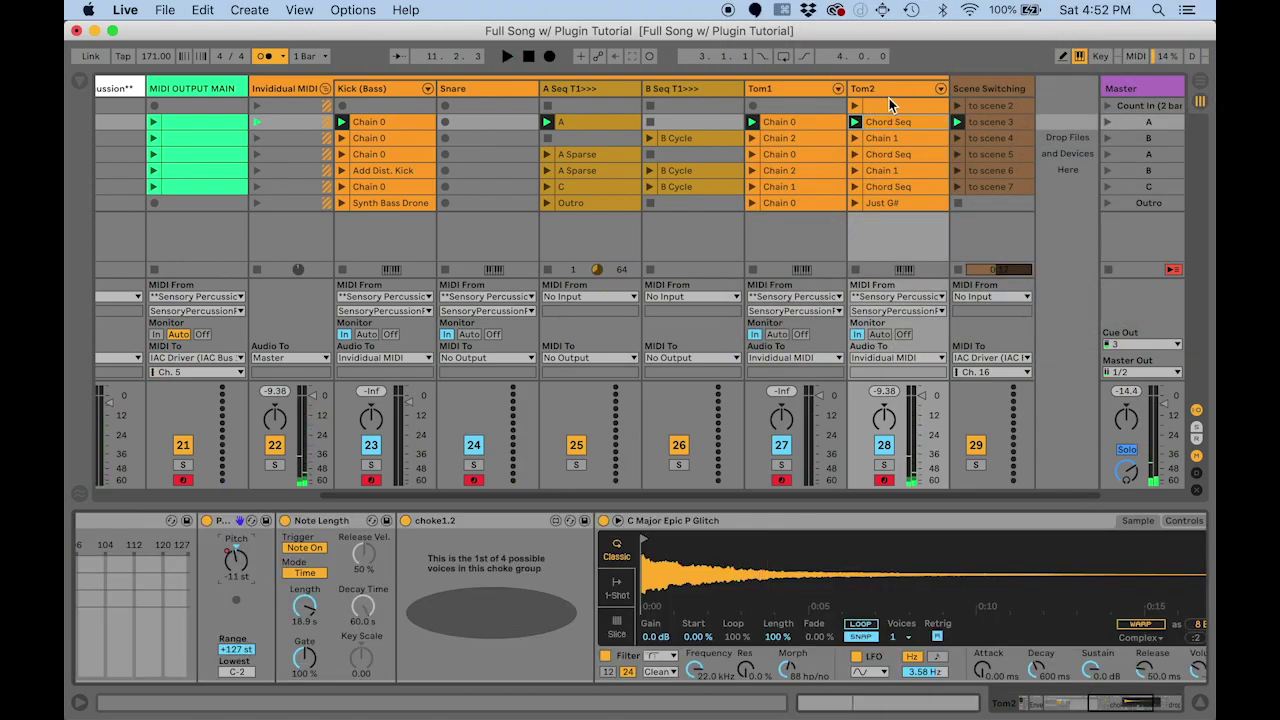
pyautogui.click(884, 92)
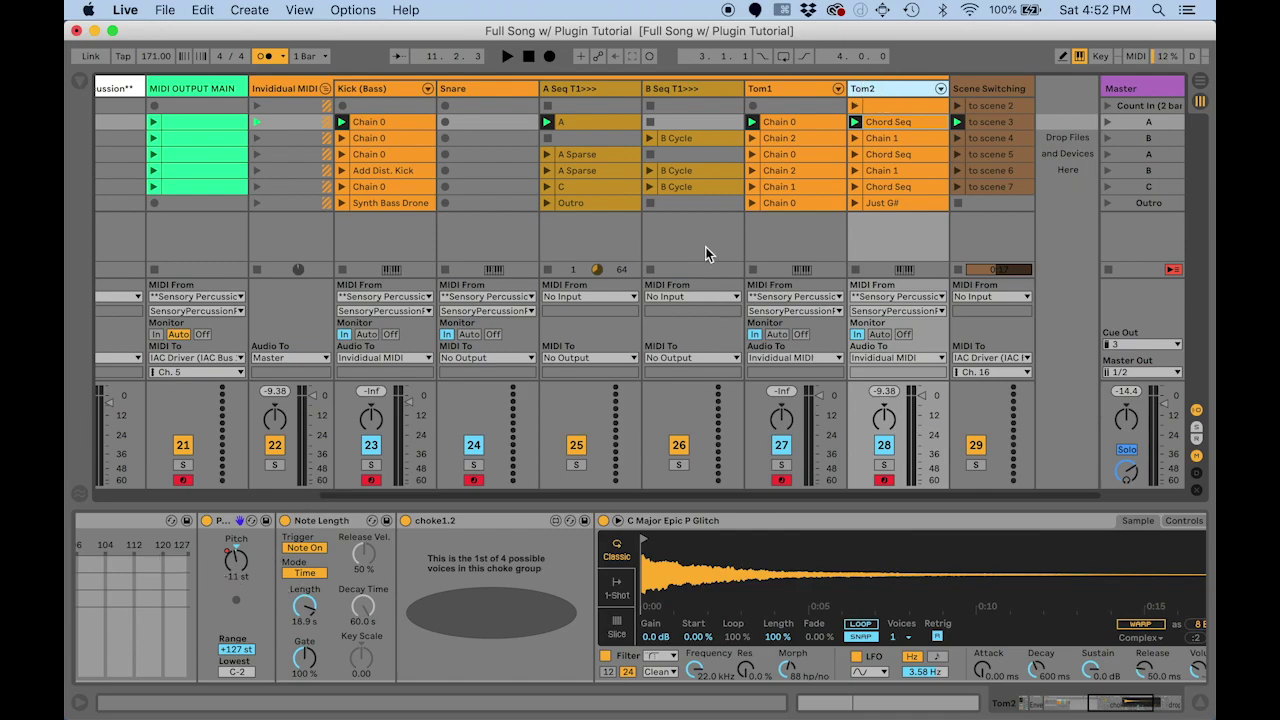
pyautogui.hotkey('shift', 'Tab')
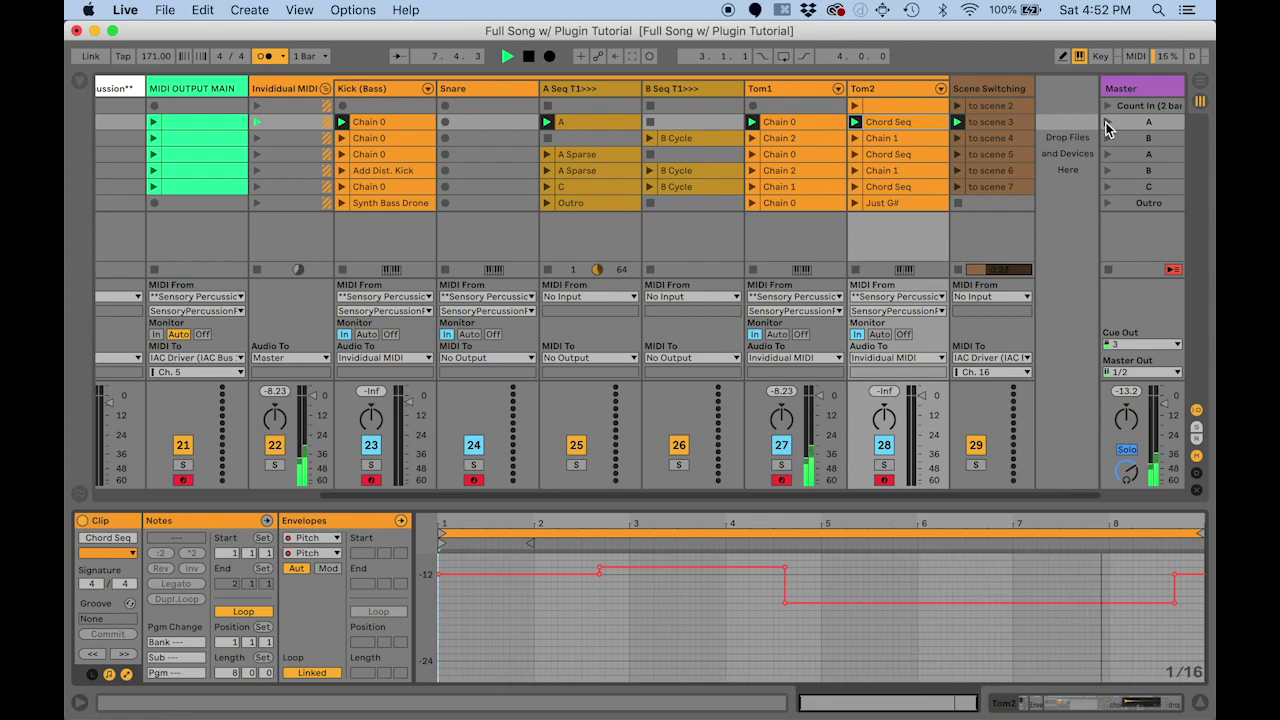
pyautogui.press('space')
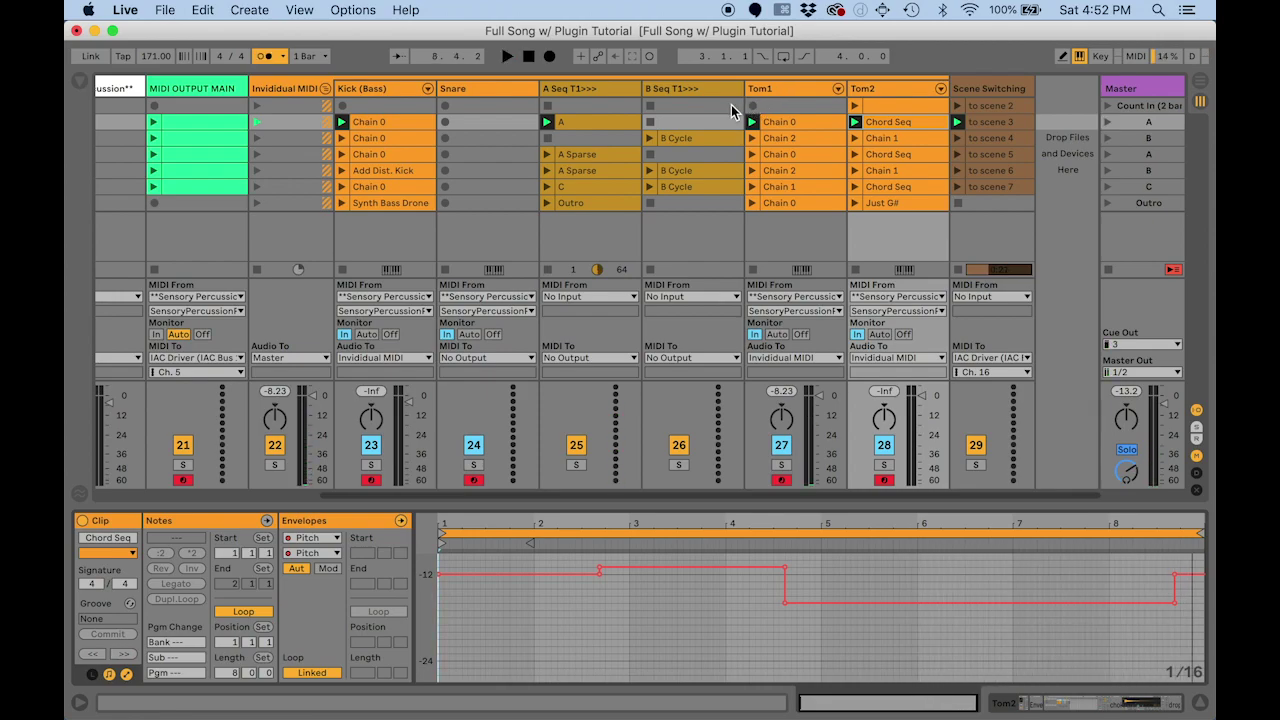
# Step: View the notes of clip A on the A Seq T1>>> track in an enlarged clip editor and shrink the editor again
pyautogui.click(612, 90)
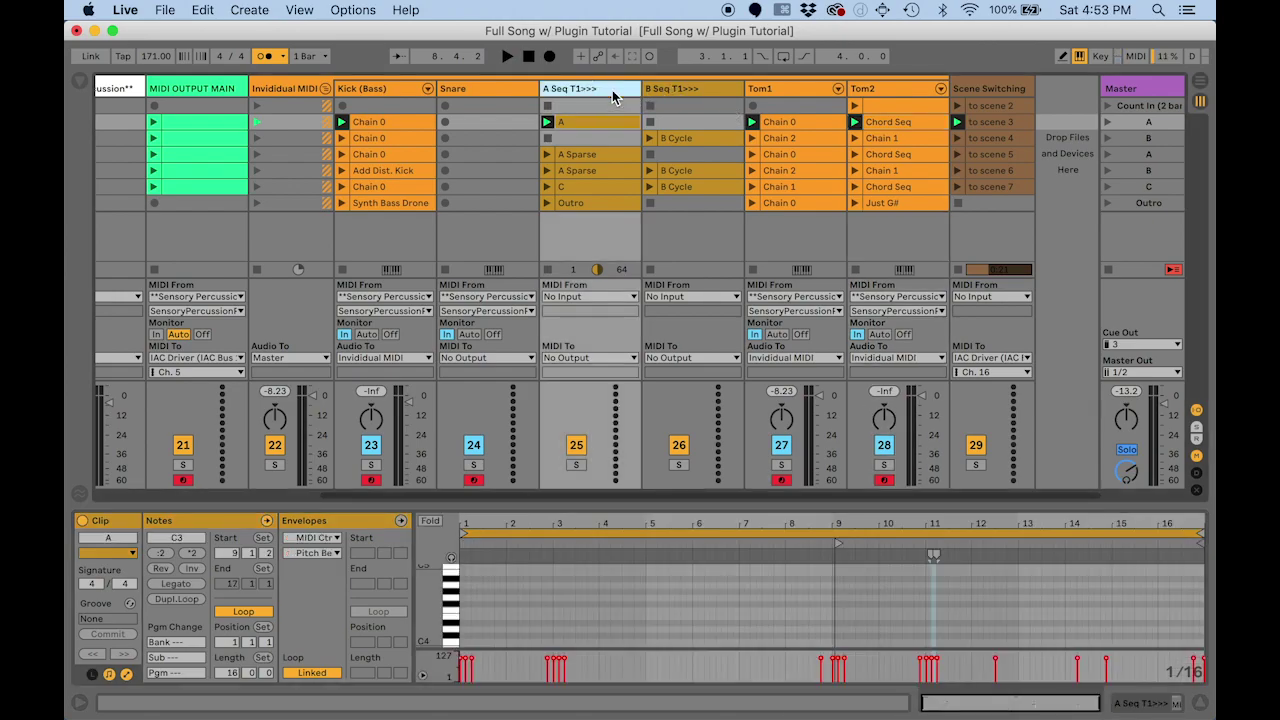
pyautogui.moveTo(634, 506); pyautogui.dragTo(646, 220)
pyautogui.scroll(-1, 727, 462)
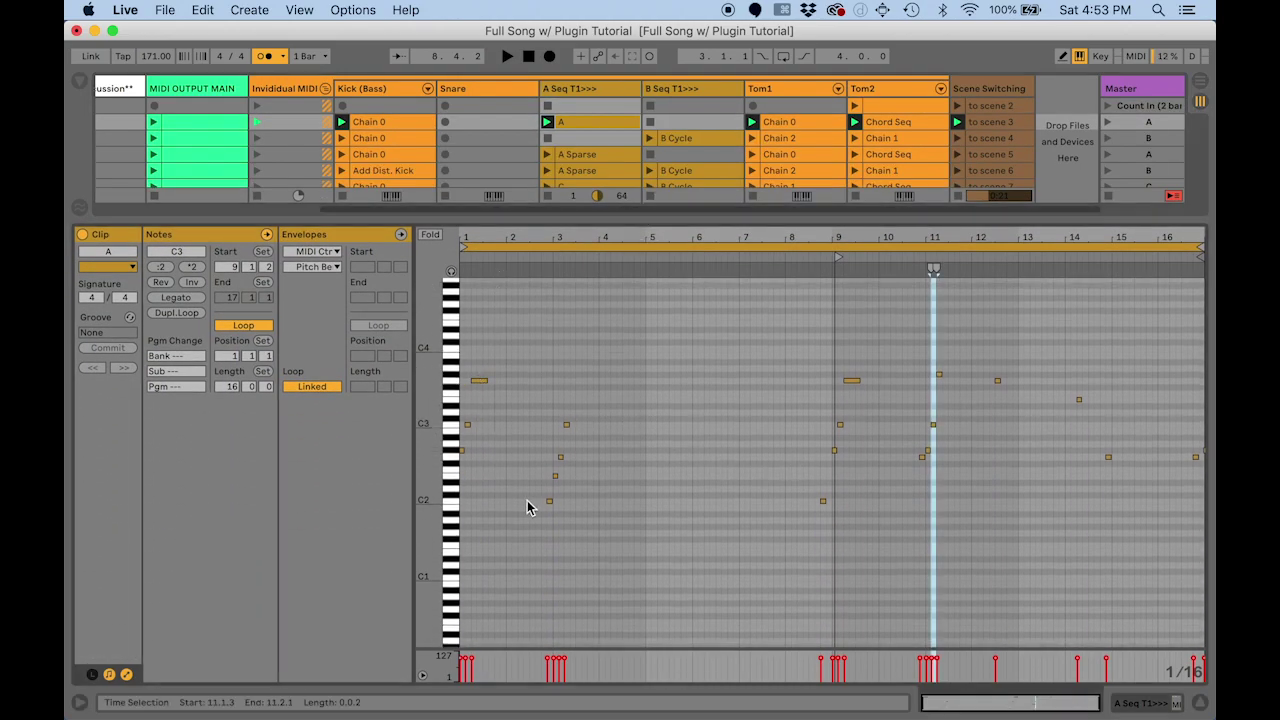
pyautogui.scroll(-1, 528, 507)
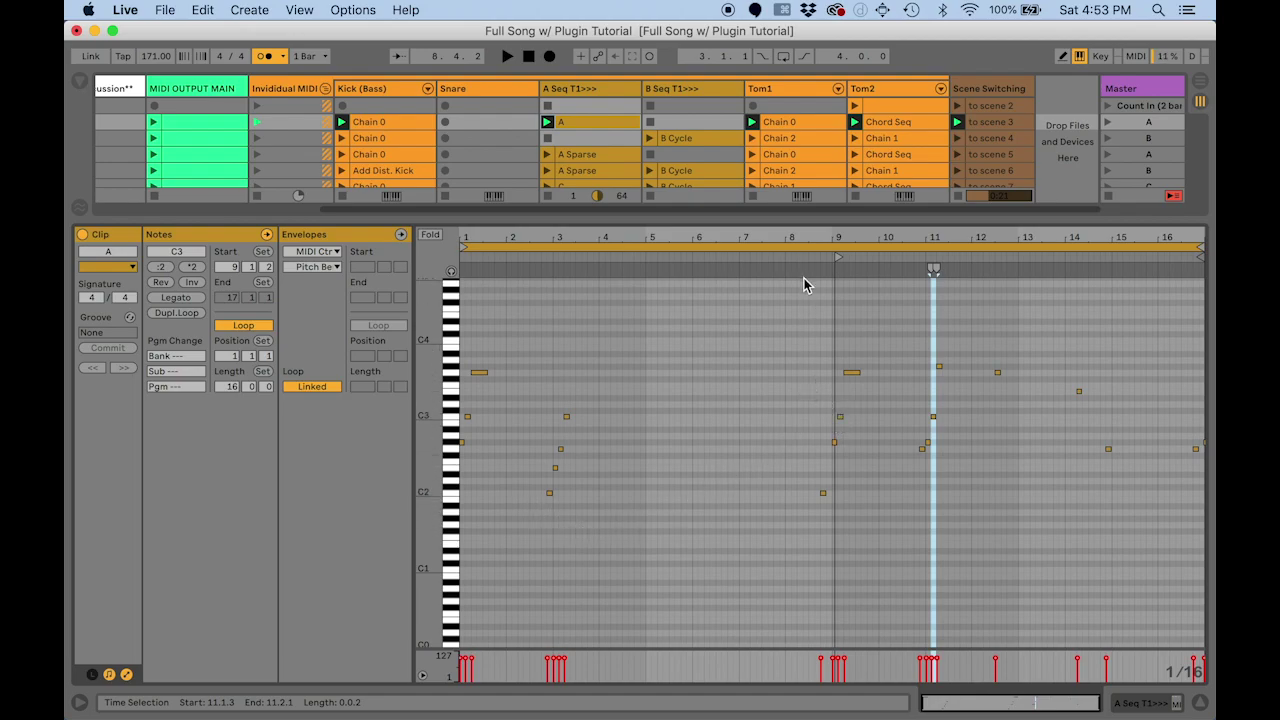
pyautogui.moveTo(732, 221); pyautogui.dragTo(760, 499)
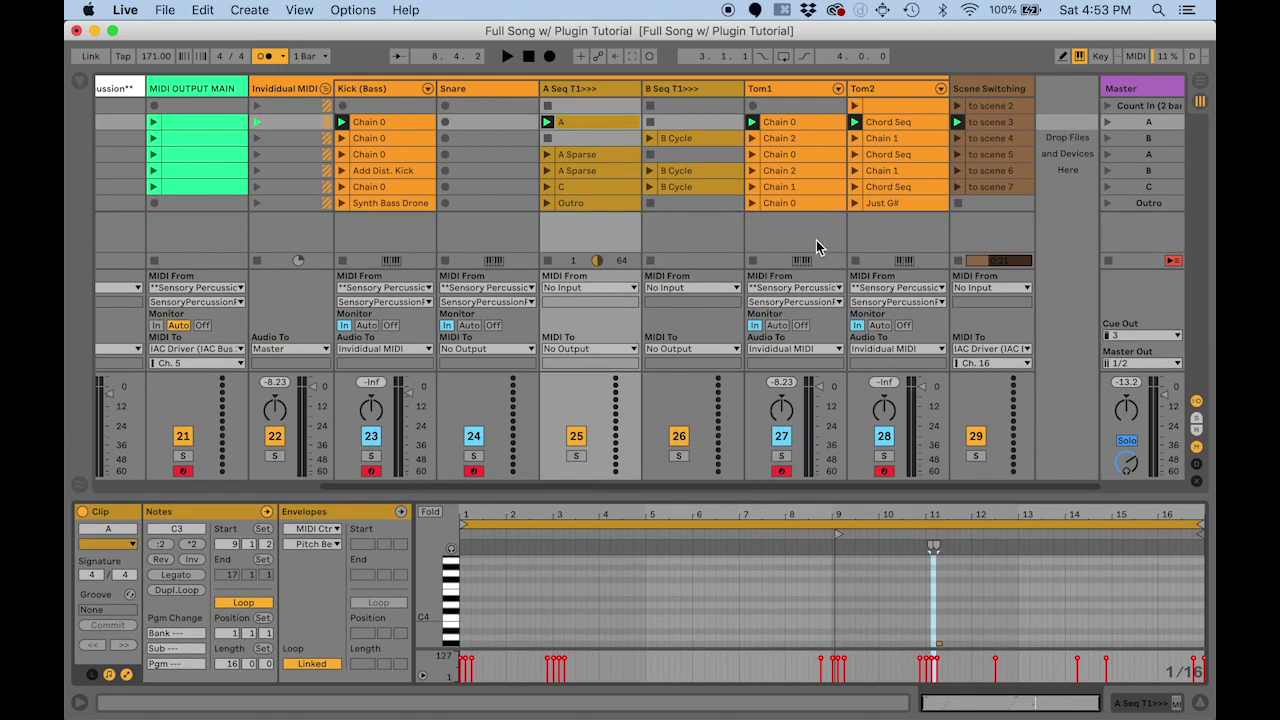
# Step: Show the MIDI S&H Pitch In Cycle 1.4 device in the FELT PIANO1.1 chain of Tom1's Drum 3 Parse rack
pyautogui.click(776, 89)
pyautogui.click(776, 89)
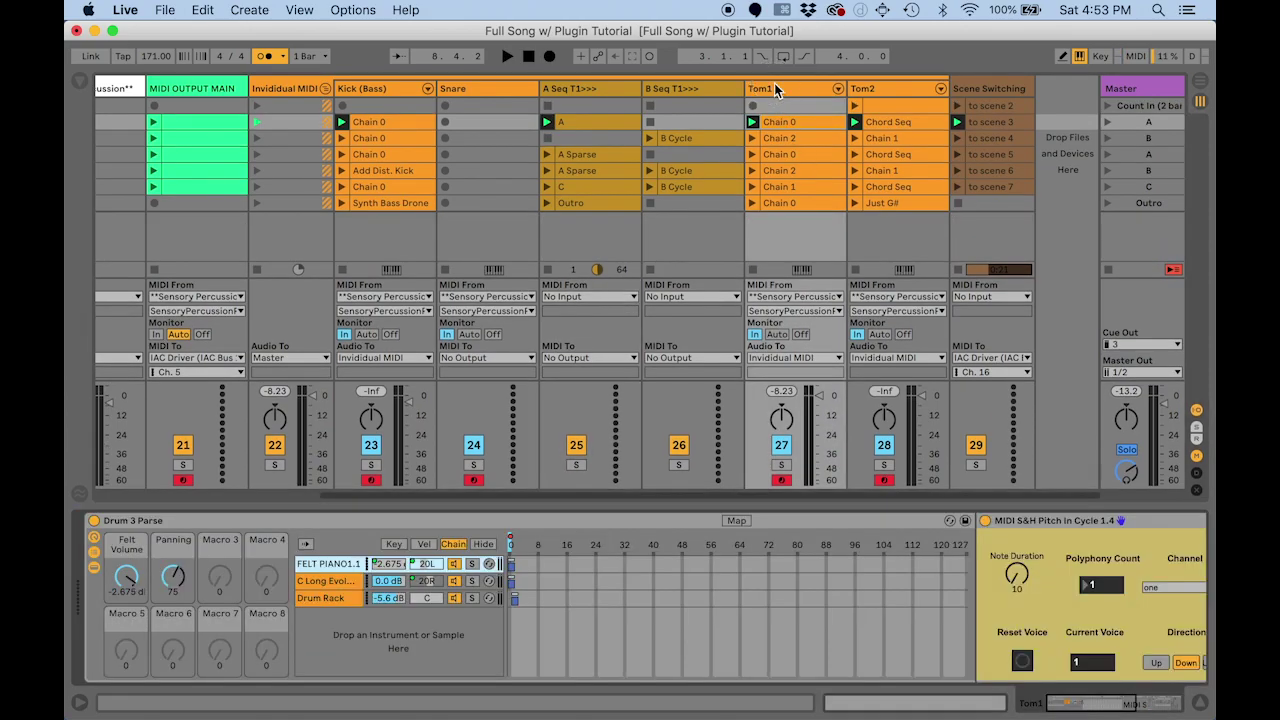
pyautogui.hscroll(5, 481, 566)
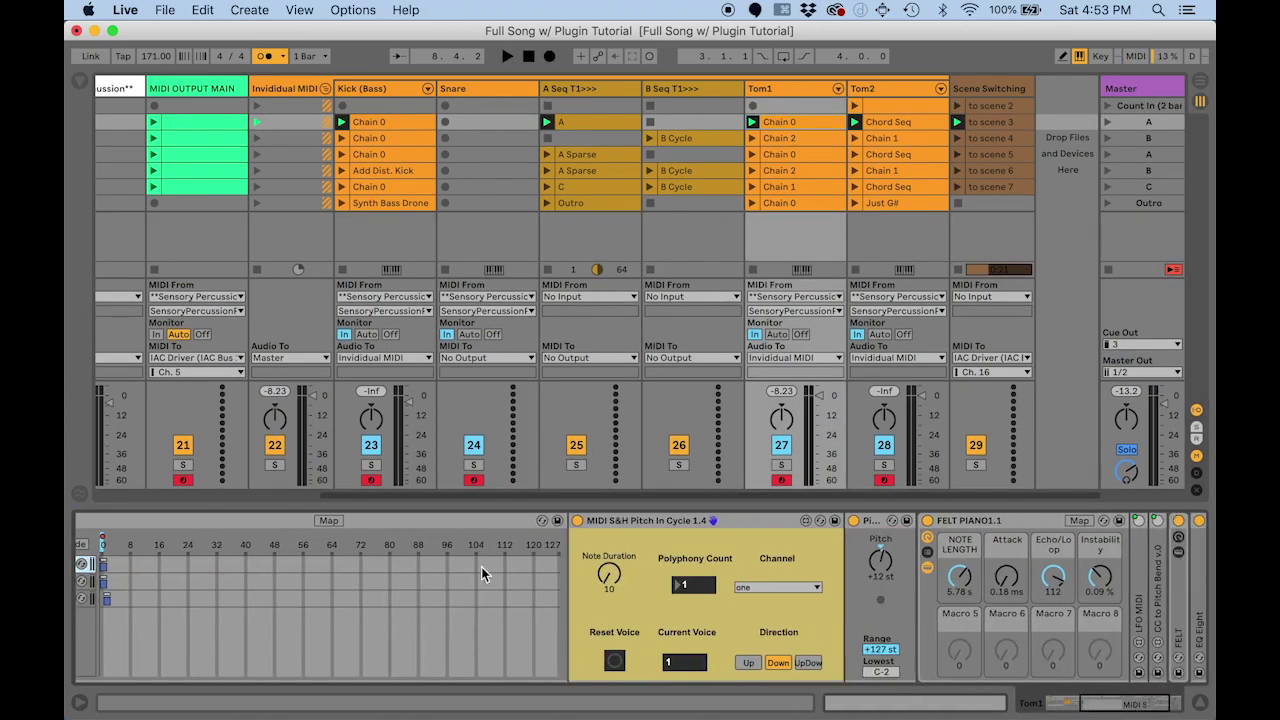
pyautogui.click(646, 521)
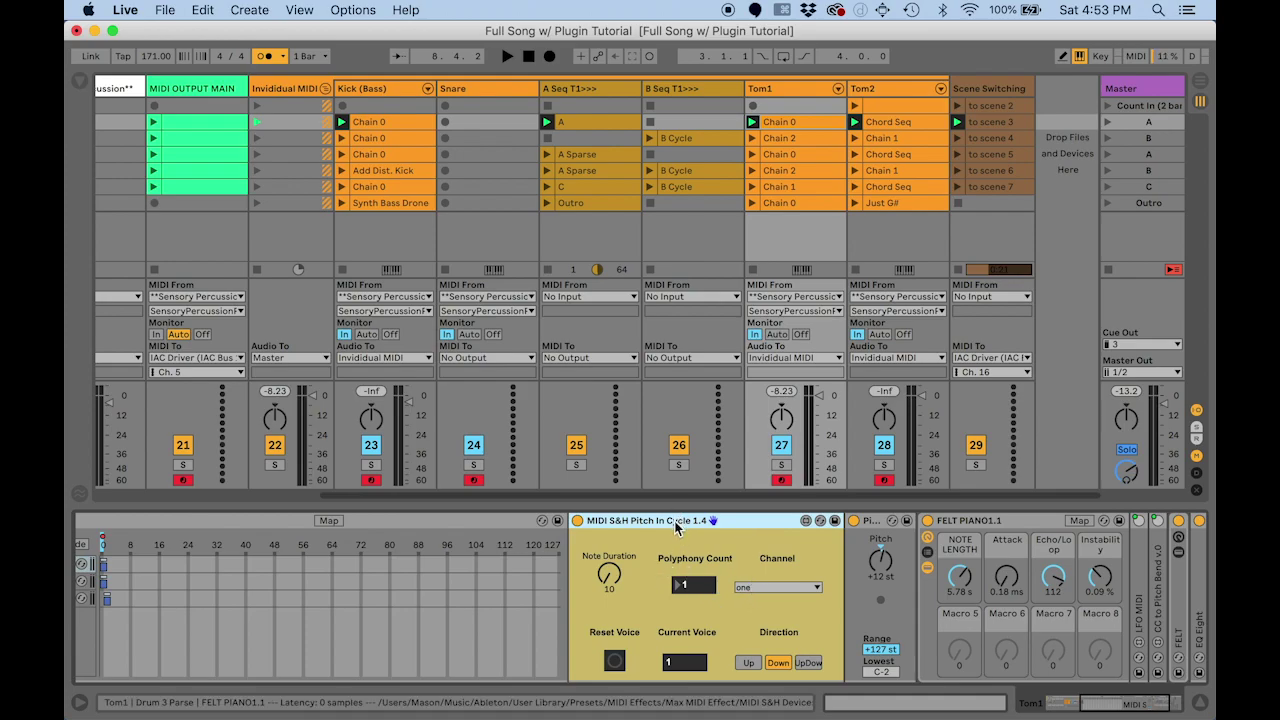
# Step: Reopen clip A on the A Seq T1>>> track and examine its lower notes around C2 and G2
pyautogui.click(577, 125)
pyautogui.scroll(-5, 770, 641)
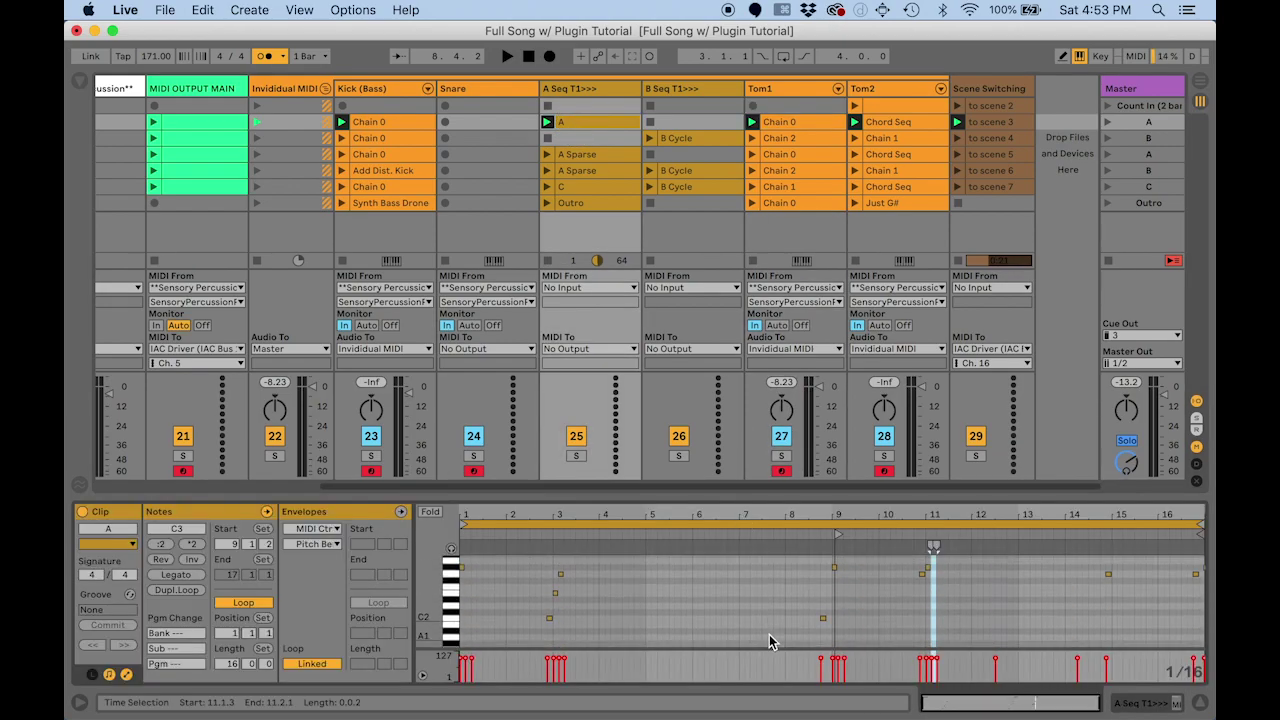
pyautogui.scroll(-4, 775, 638)
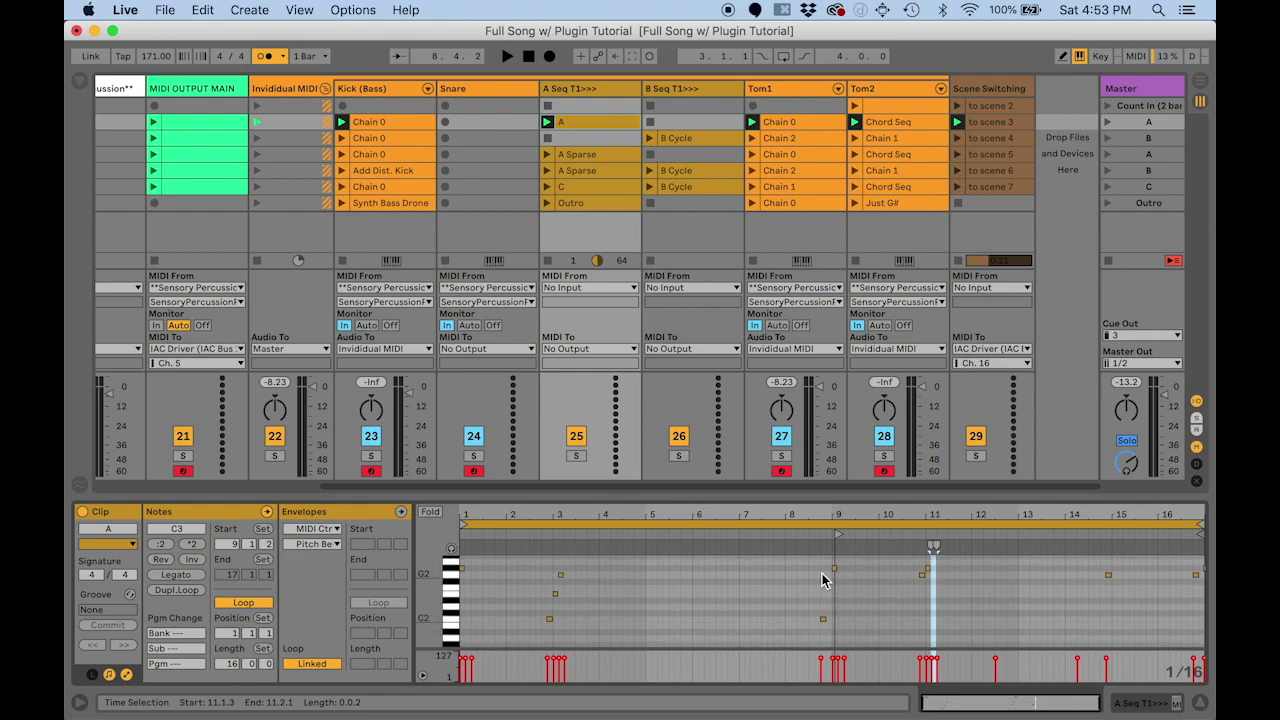
pyautogui.scroll(-3, 830, 584)
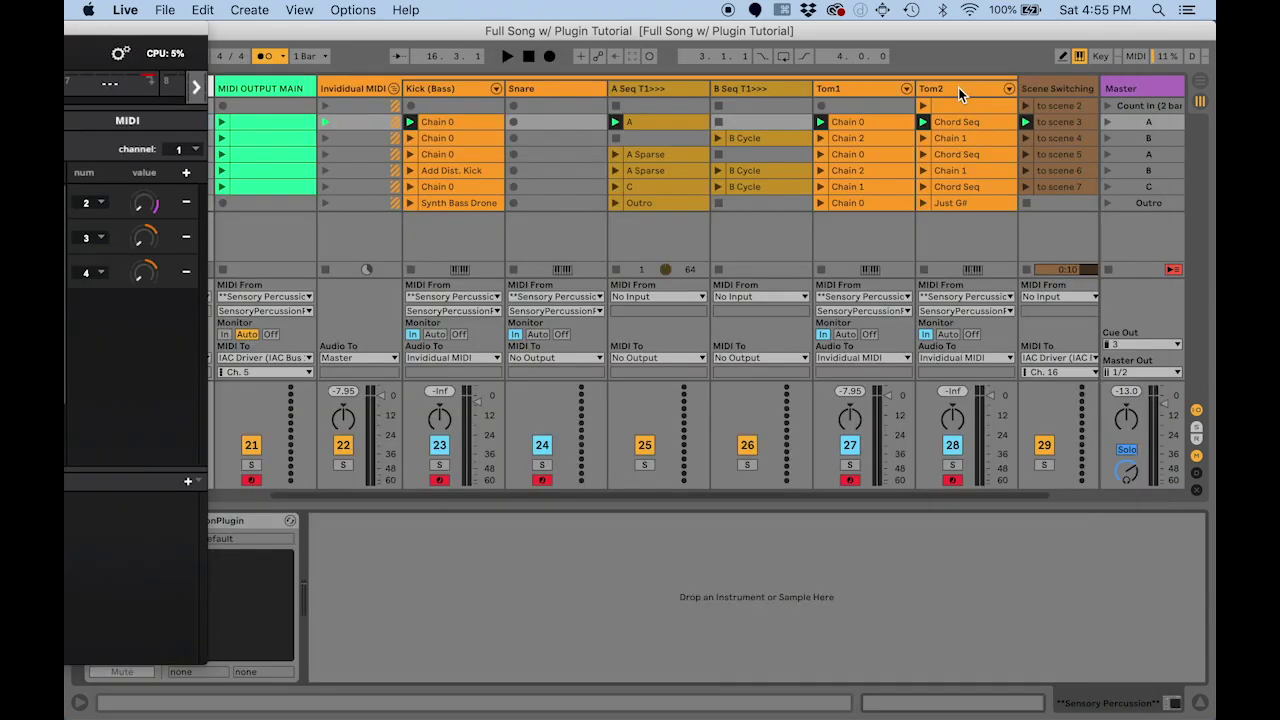
# Step: Trace the Pitch < LFO macro of Tom2's Drum 4 Parse rack to the LFO Pitch amount in C Major Epic P Glitch
pyautogui.click(958, 87)
pyautogui.hscroll(3, 481, 582)
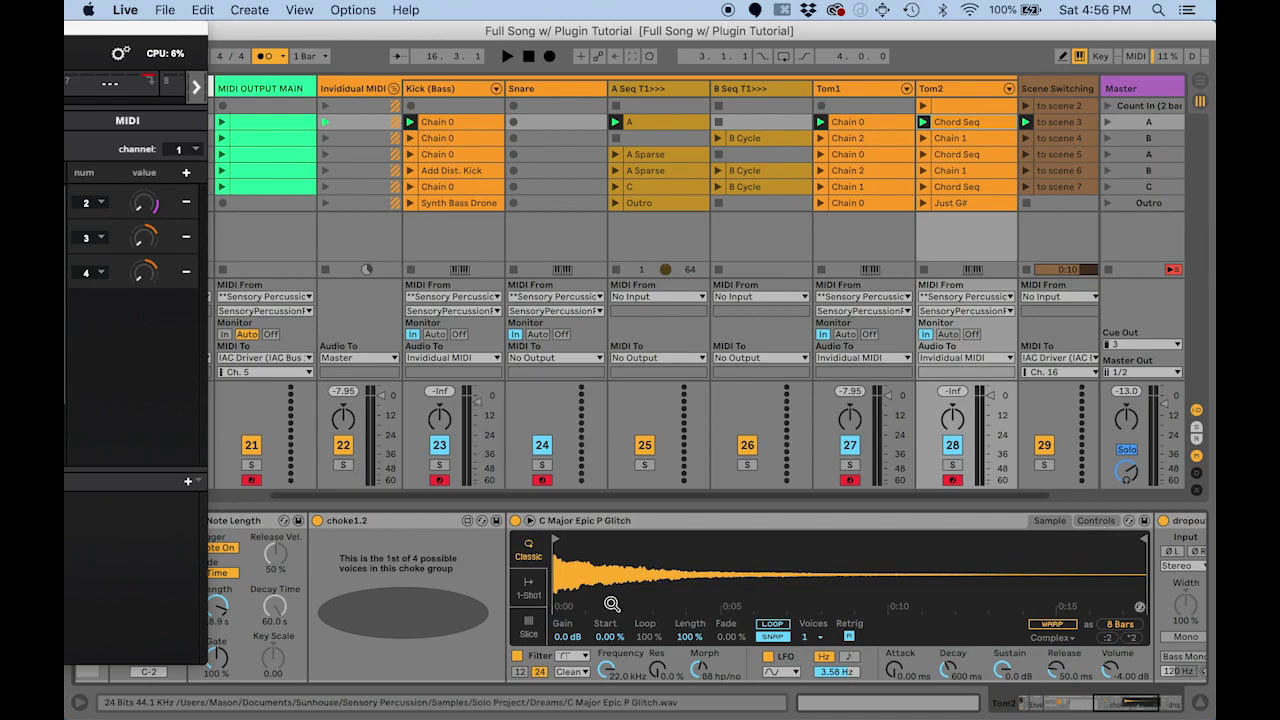
pyautogui.hscroll(-10, 365, 553)
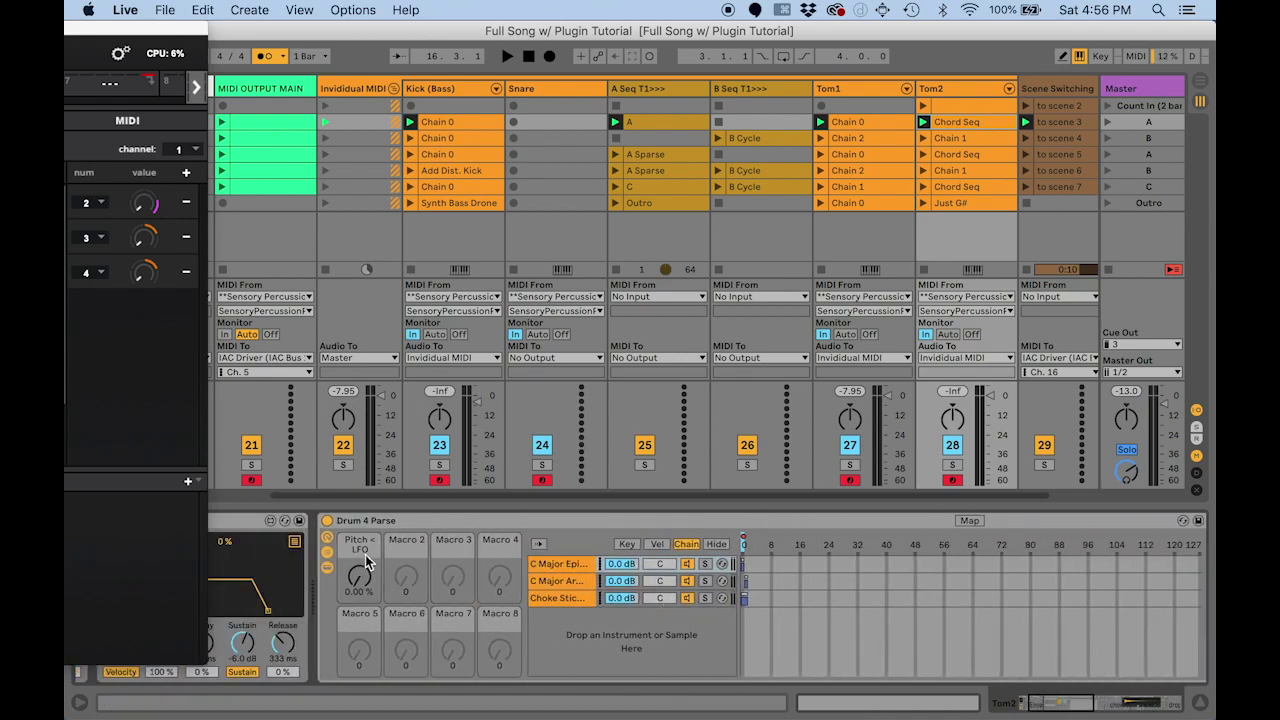
pyautogui.hscroll(1, 365, 554)
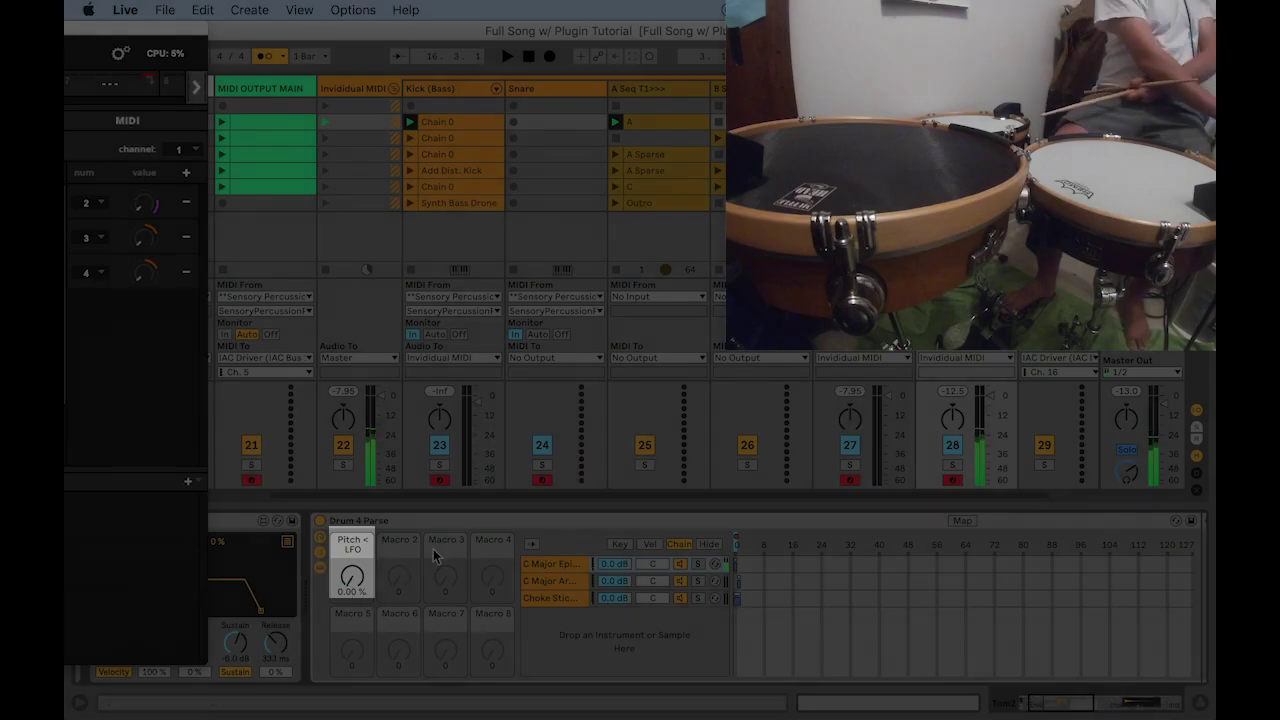
pyautogui.hscroll(15, 637, 643)
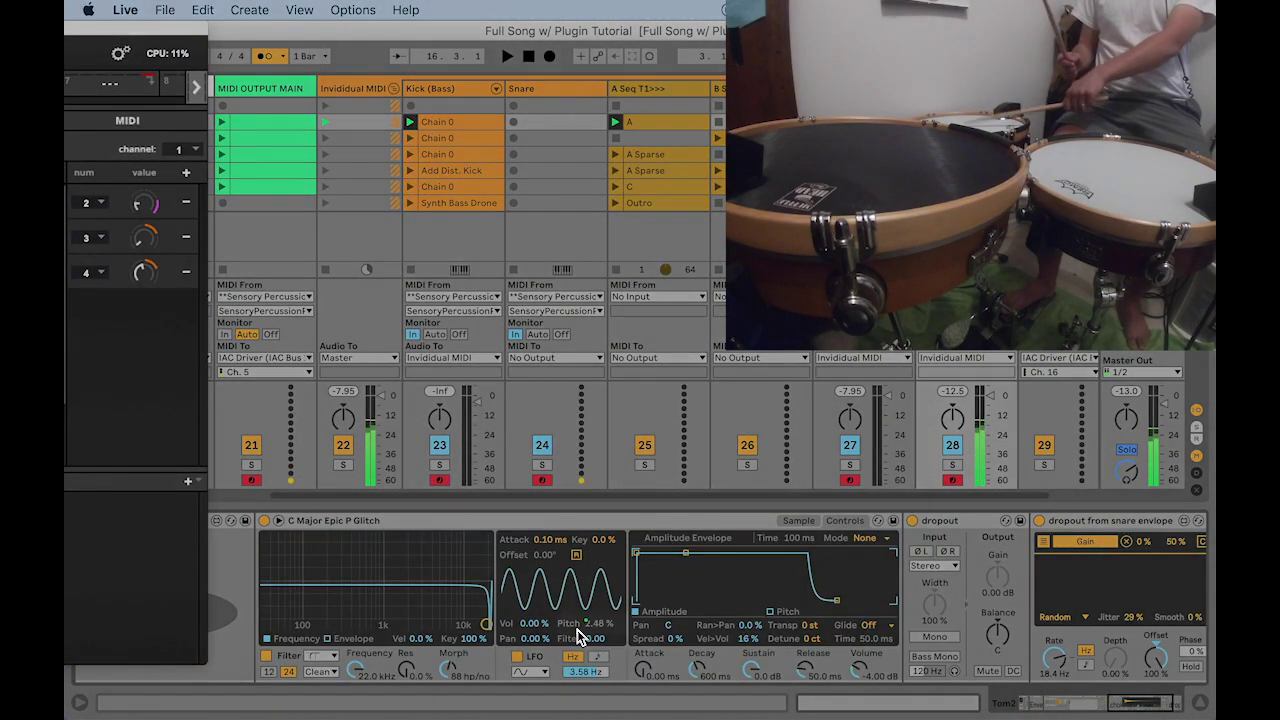
pyautogui.click(577, 628)
pyautogui.press('Delete')
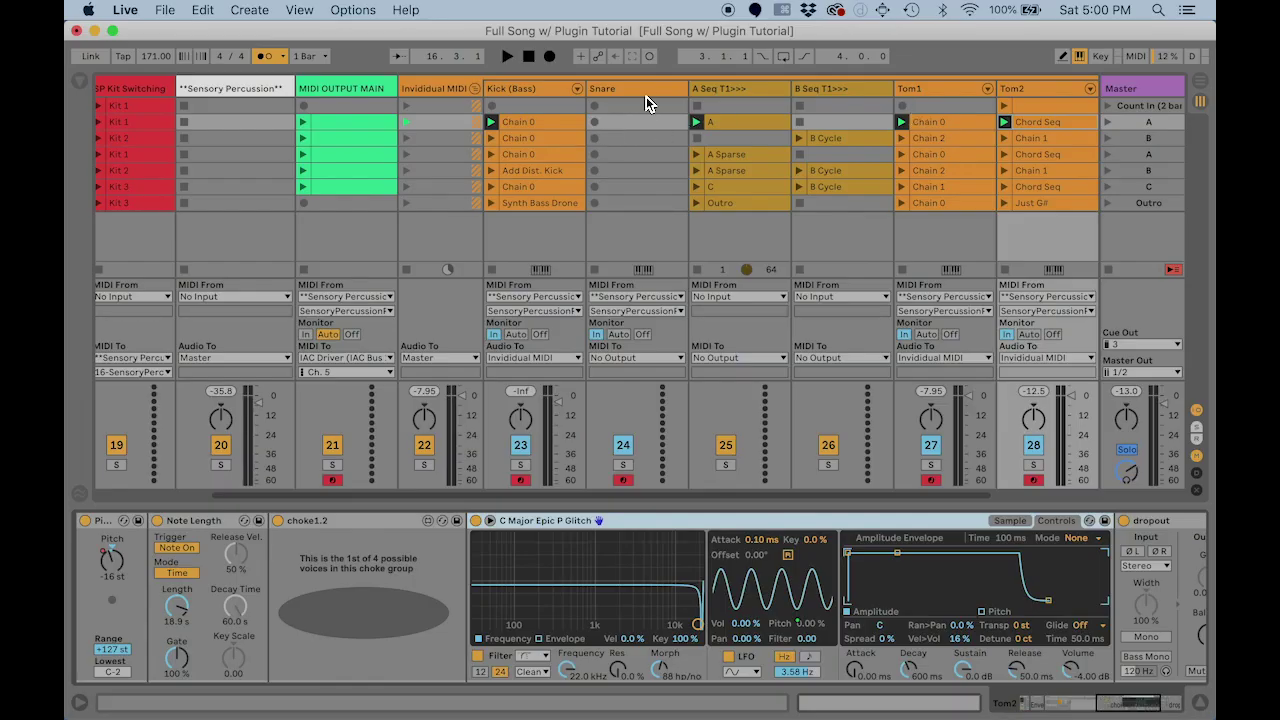
# Step: Trace the Snare track's Envelope to T2 chain through its Velocity and Envelope devices to the dropout from snare envlope LFO on Tom2
pyautogui.click(644, 94)
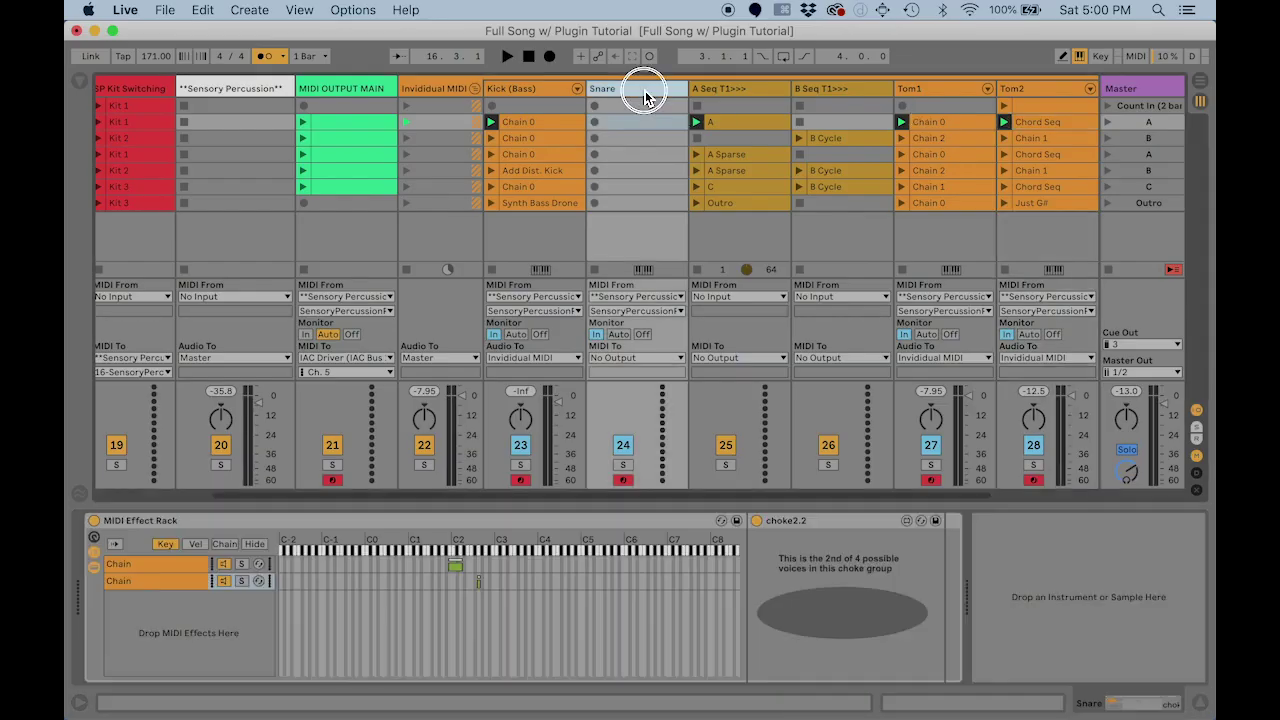
pyautogui.click(163, 572)
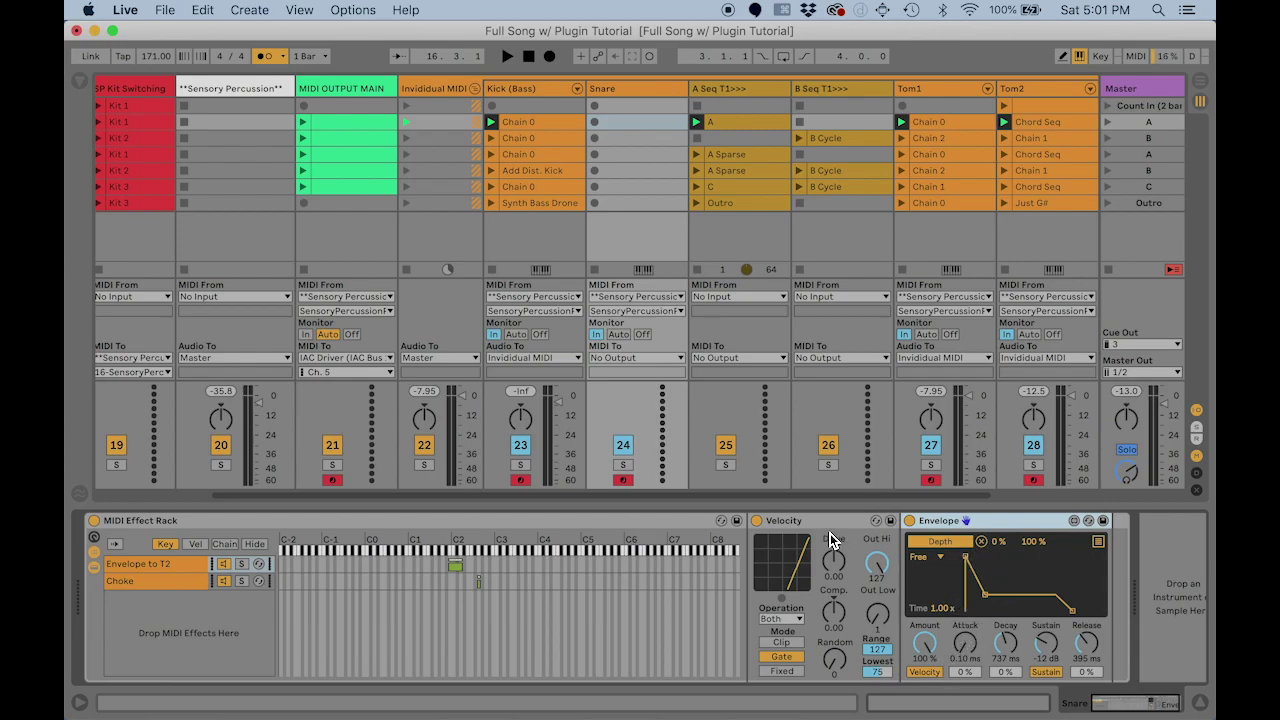
pyautogui.click(803, 524)
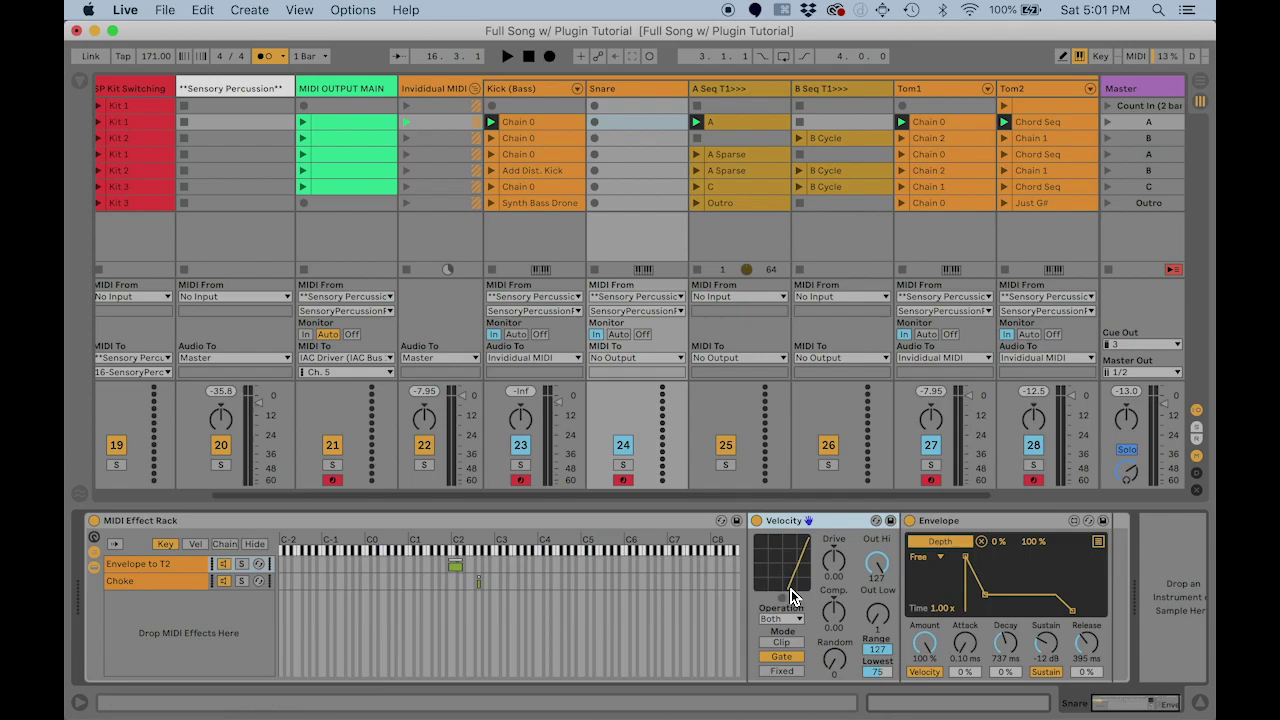
pyautogui.click(945, 522)
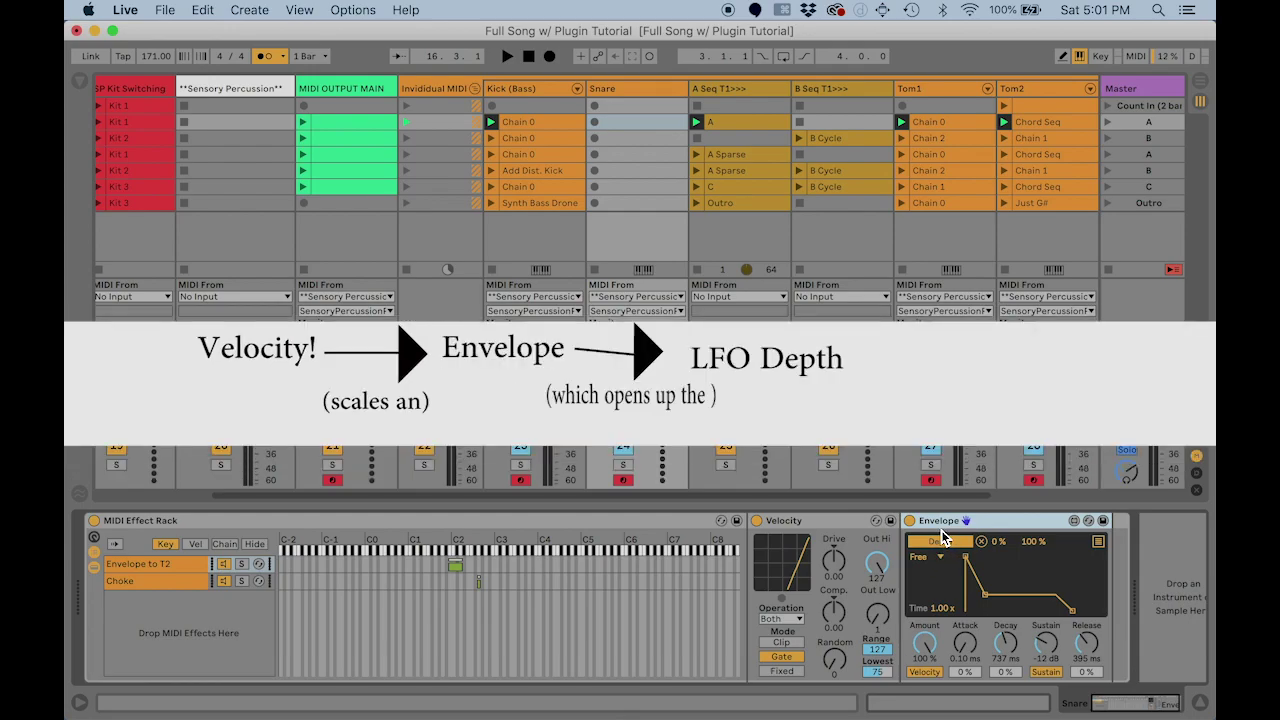
pyautogui.click(1033, 96)
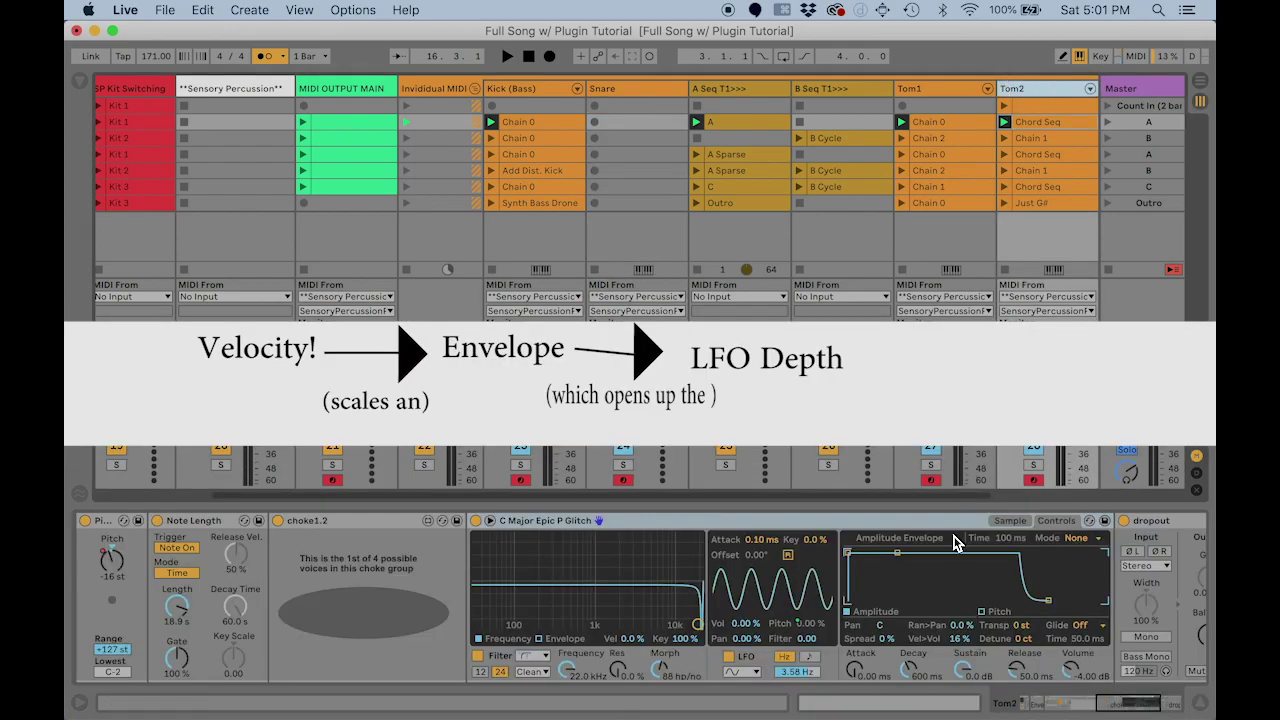
pyautogui.hscroll(5, 955, 543)
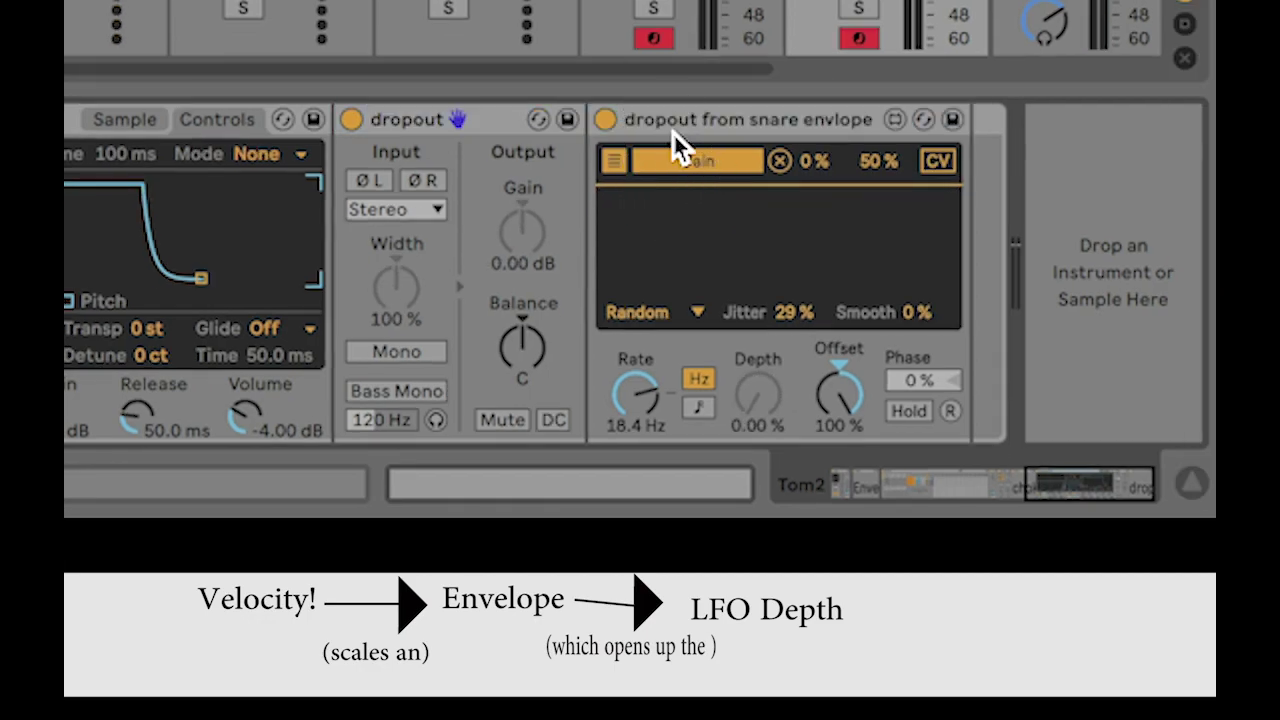
# Step: Fold the Invididual MIDI group and open the to scene 2 clip of the Scene Switching track to show its note
pyautogui.click(480, 121)
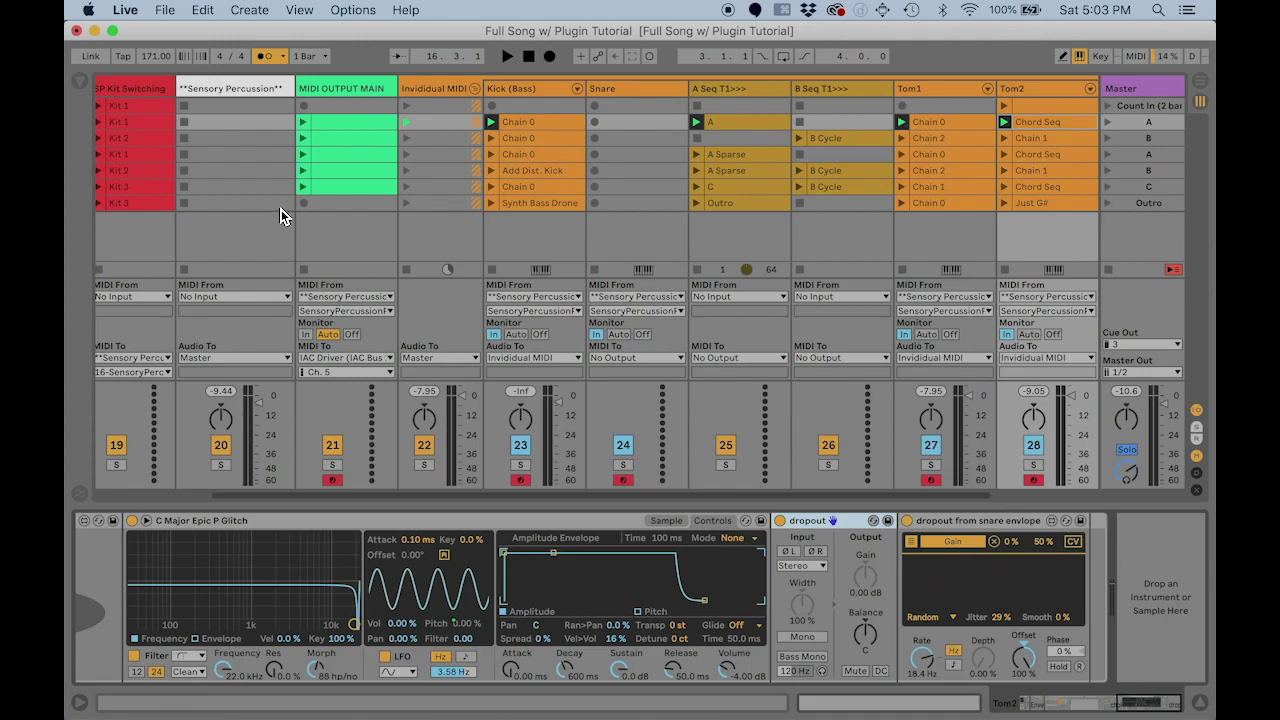
pyautogui.click(474, 89)
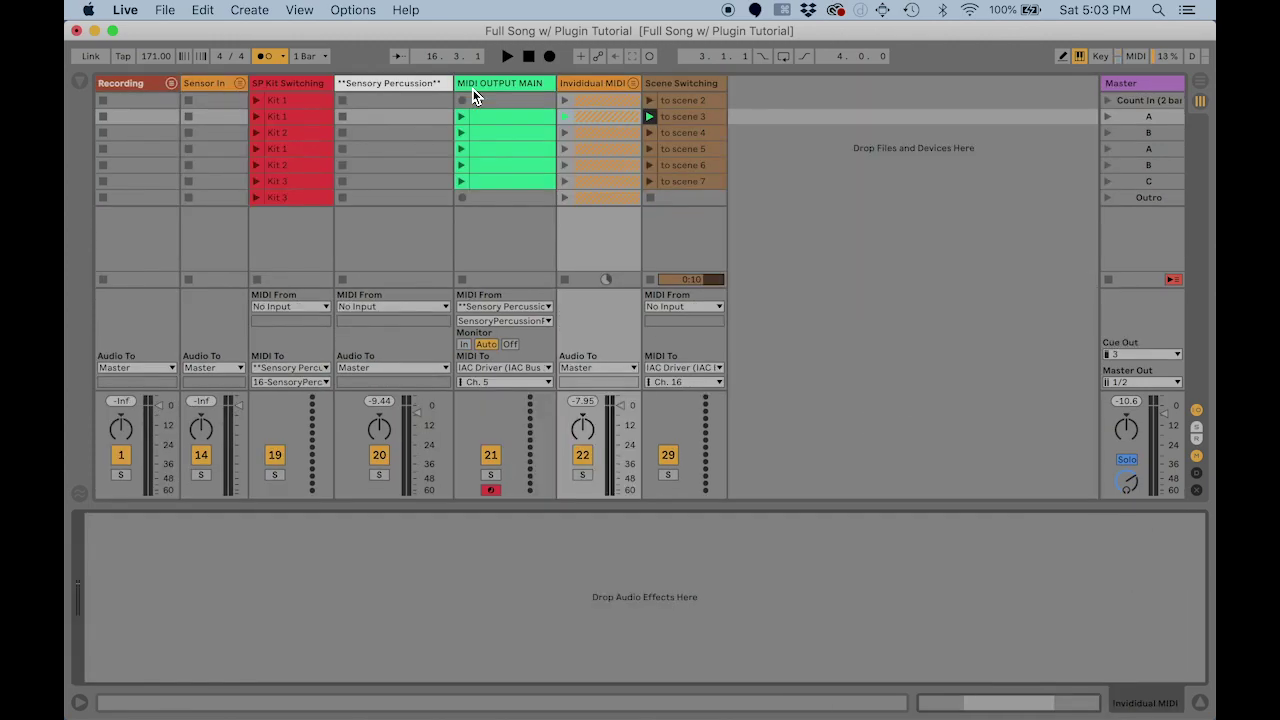
pyautogui.click(699, 86)
pyautogui.click(707, 102)
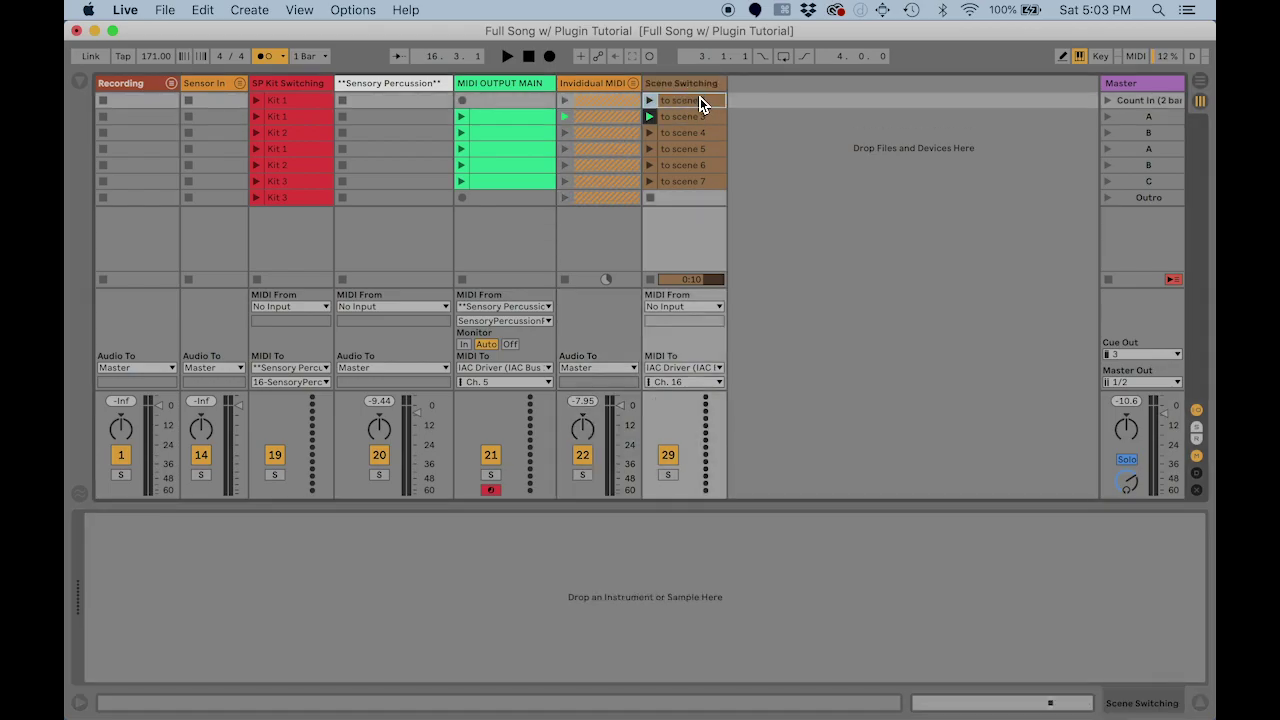
pyautogui.doubleClick(700, 102)
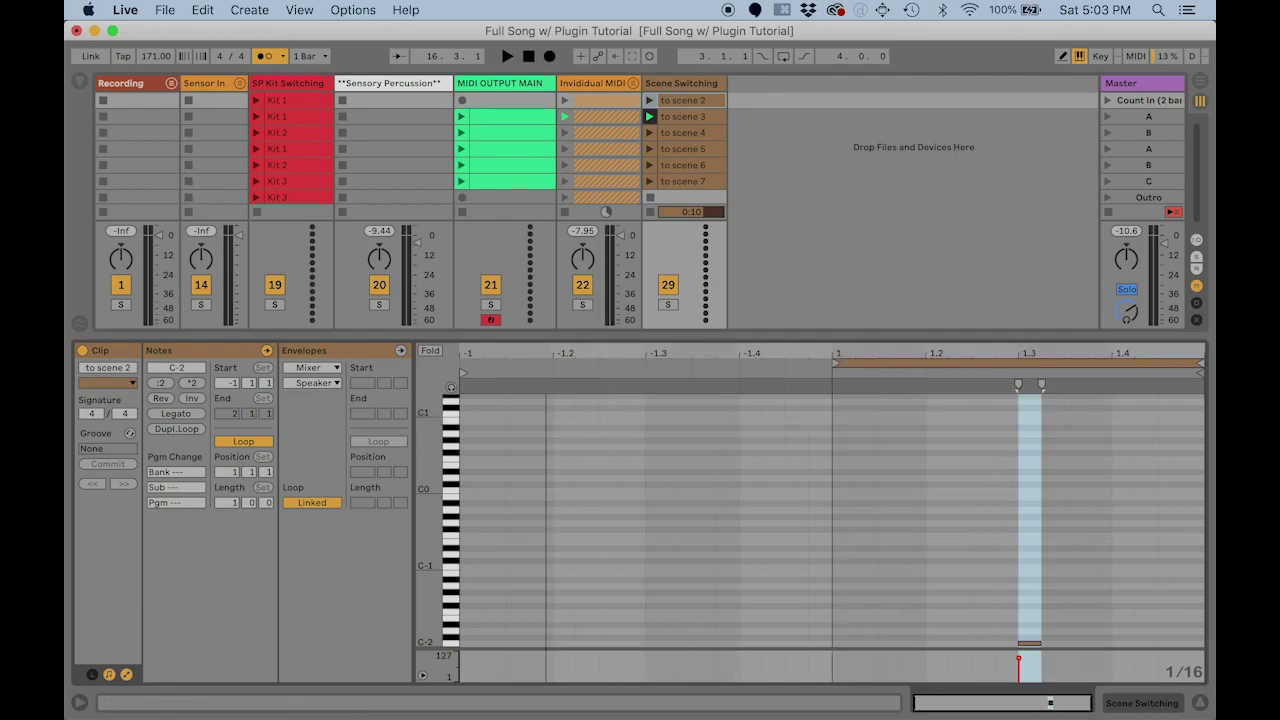
# Step: Show the MIDI mappings of the Master track's scene launchers, and leave MIDI mapping mode
pyautogui.click(1064, 232)
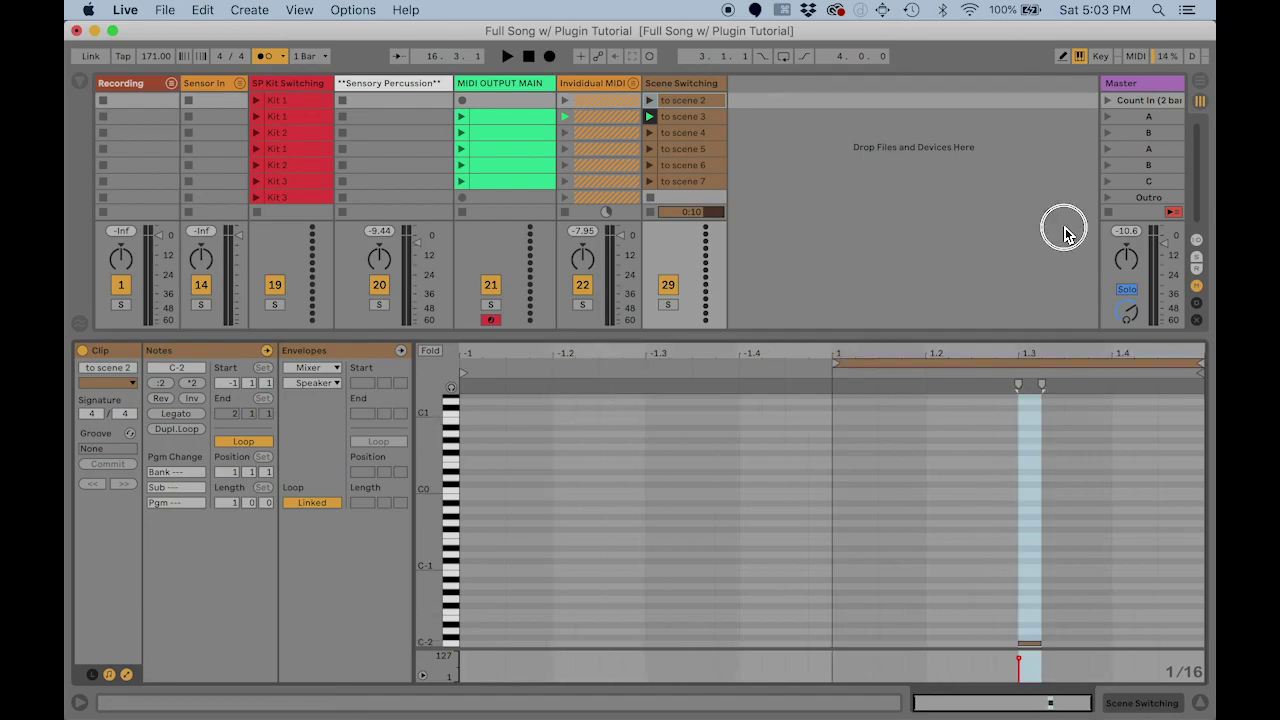
pyautogui.press('super+m')
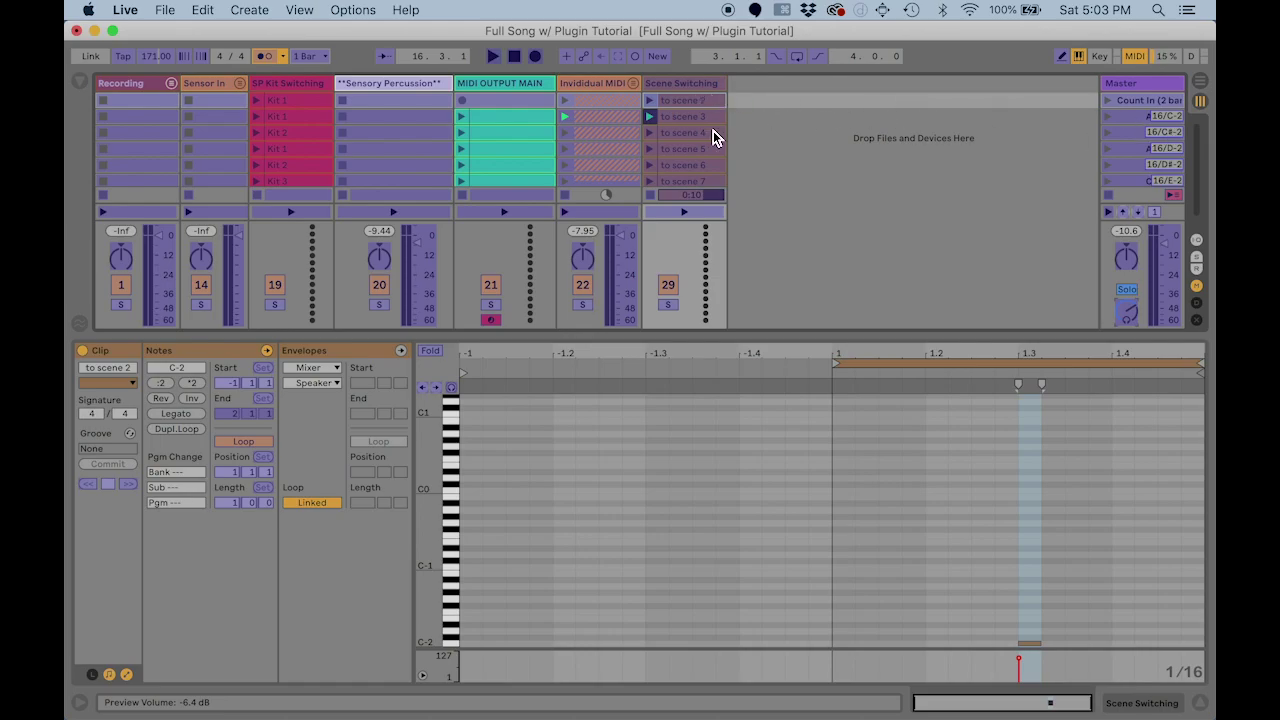
pyautogui.press('super+m')
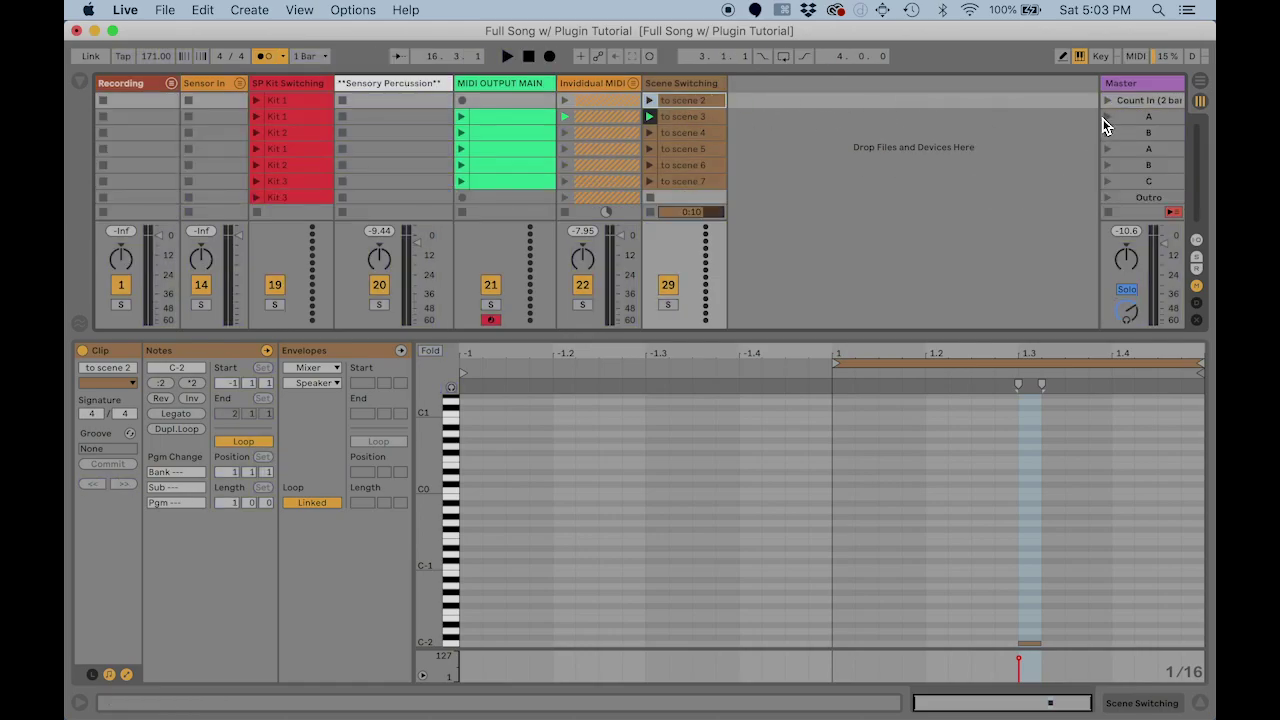
# Step: Examine what scene A launches: the to scene 3 clip on Scene Switching and the Kit 1 clip on SP Kit Switching
pyautogui.click(686, 120)
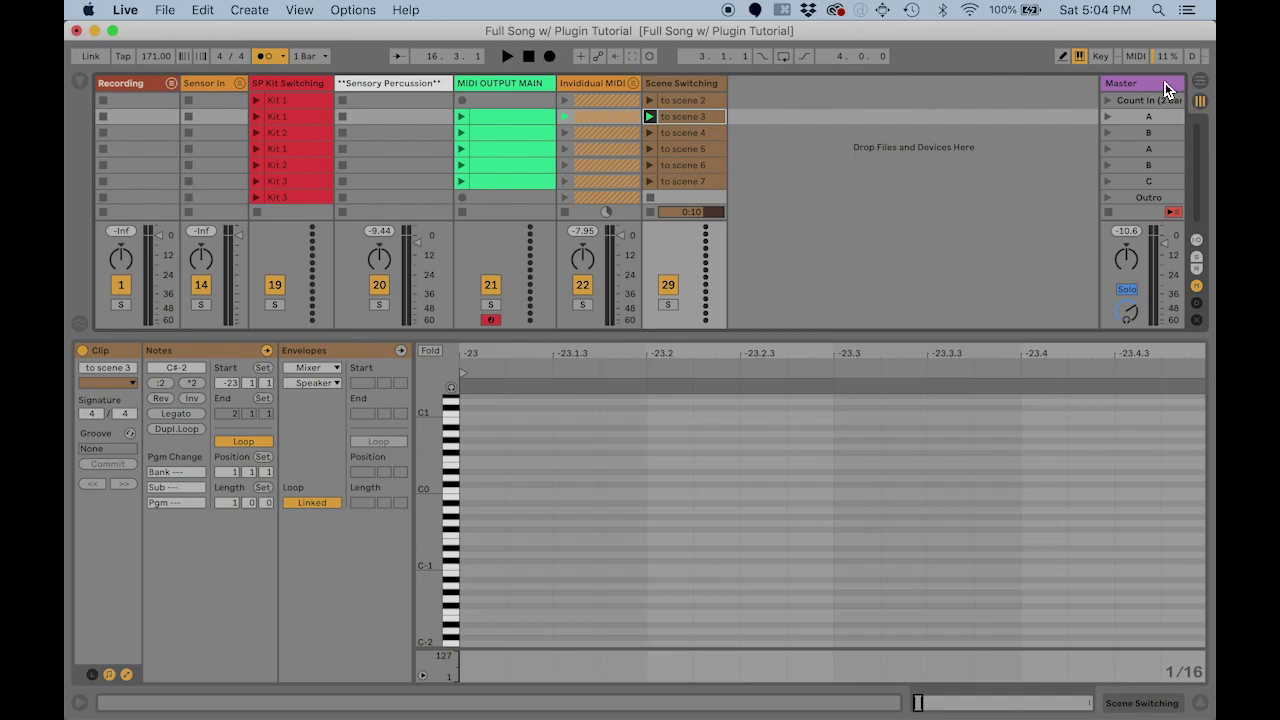
pyautogui.click(1168, 117)
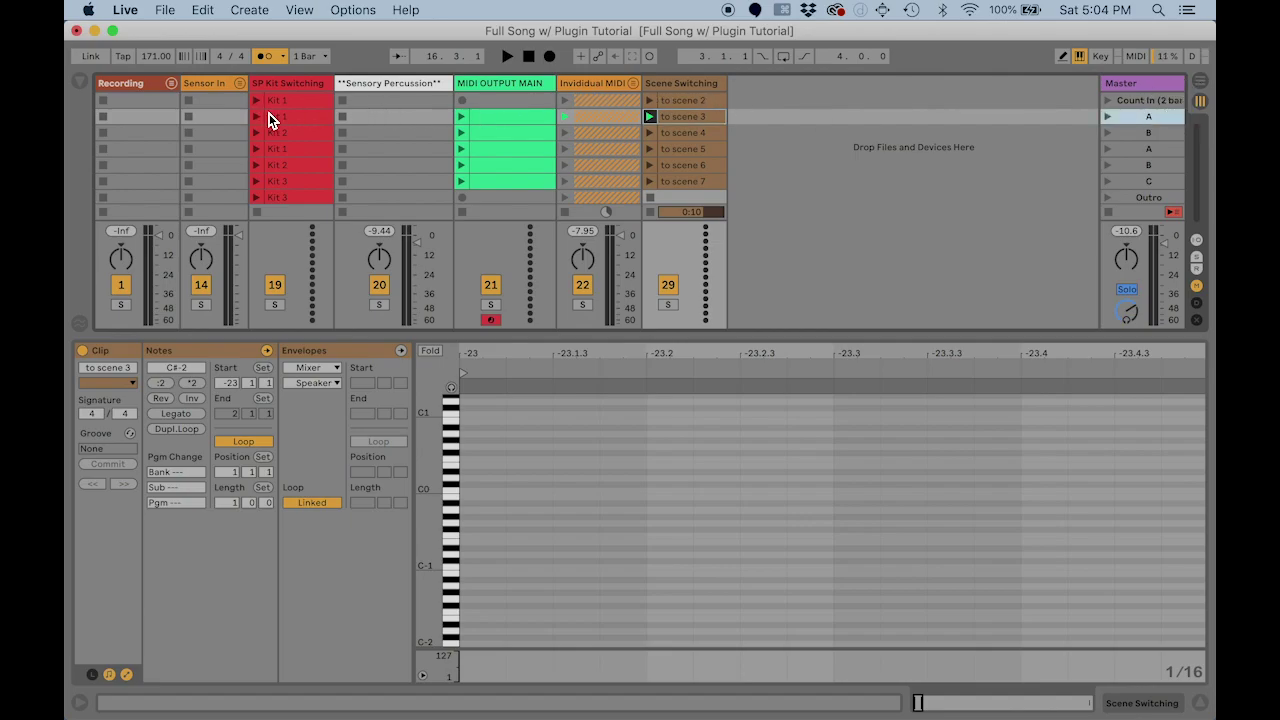
pyautogui.click(274, 118)
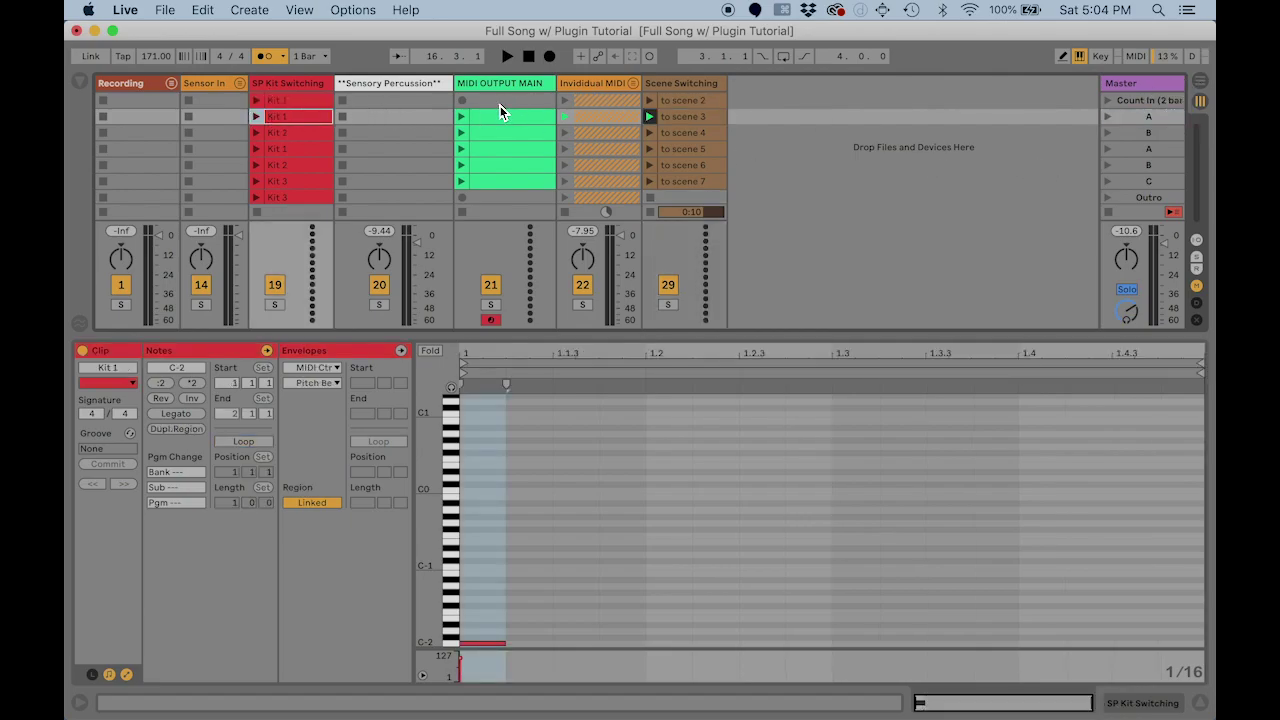
# Step: Unfold the Invididual MIDI group to show its instrument tracks and clips, and fold it again
pyautogui.click(630, 84)
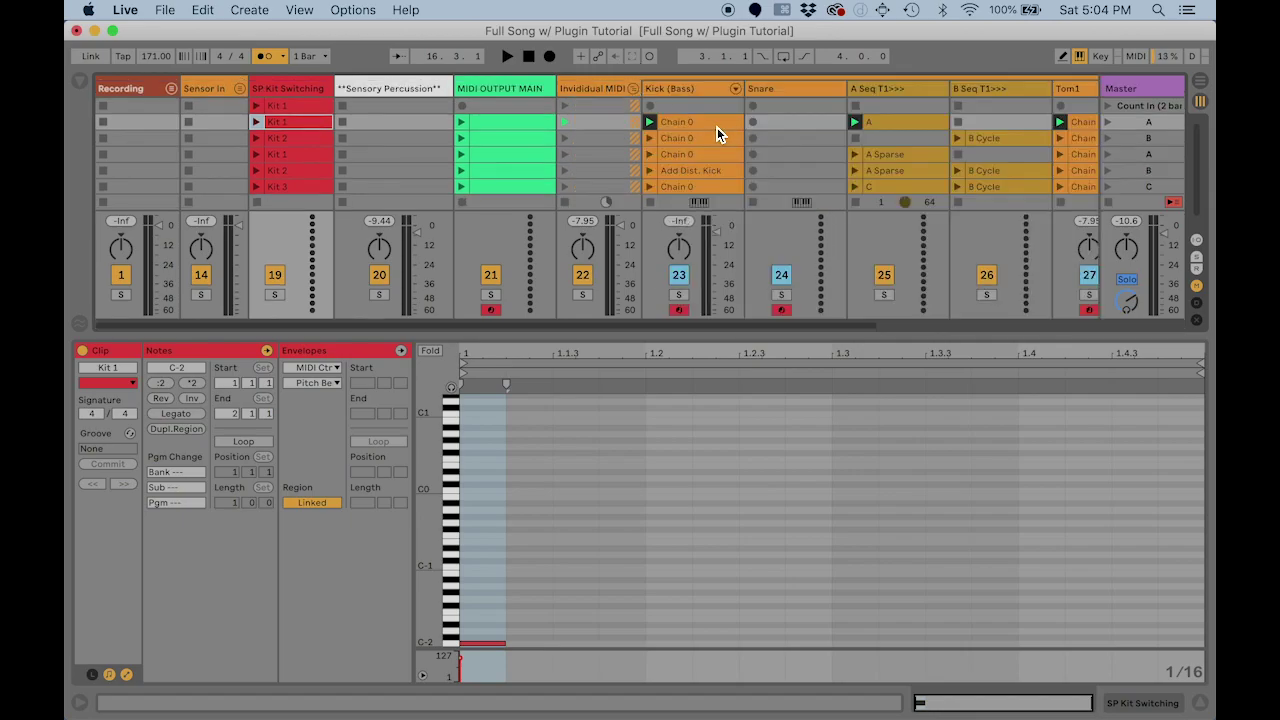
pyautogui.hscroll(6, 691, 119)
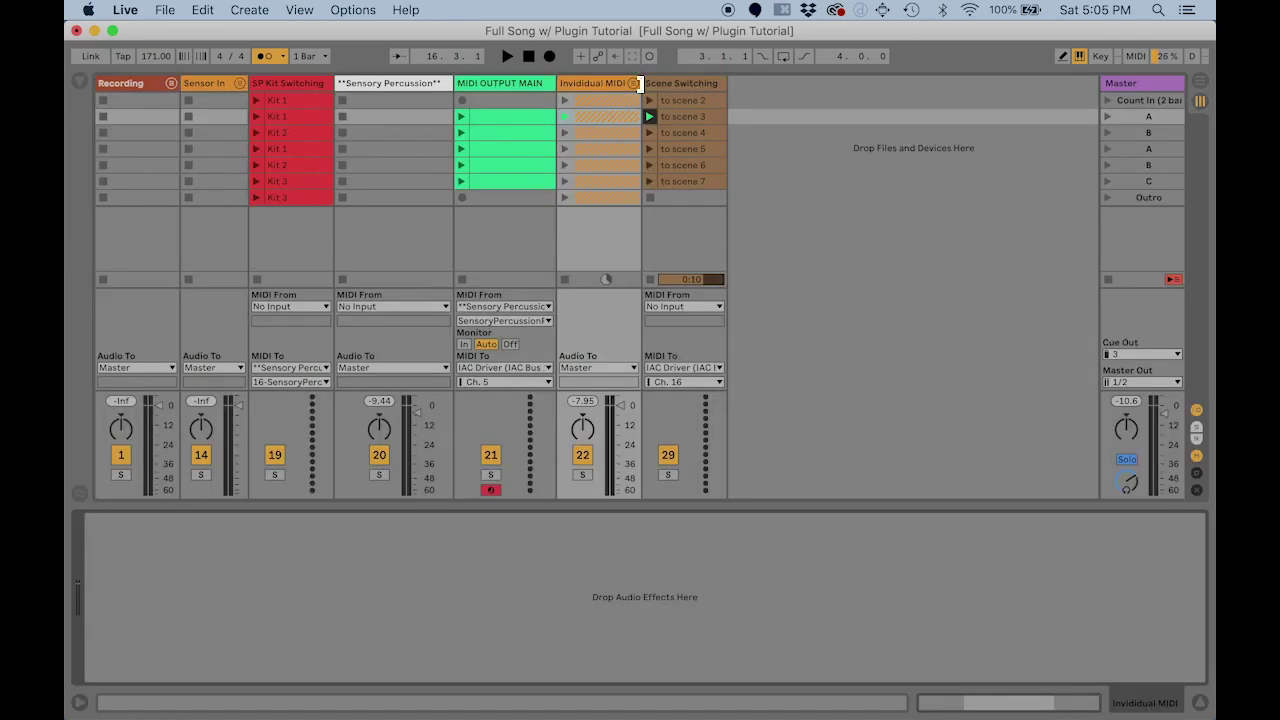
pyautogui.click(632, 88)
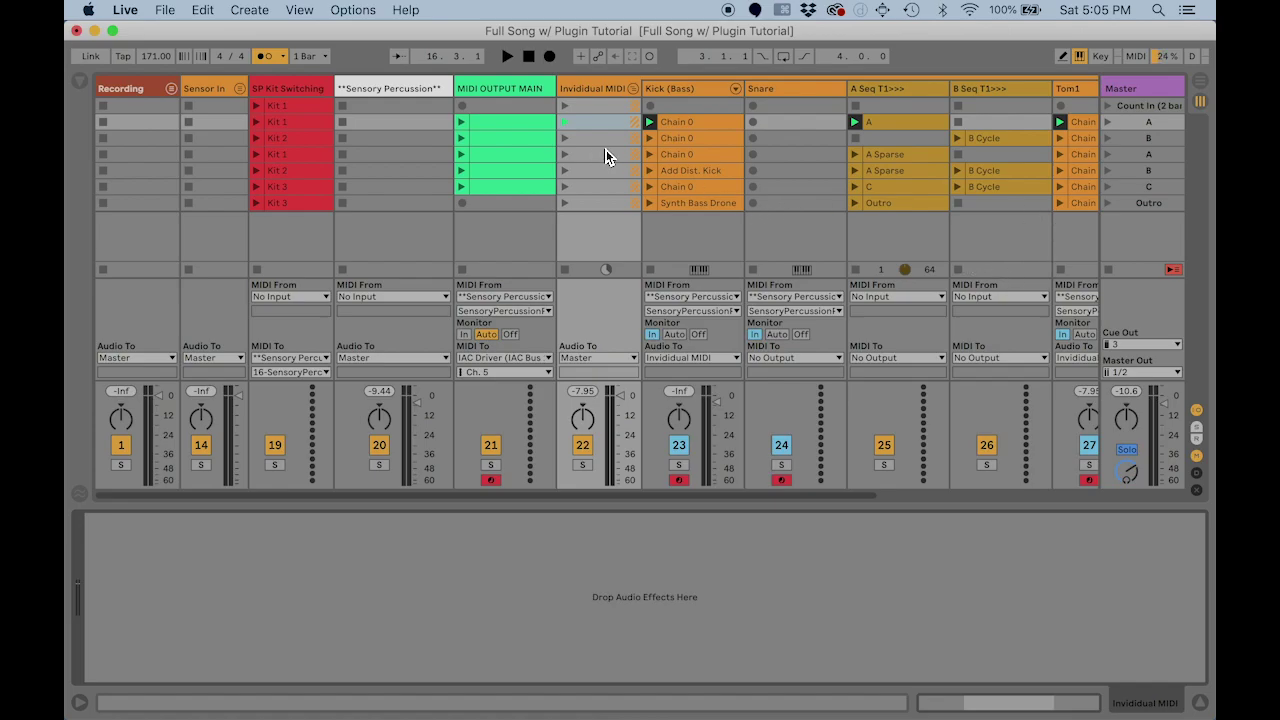
pyautogui.click(633, 89)
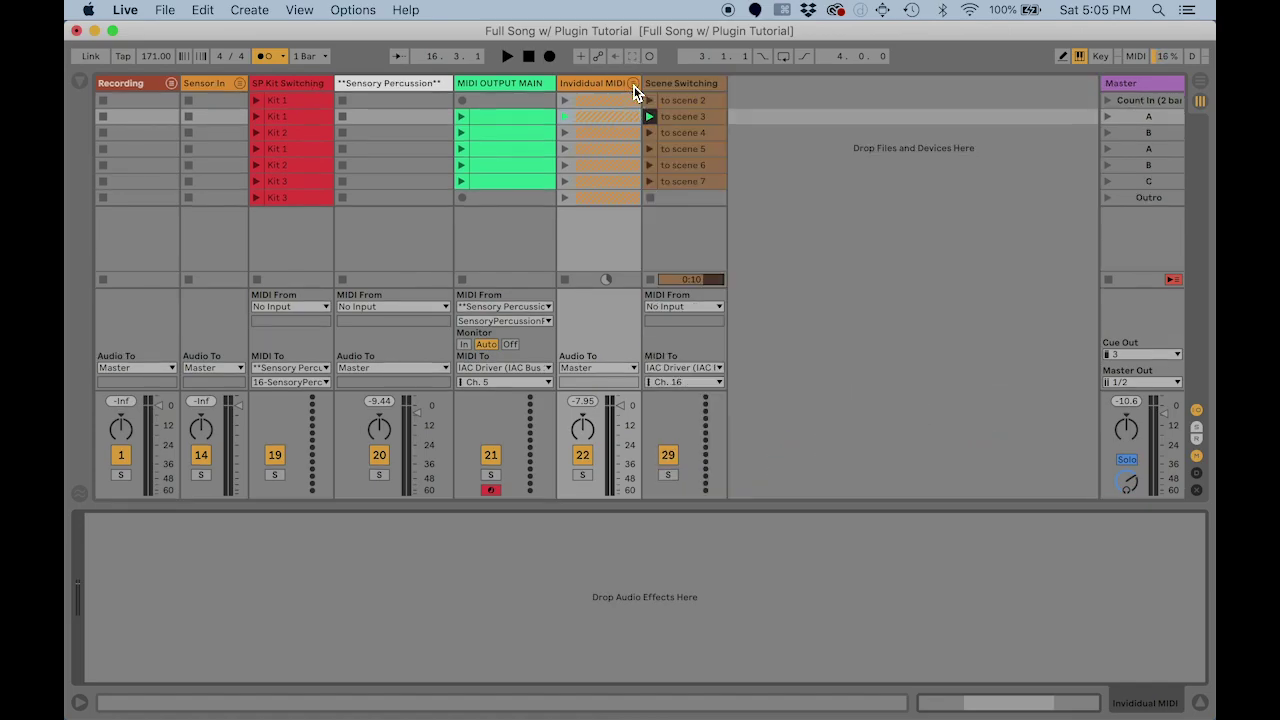
# Step: In the FOREST ALTERNATIVES 2 set, fold the AGG group, unfold and refold the Dreaming To group, and look down the scene list
pyautogui.click(147, 87)
pyautogui.click(706, 85)
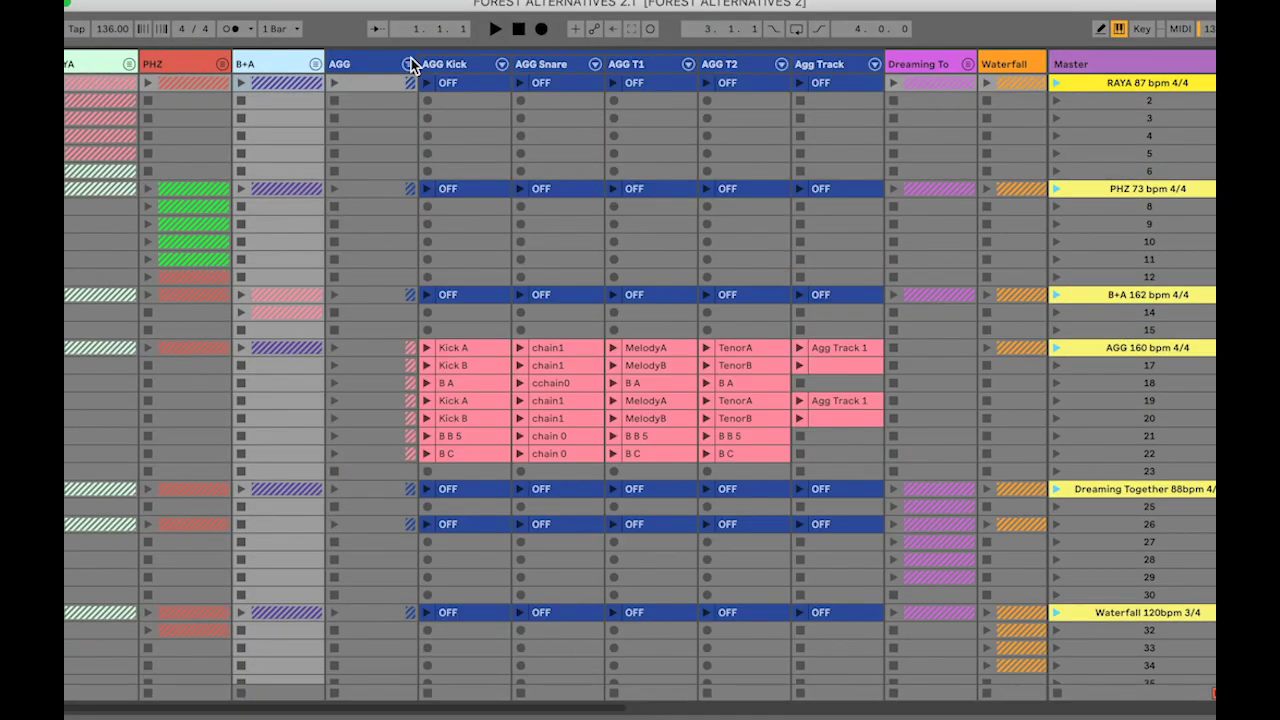
pyautogui.click(408, 64)
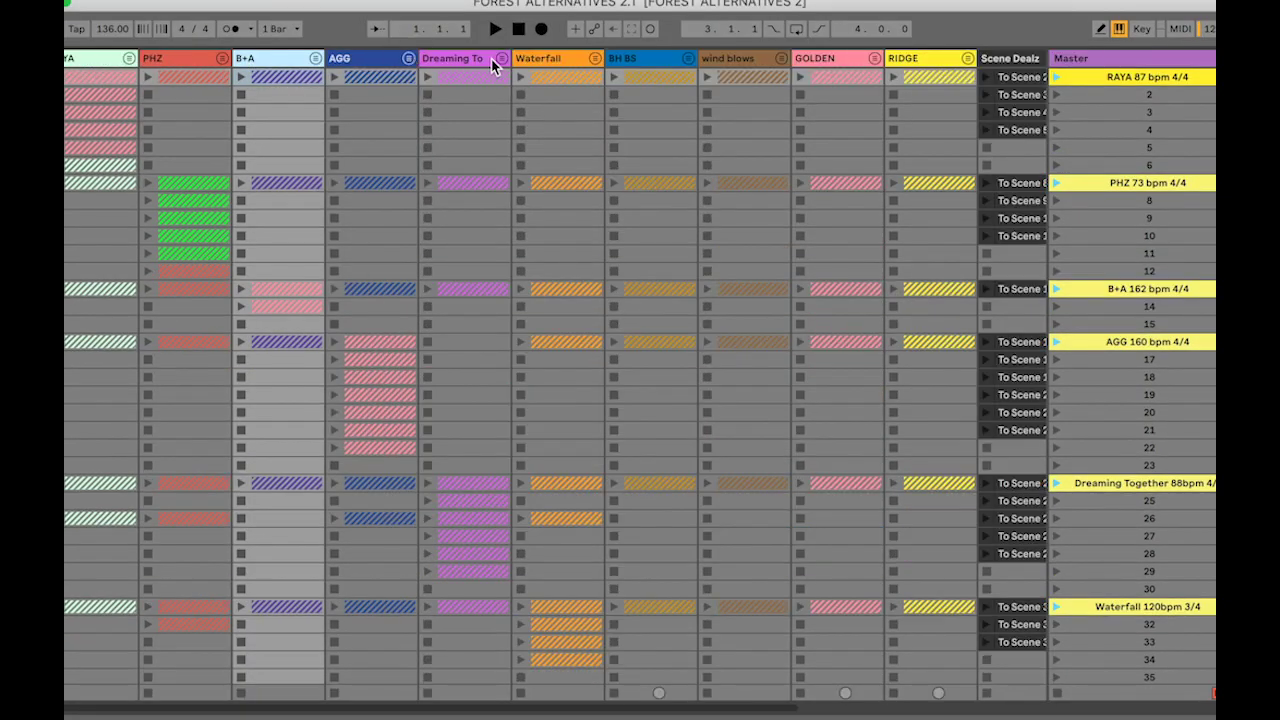
pyautogui.click(501, 63)
pyautogui.click(501, 63)
pyautogui.scroll(-1, 575, 185)
pyautogui.scroll(-10, 575, 185)
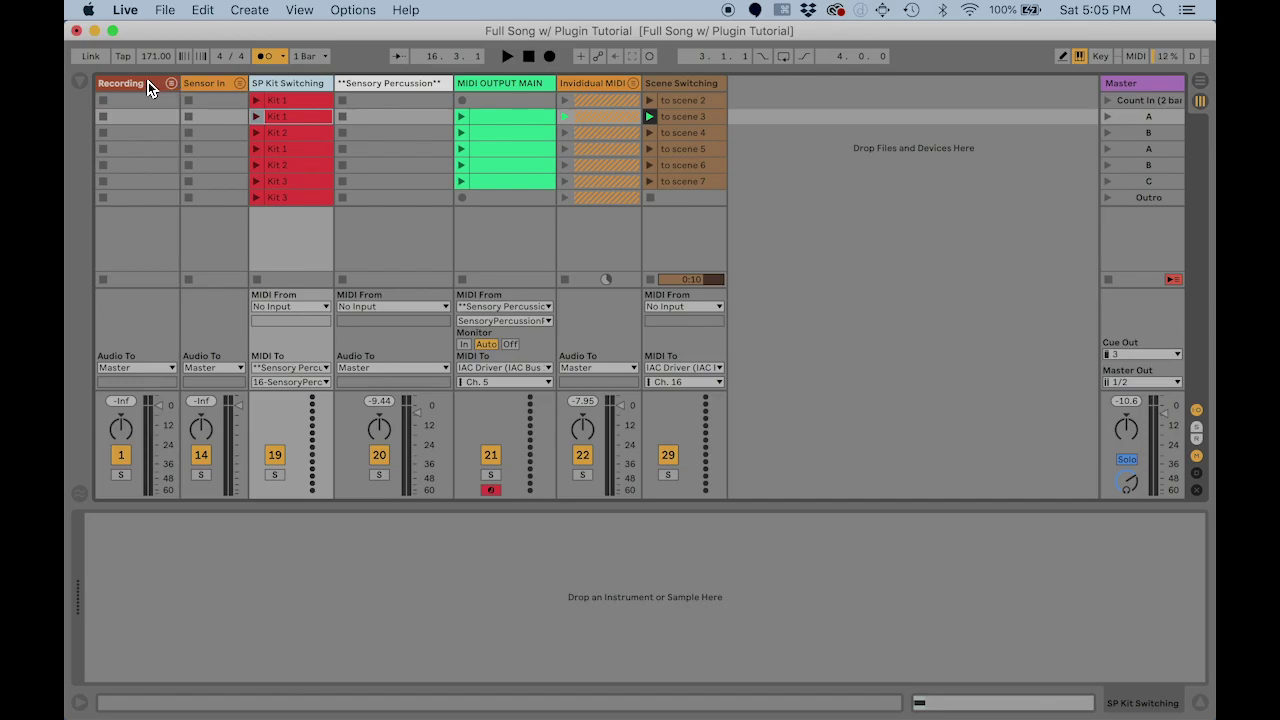
# Step: Back in the Full Song set, unfold the Recording and Sensory Output groups and show the Kick Audio track's routing
pyautogui.click(148, 88)
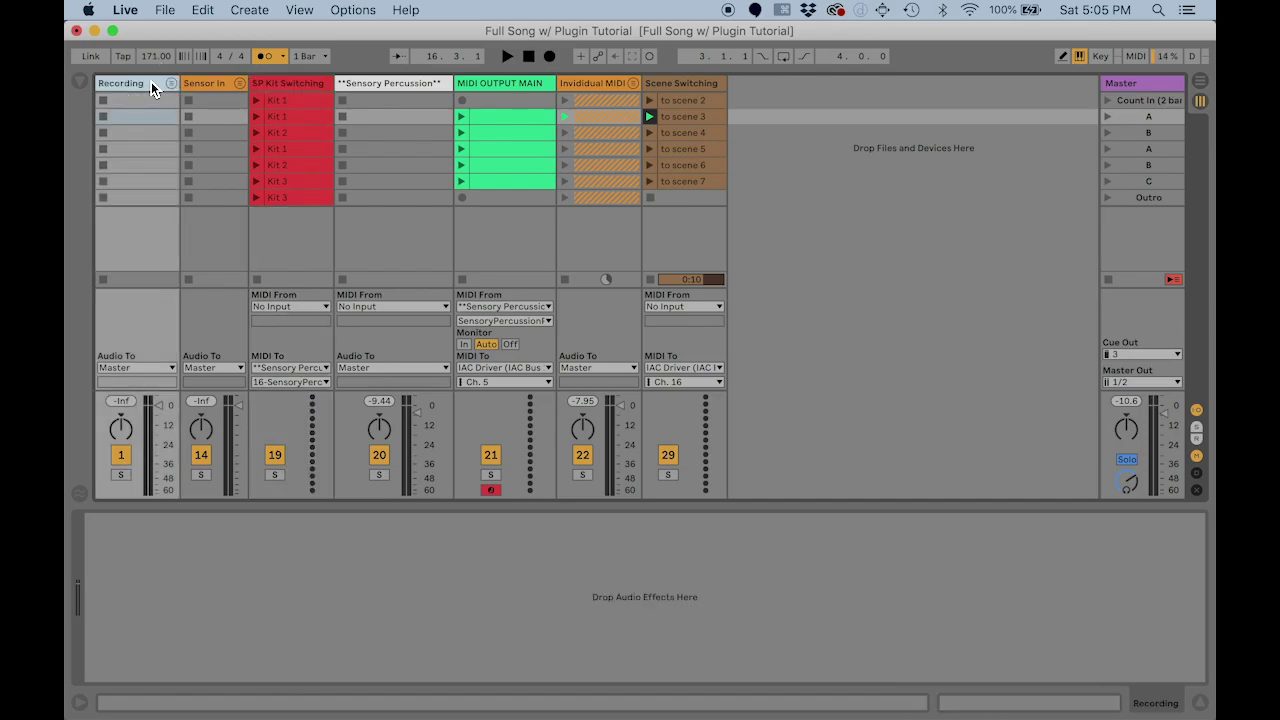
pyautogui.click(171, 83)
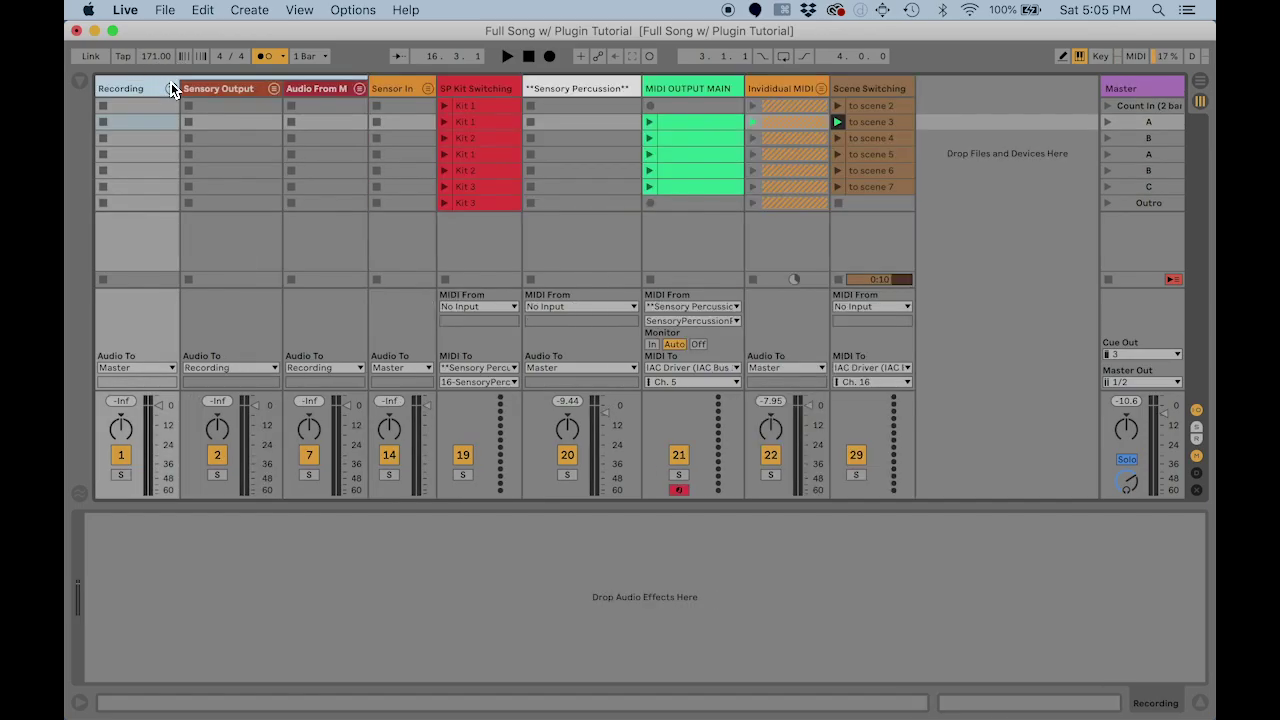
pyautogui.click(273, 88)
pyautogui.click(231, 100)
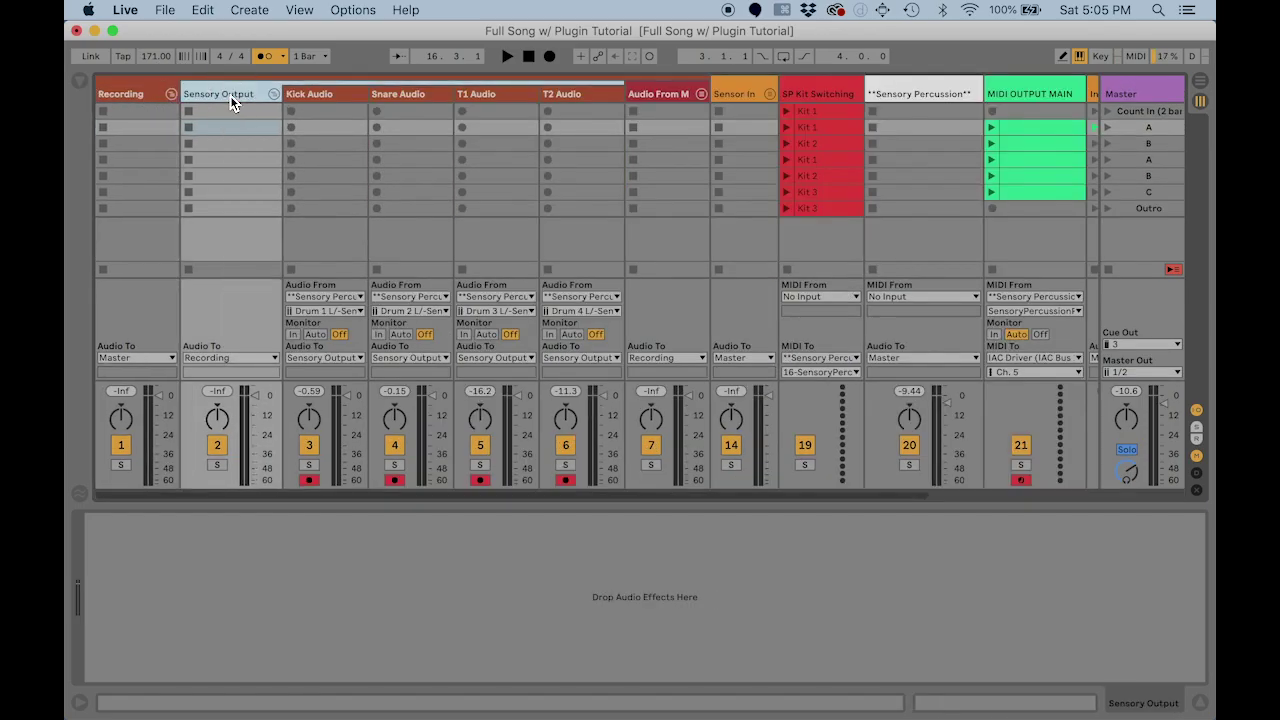
pyautogui.click(315, 94)
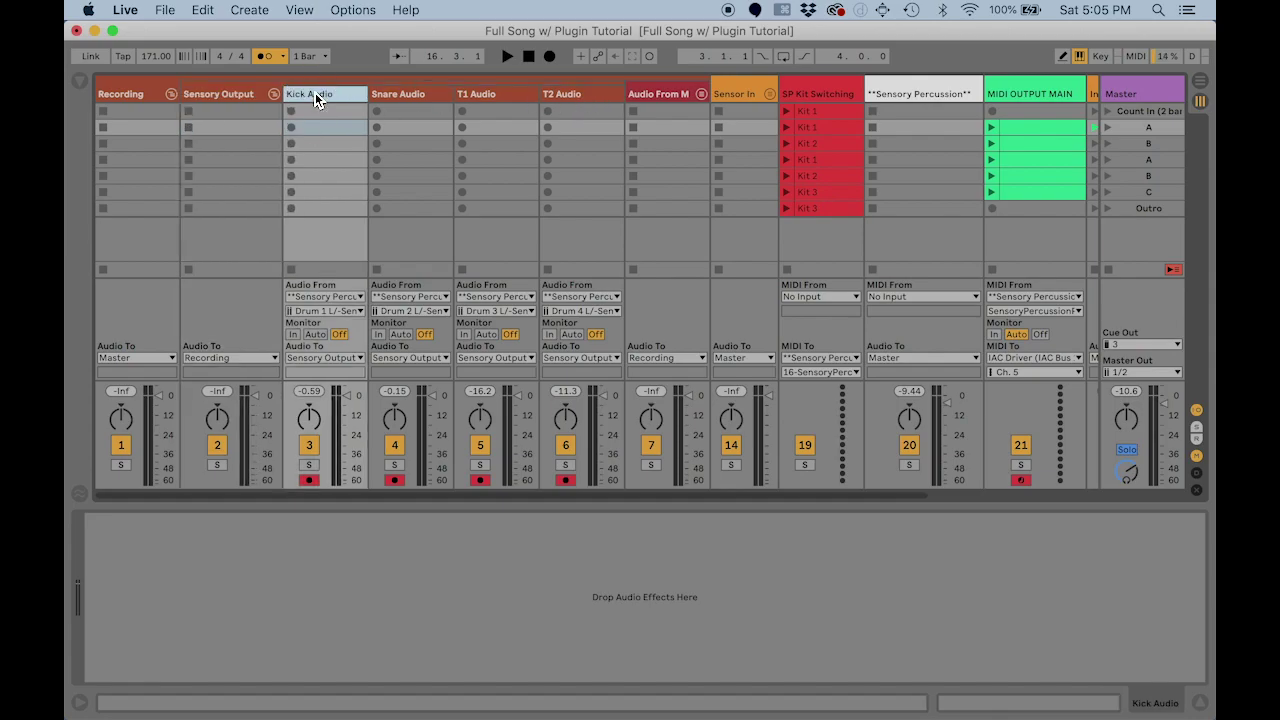
# Step: Unfold the Audio From MIDI Tracks group and examine the input routing of its Bass to Arp tracks
pyautogui.click(701, 94)
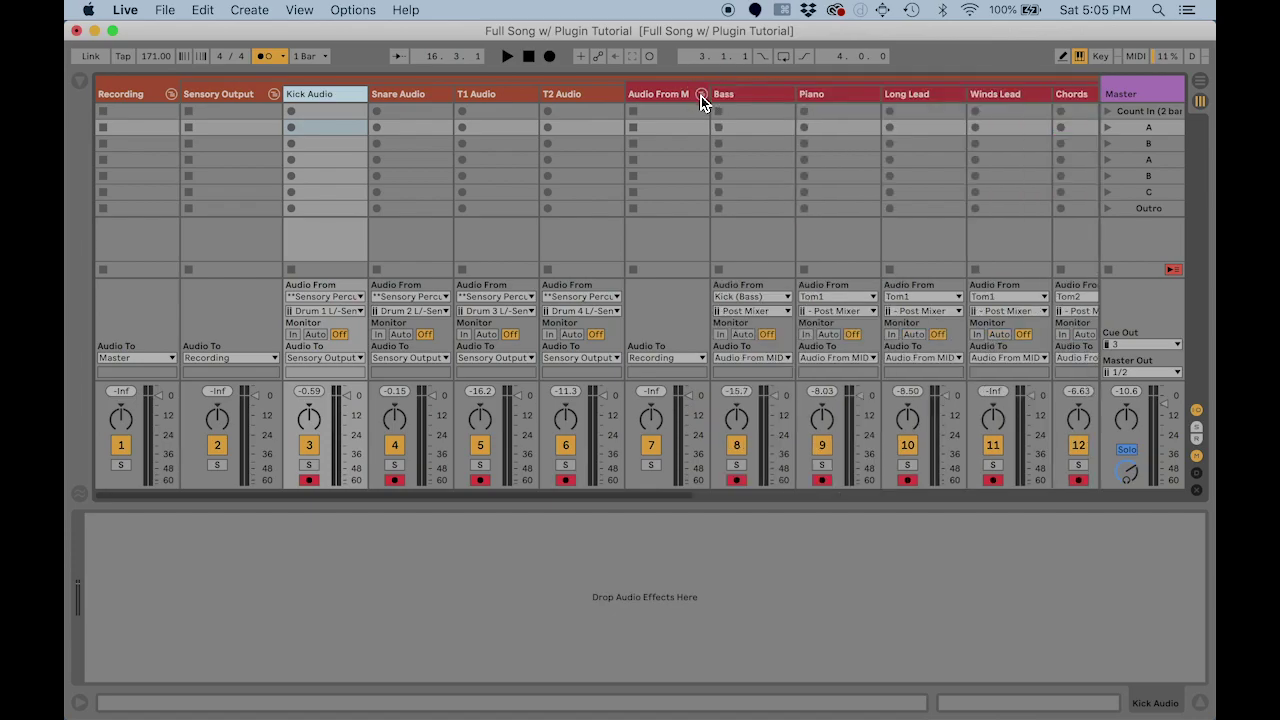
pyautogui.click(688, 95)
pyautogui.hscroll(5, 663, 100)
pyautogui.hscroll(1, 663, 100)
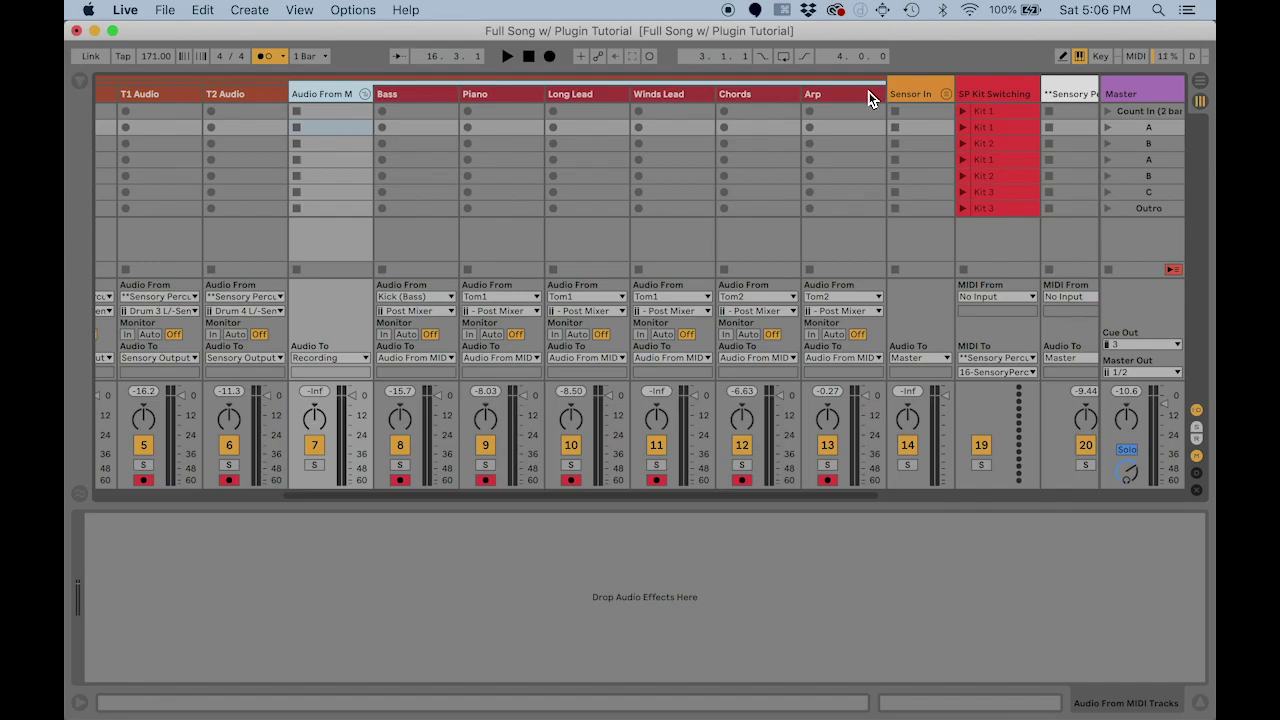
pyautogui.hscroll(8, 837, 97)
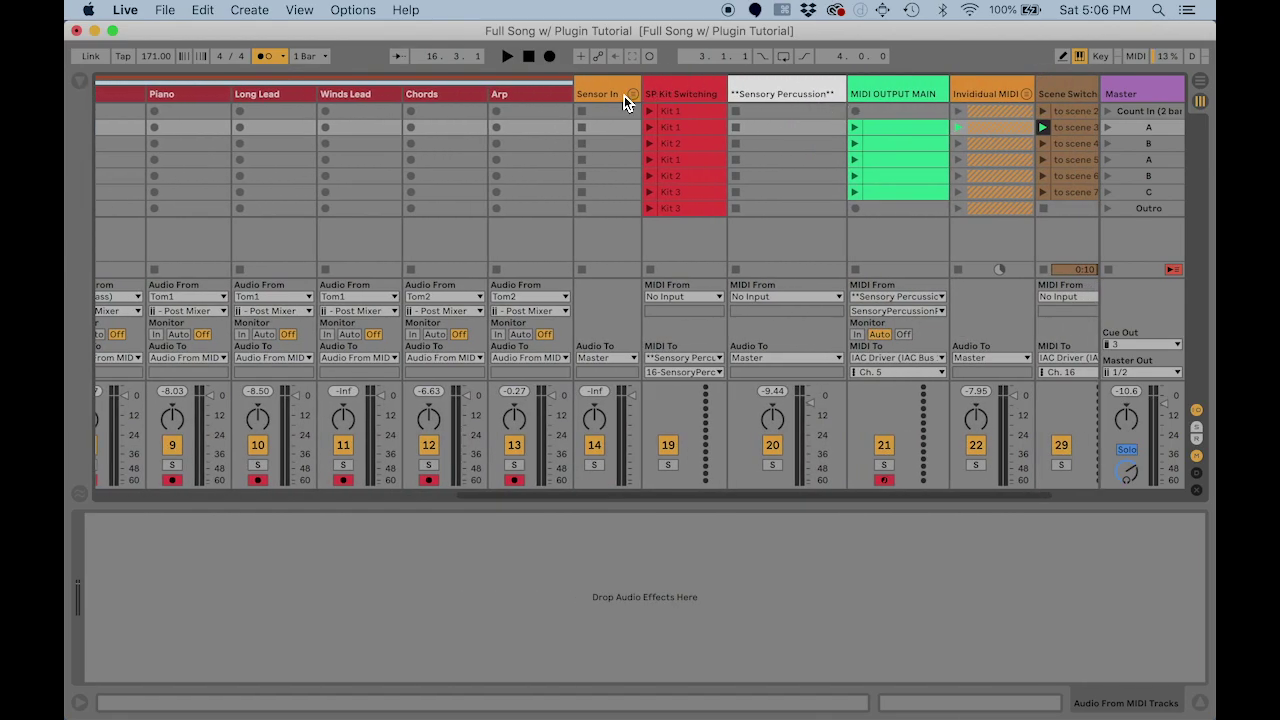
pyautogui.hscroll(-4, 617, 96)
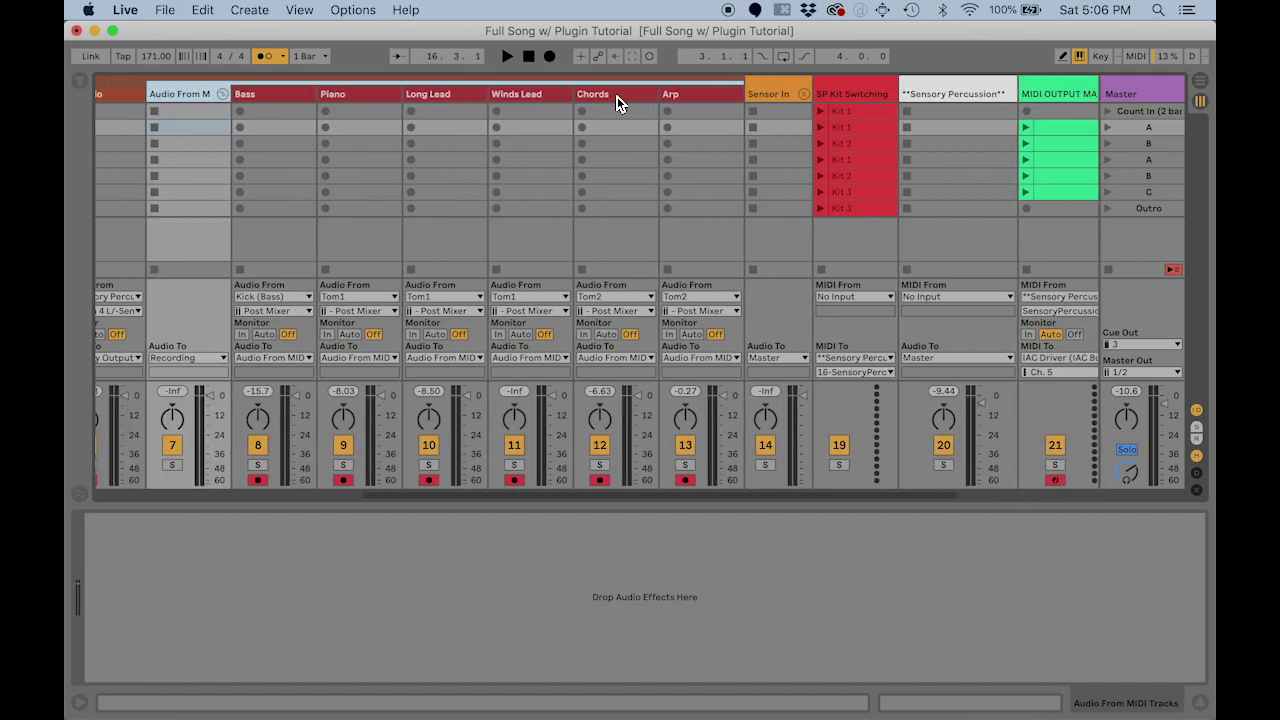
pyautogui.hscroll(-12, 660, 100)
# Step: Fold the Audio From MIDI Tracks, Sensory Output and Recording groups
pyautogui.click(704, 94)
pyautogui.click(274, 91)
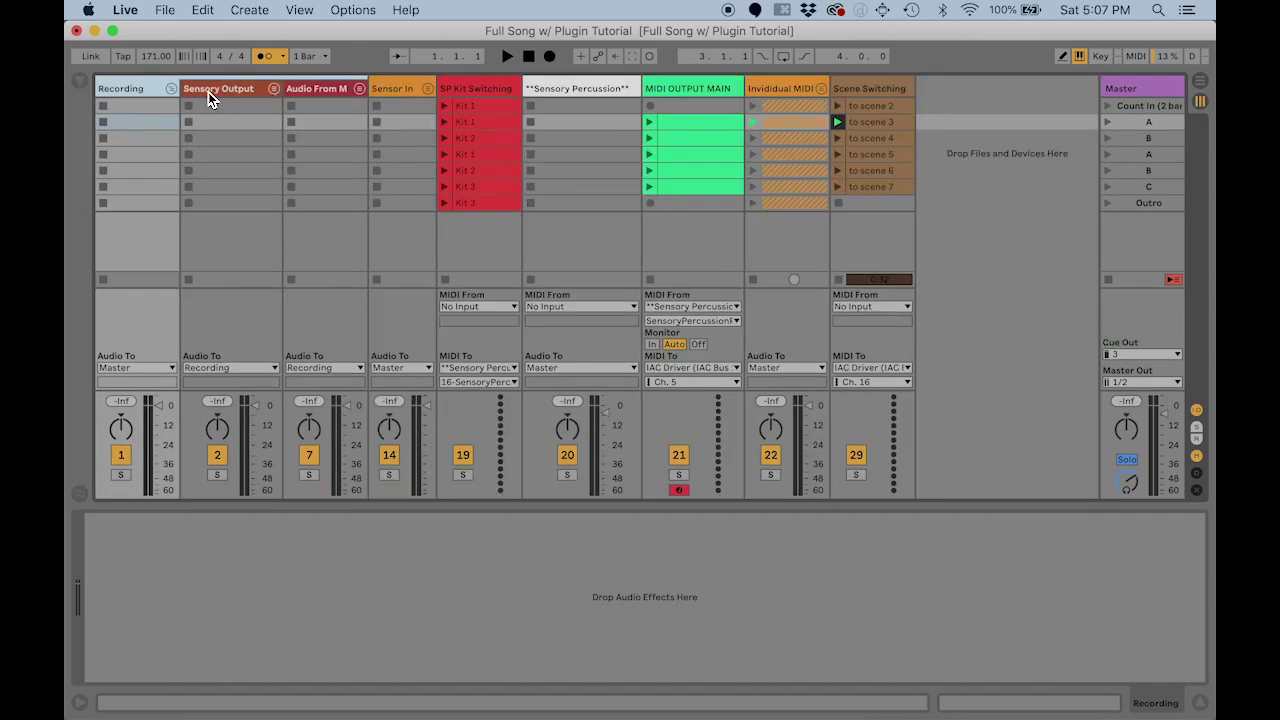
pyautogui.click(172, 89)
# Step: Launch the Count In scene, stop playback, and restart it with arrangement recording on
pyautogui.click(1109, 100)
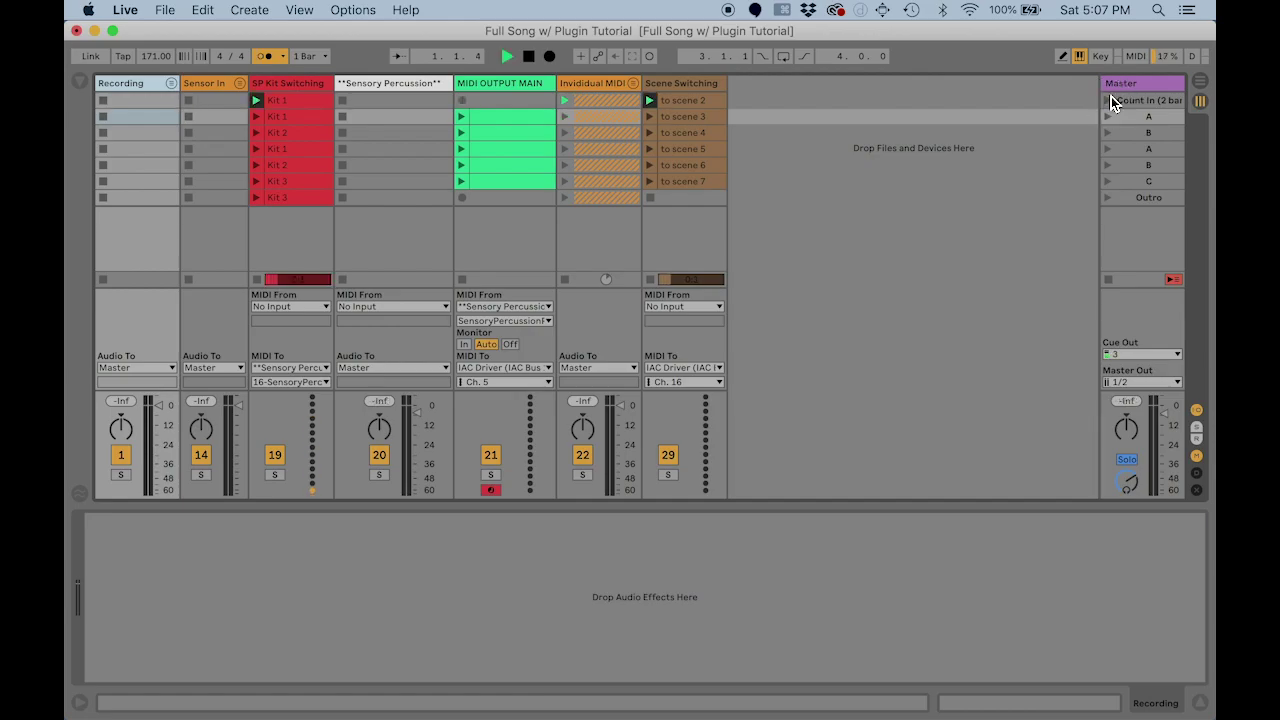
pyautogui.click(531, 57)
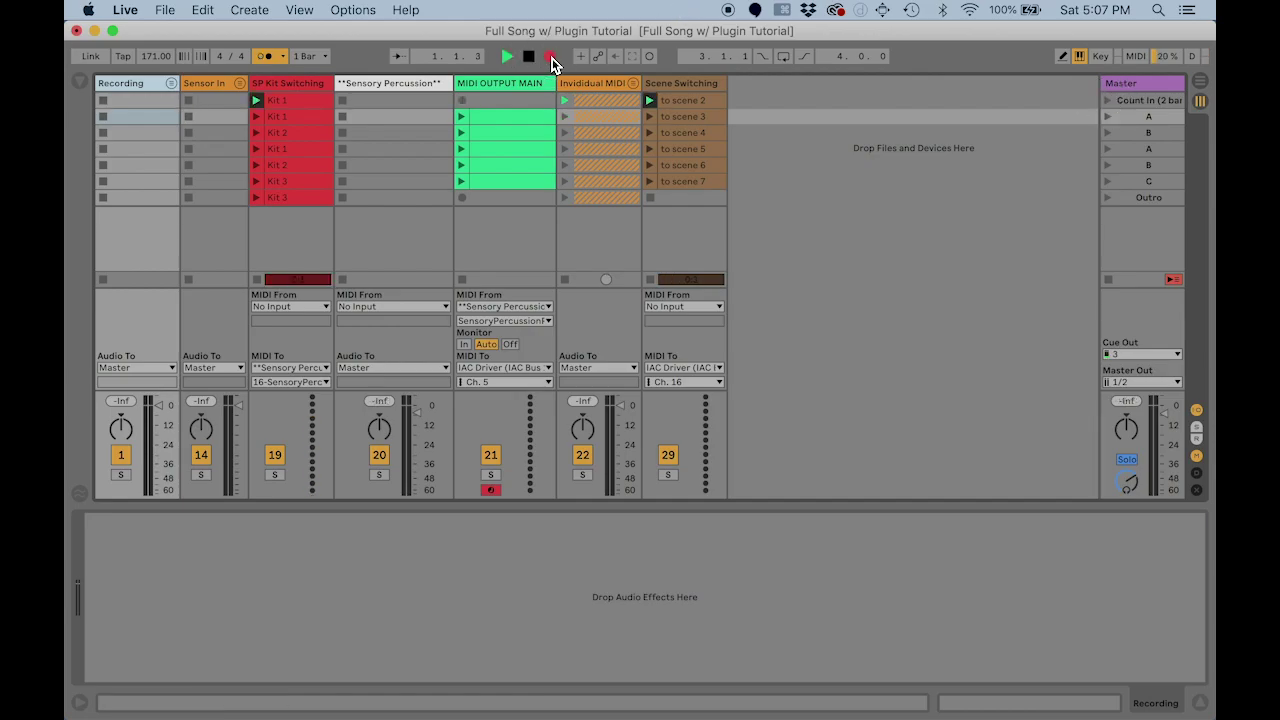